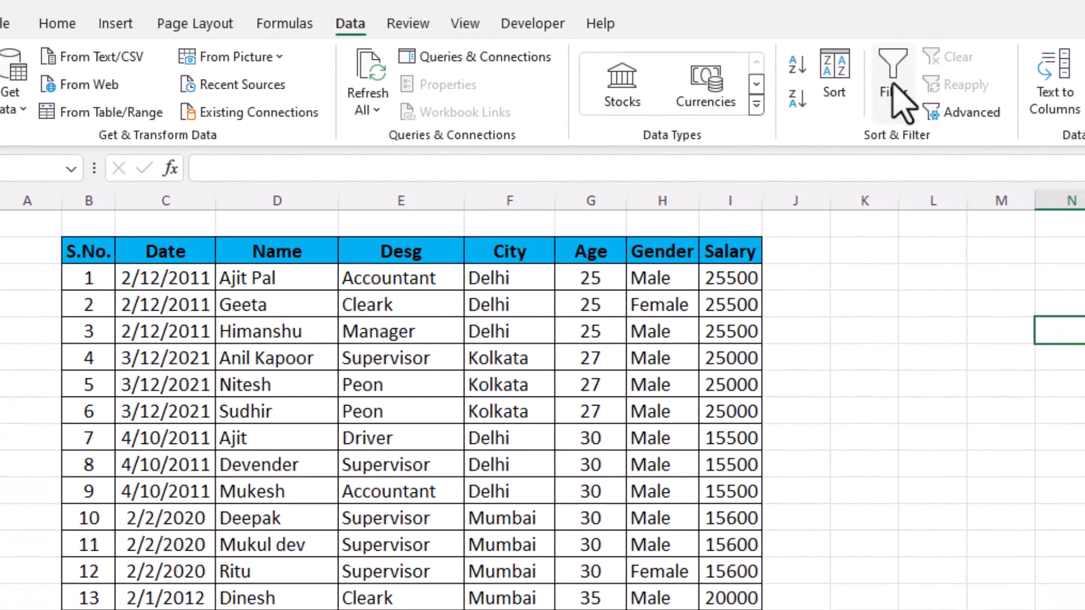
pyautogui.click(842, 293)
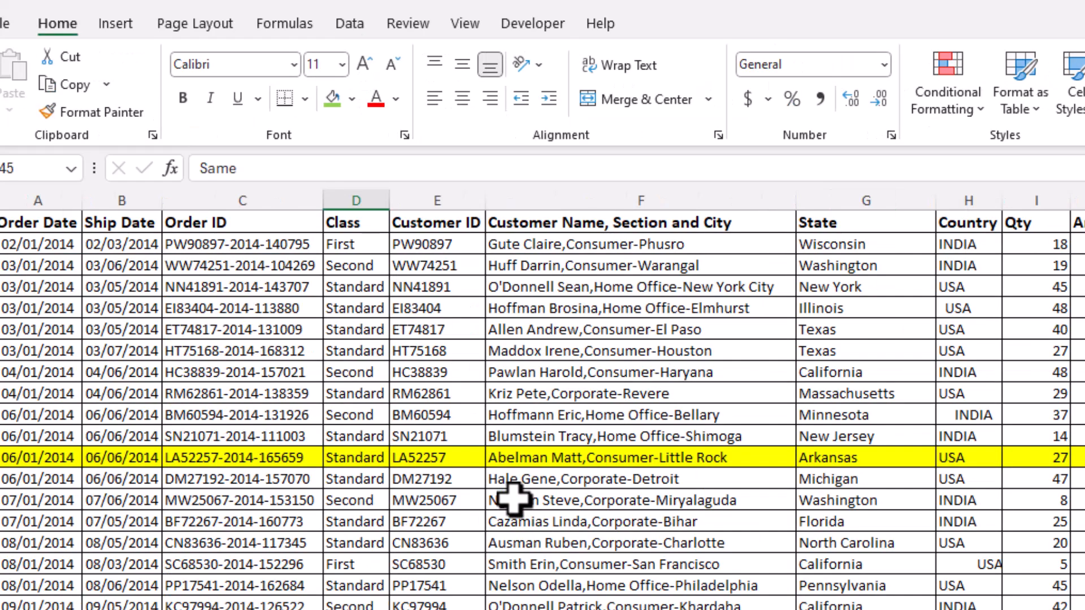
pyautogui.scroll(-8, 540, 489)
pyautogui.scroll(-5, 540, 489)
pyautogui.scroll(10, 540, 489)
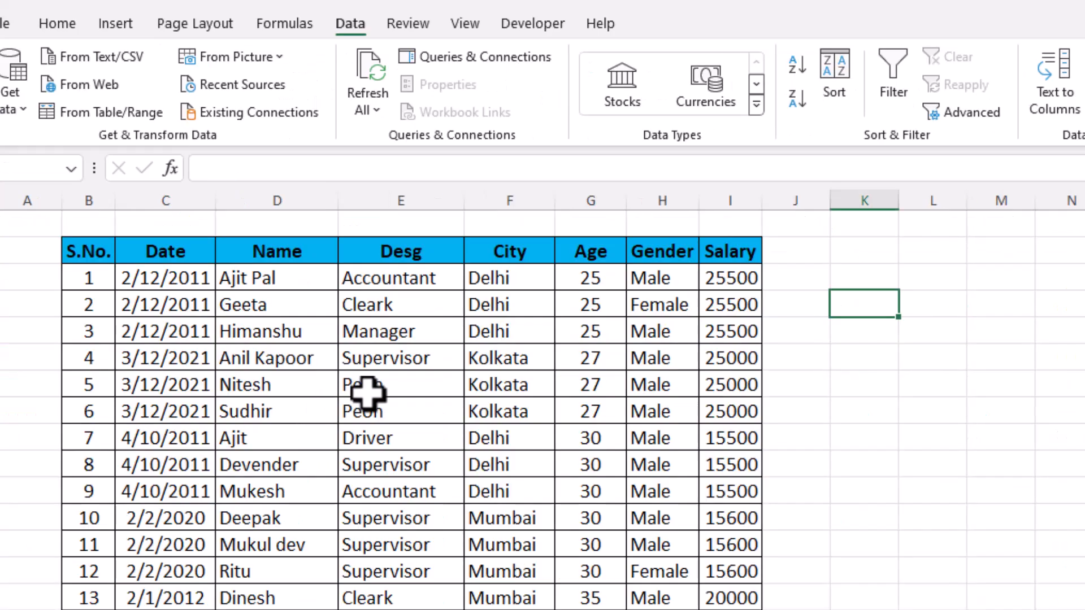
# Toggle filtering on and off twice for the employee table that starts at the S.No. header.
pyautogui.click(97, 257)
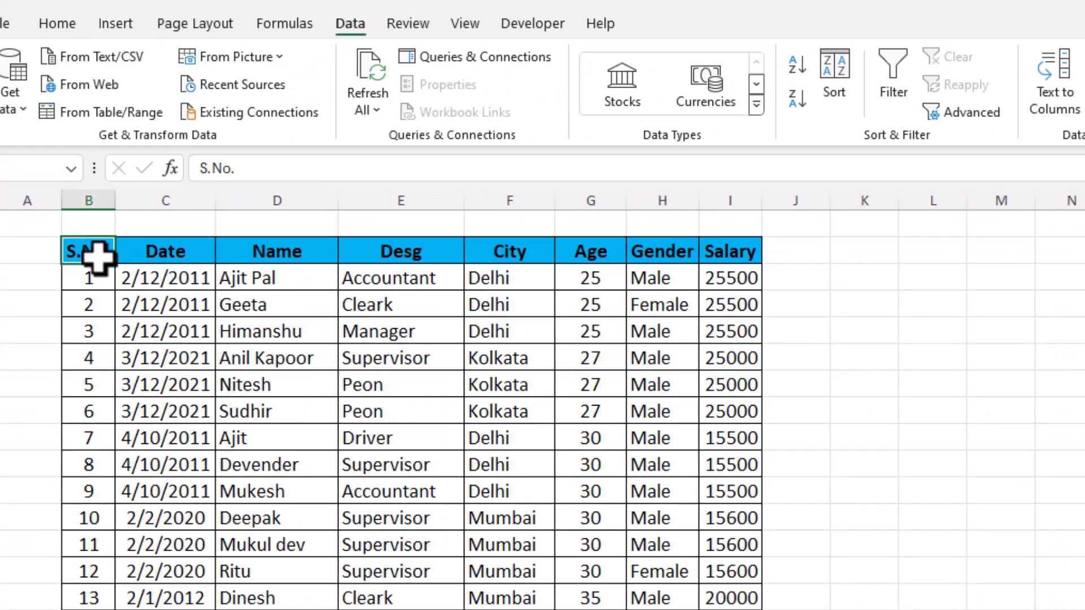
pyautogui.click(891, 85)
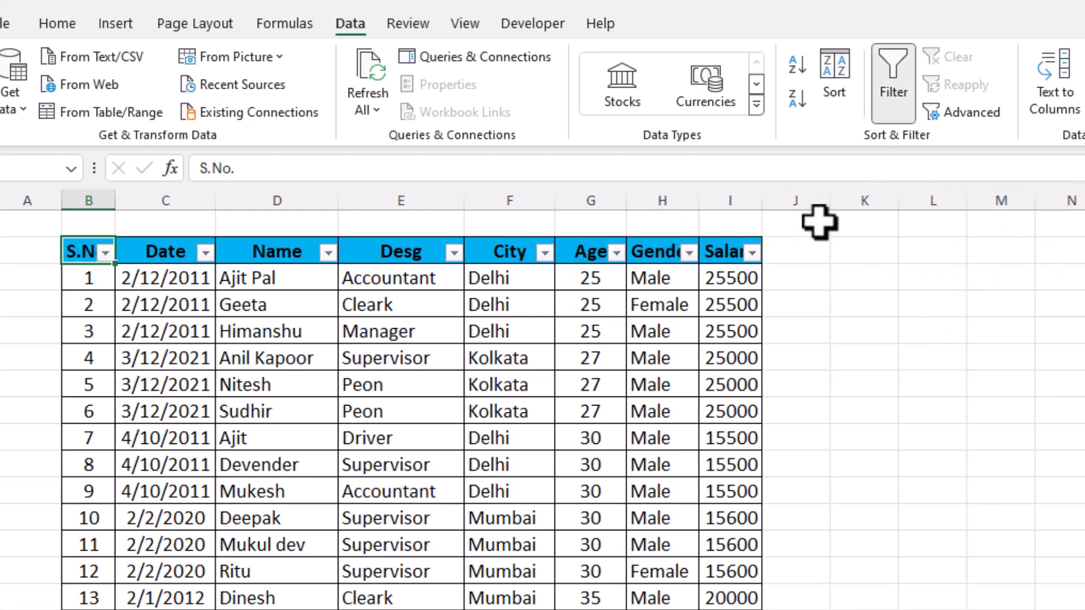
pyautogui.click(895, 111)
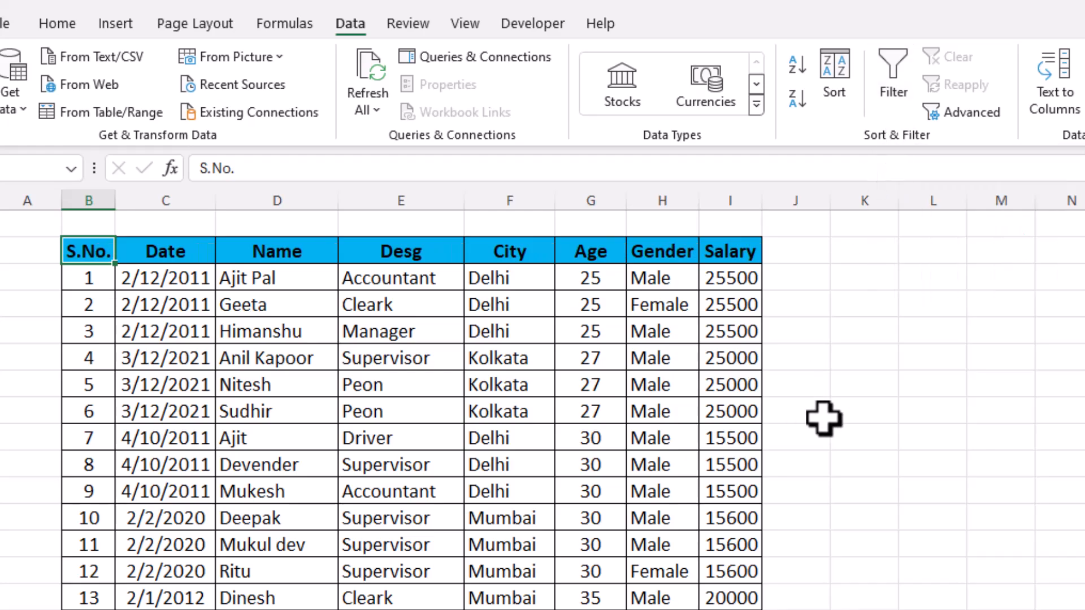
pyautogui.hotkey('ctrl', 'shift', 'l')
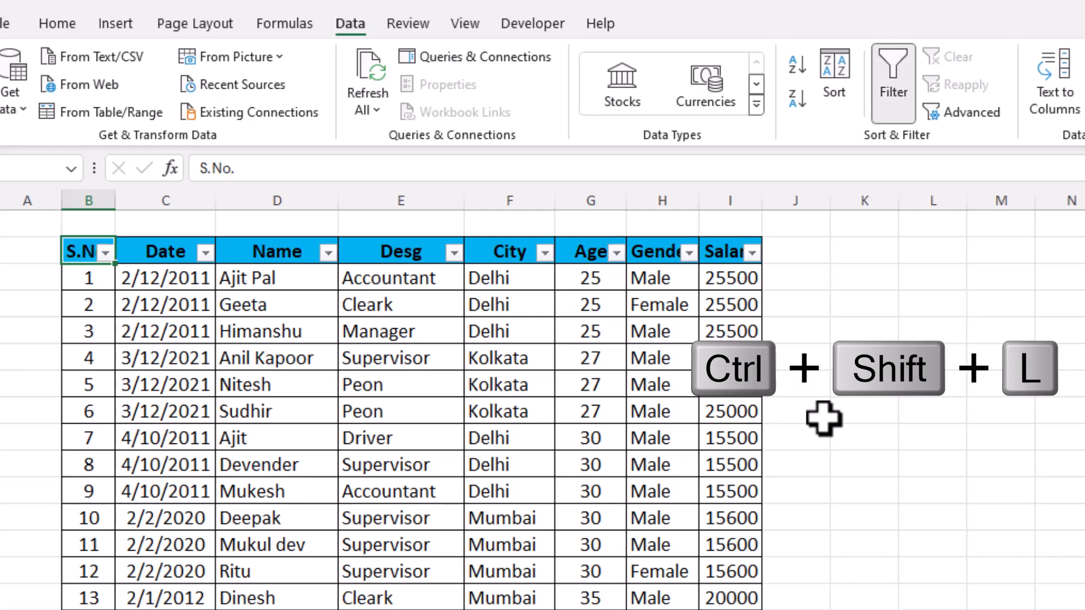
pyautogui.hotkey('ctrl', 'shift', 'l')
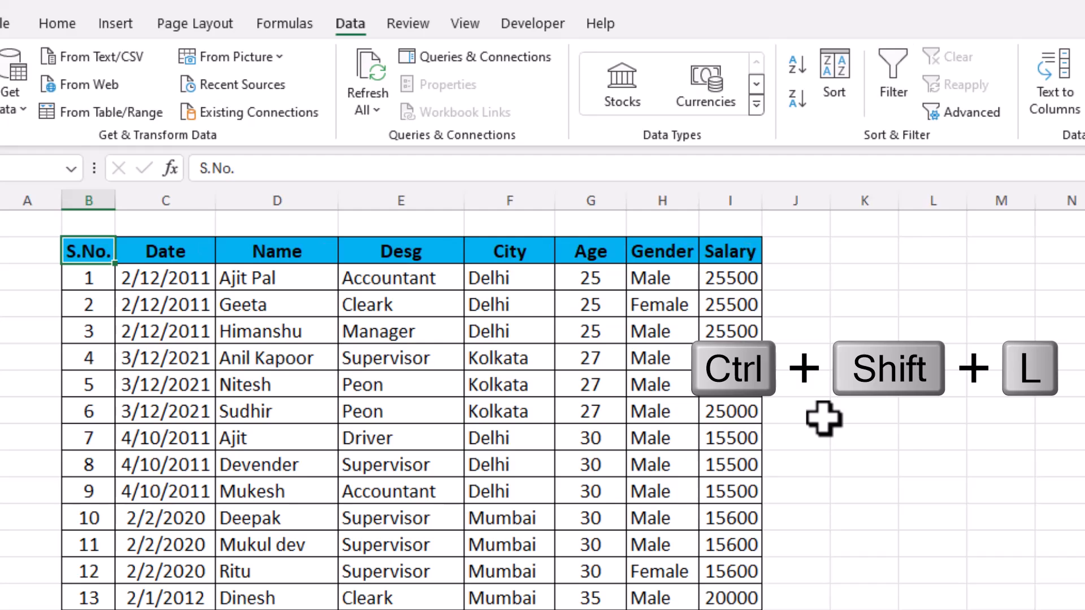
# Switch the filters on the employee table's header row on, off, and on again.
pyautogui.hotkey('alt', 'd')
pyautogui.press('f')
pyautogui.press('f')
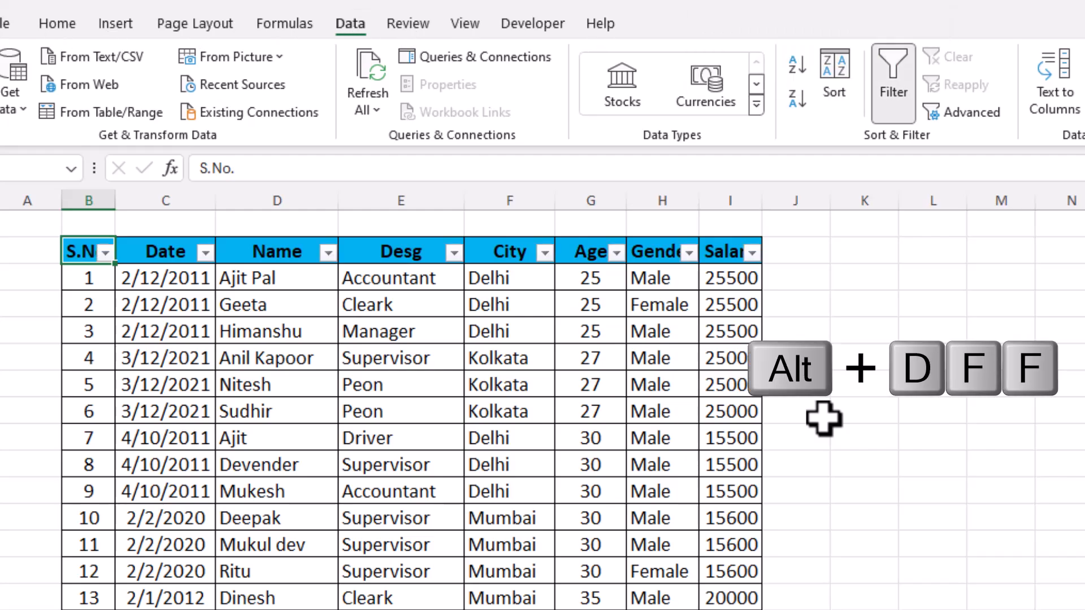
pyautogui.hotkey('alt', 'd')
pyautogui.press('f')
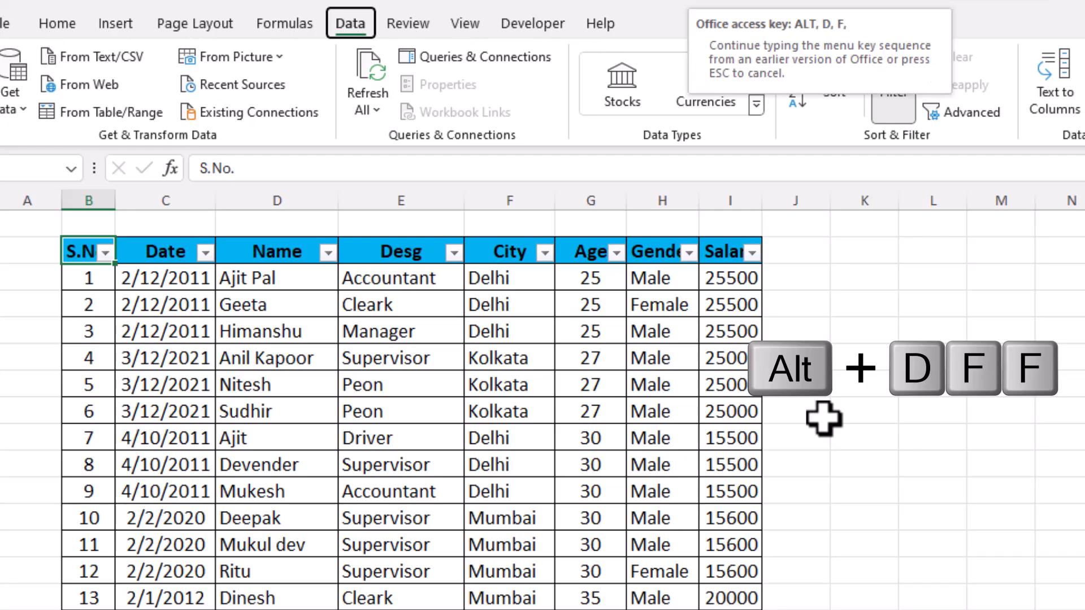
pyautogui.press('f')
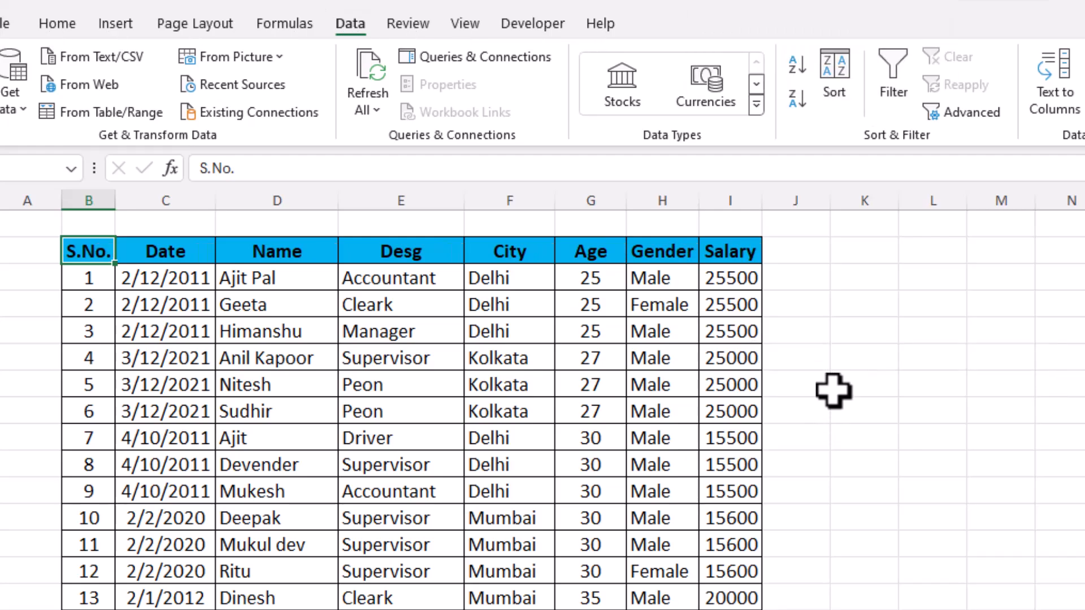
pyautogui.click(882, 72)
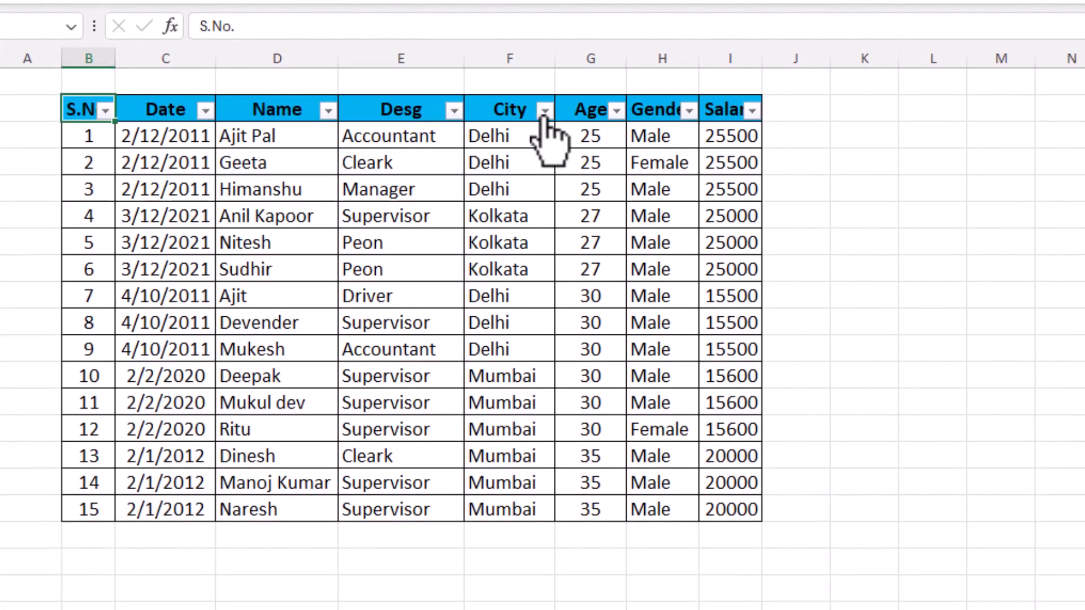
# Examine the filter options of the City, Age, Salary and Date columns, including the Number Filters and Date Filters choices.
pyautogui.click(545, 112)
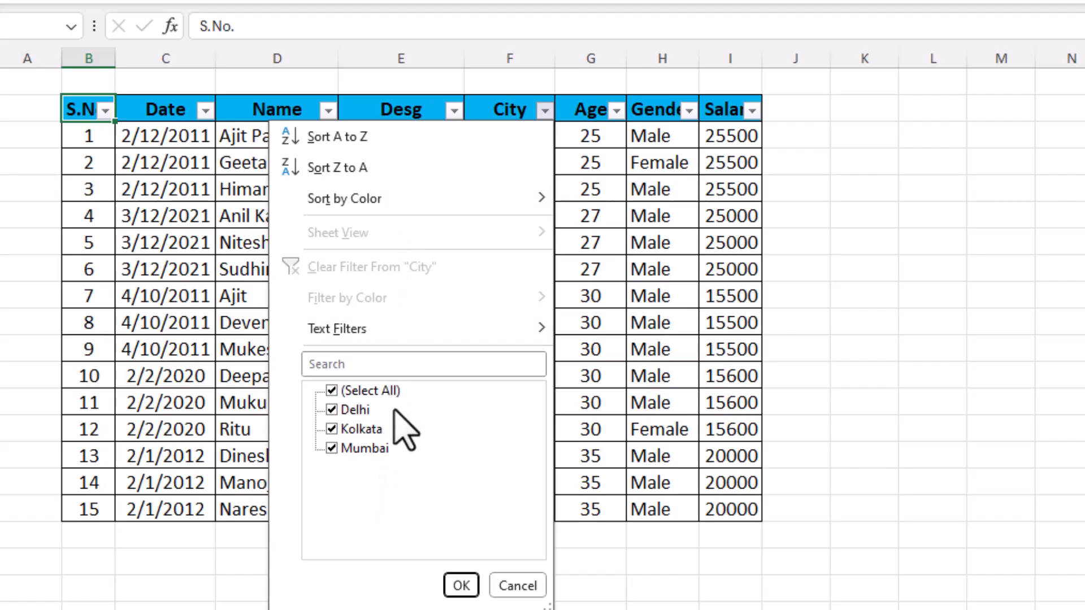
pyautogui.moveTo(310, 336)
pyautogui.click(519, 587)
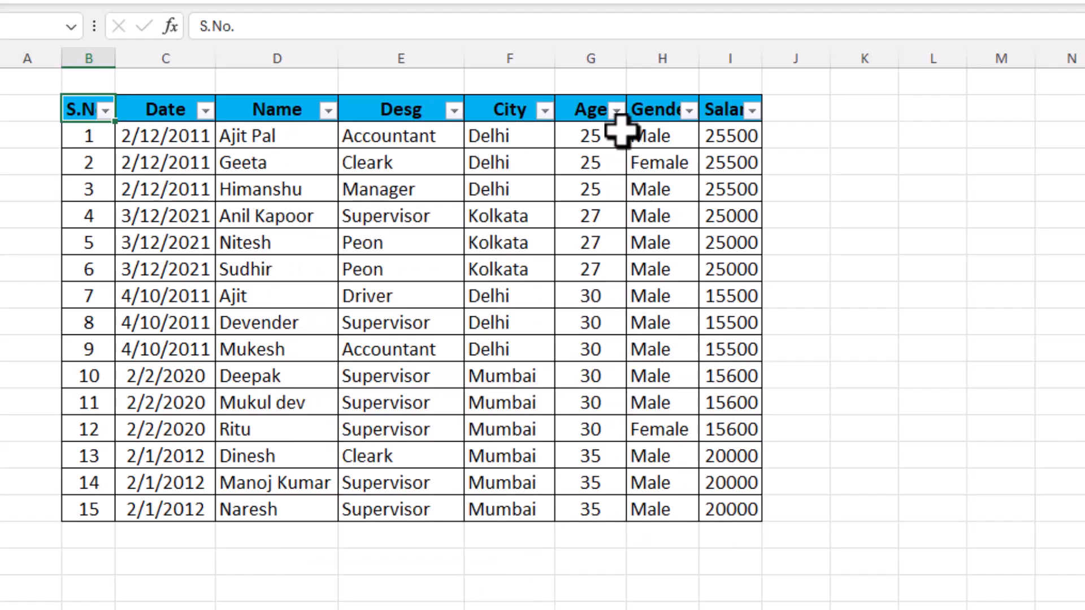
pyautogui.click(617, 112)
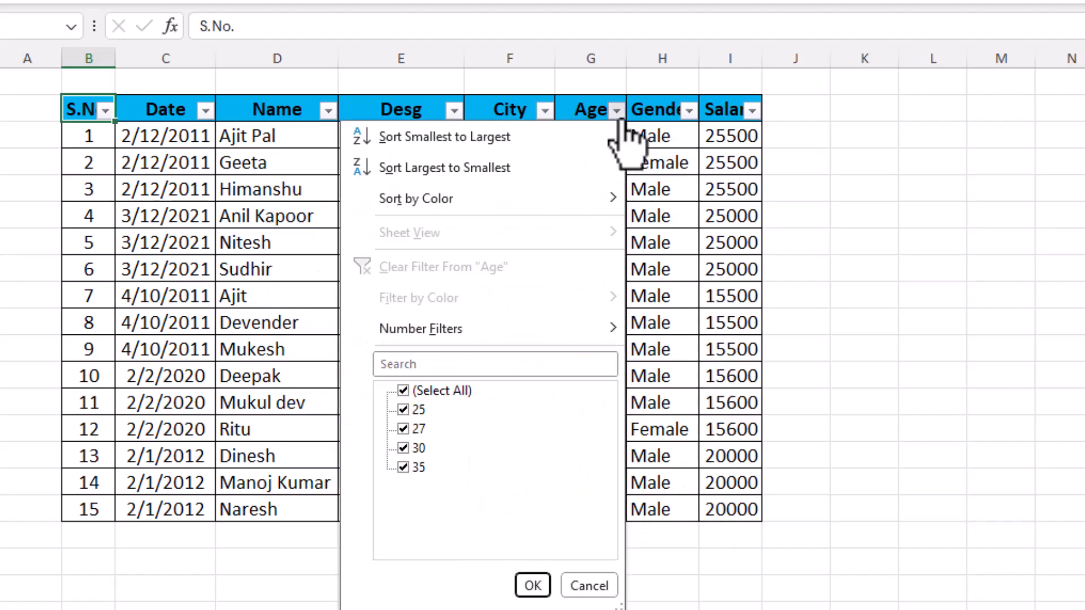
pyautogui.moveTo(434, 338)
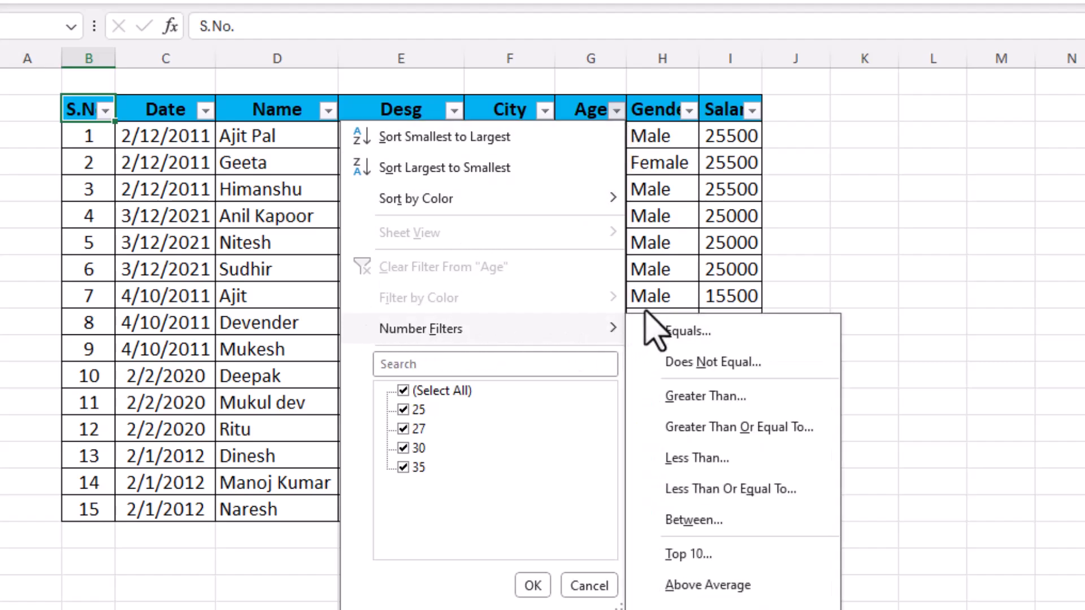
pyautogui.click(751, 111)
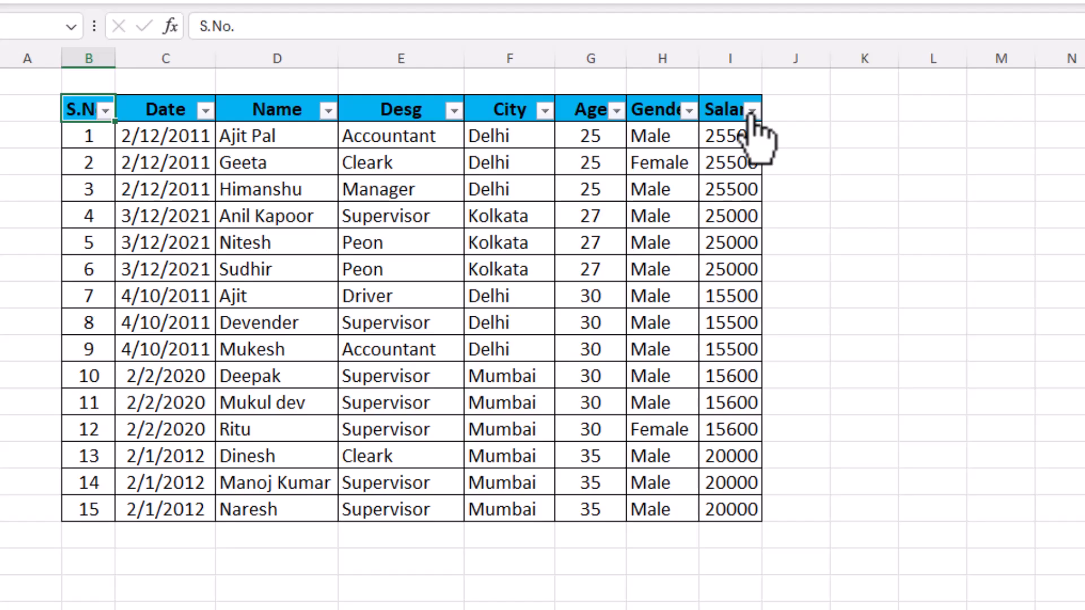
pyautogui.click(752, 111)
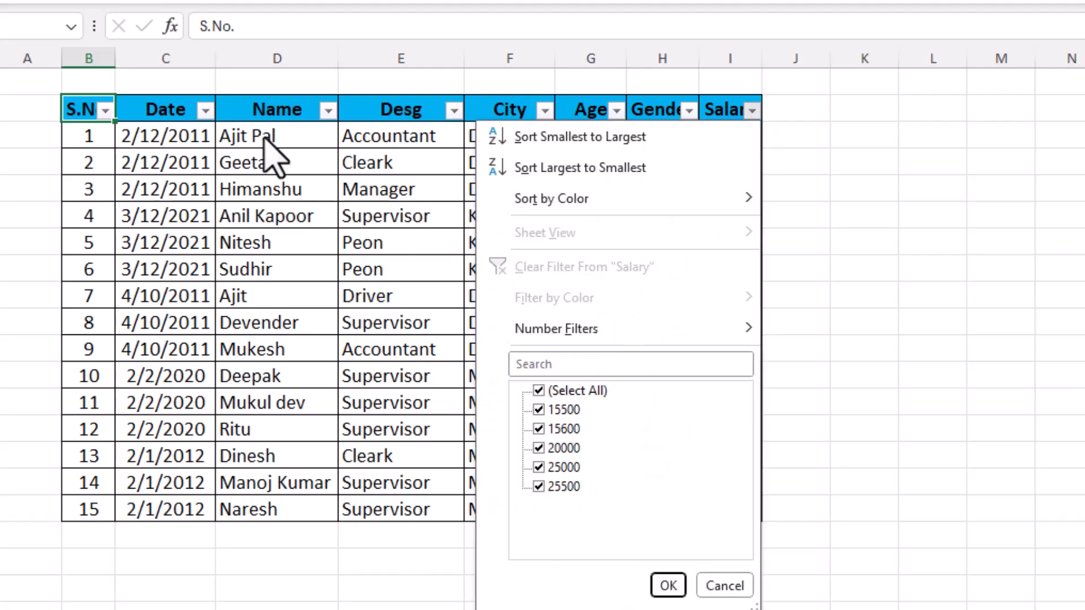
pyautogui.click(208, 111)
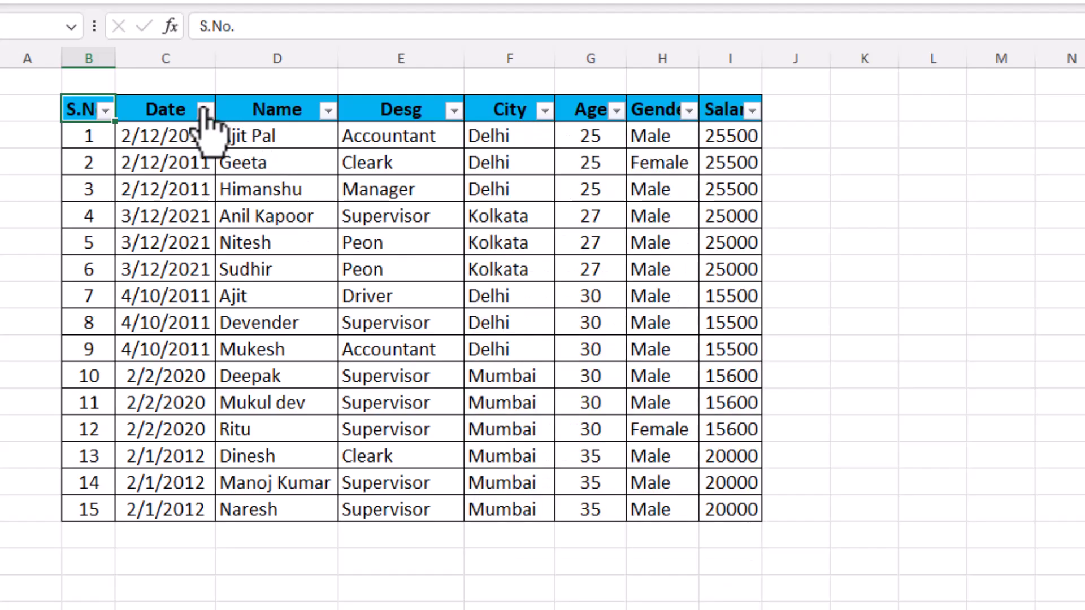
pyautogui.click(208, 111)
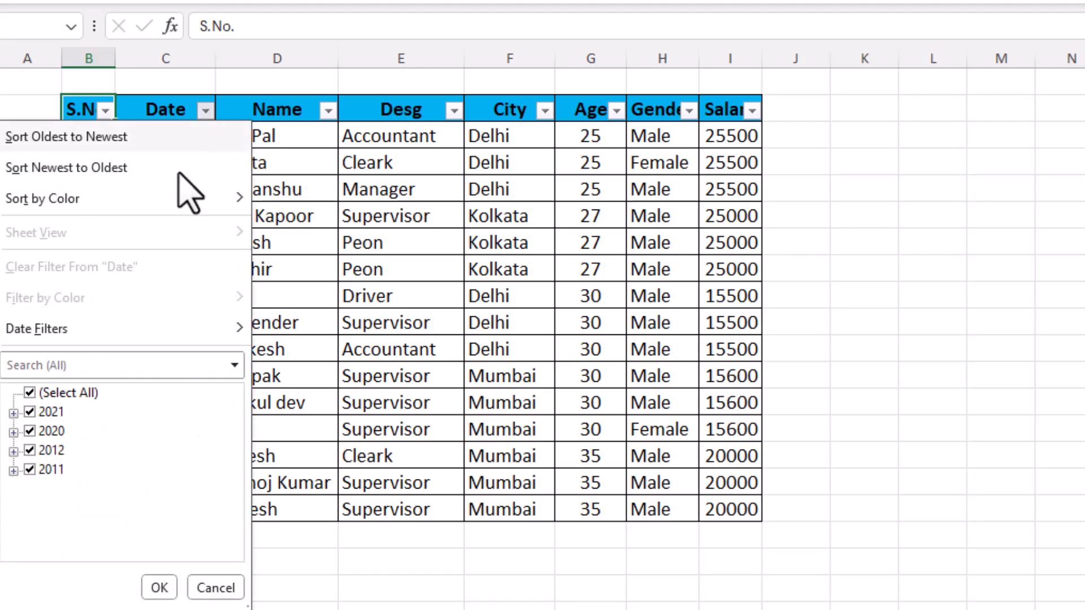
pyautogui.moveTo(39, 334)
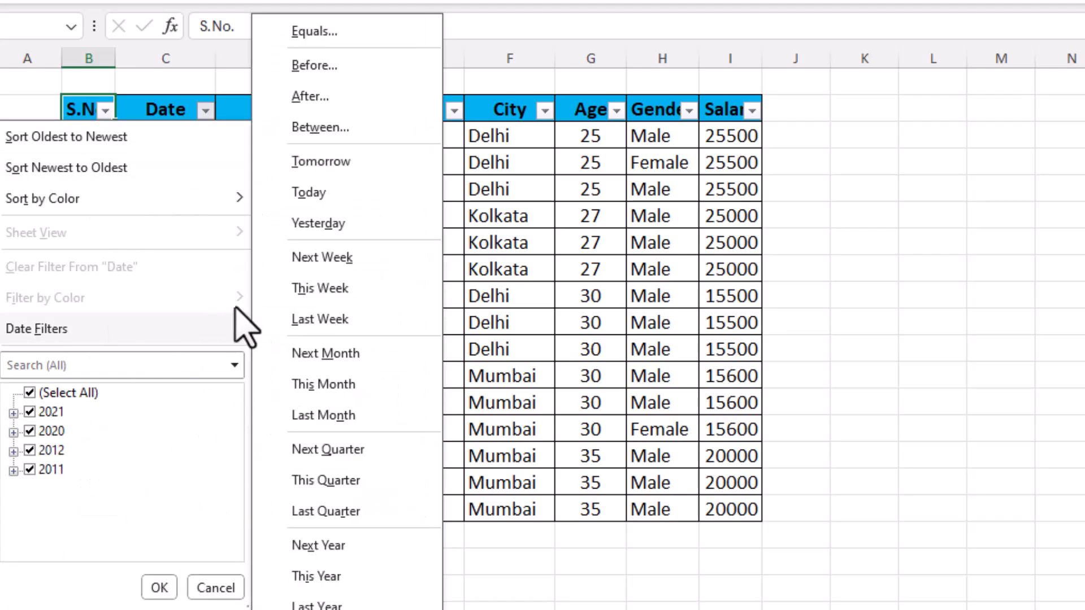
pyautogui.click(497, 275)
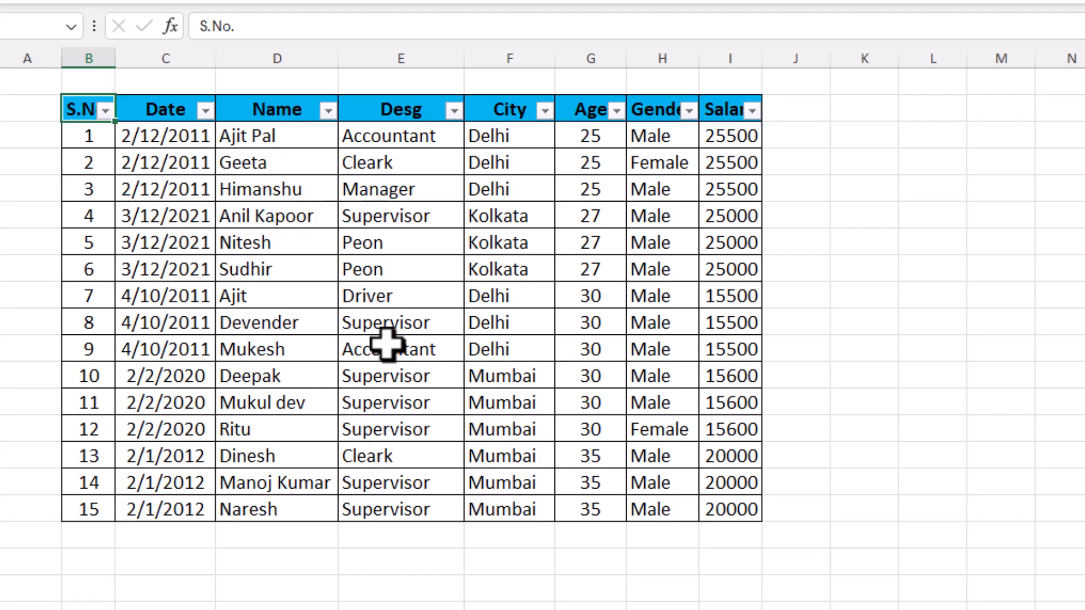
# Filter the City column so that only Delhi is selected.
pyautogui.click(544, 111)
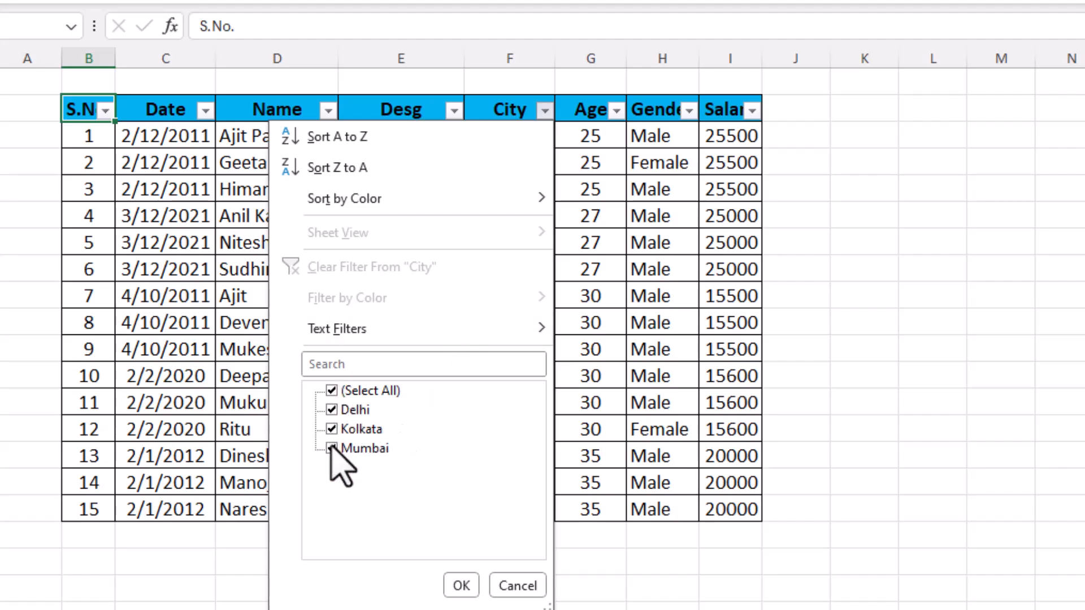
pyautogui.click(331, 390)
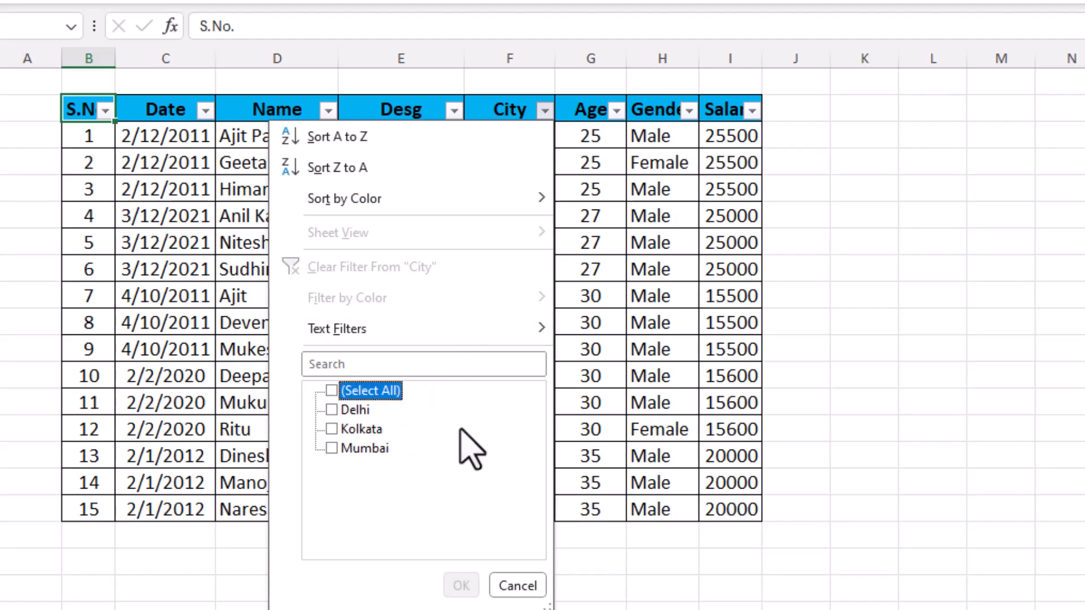
pyautogui.click(333, 410)
pyautogui.click(460, 585)
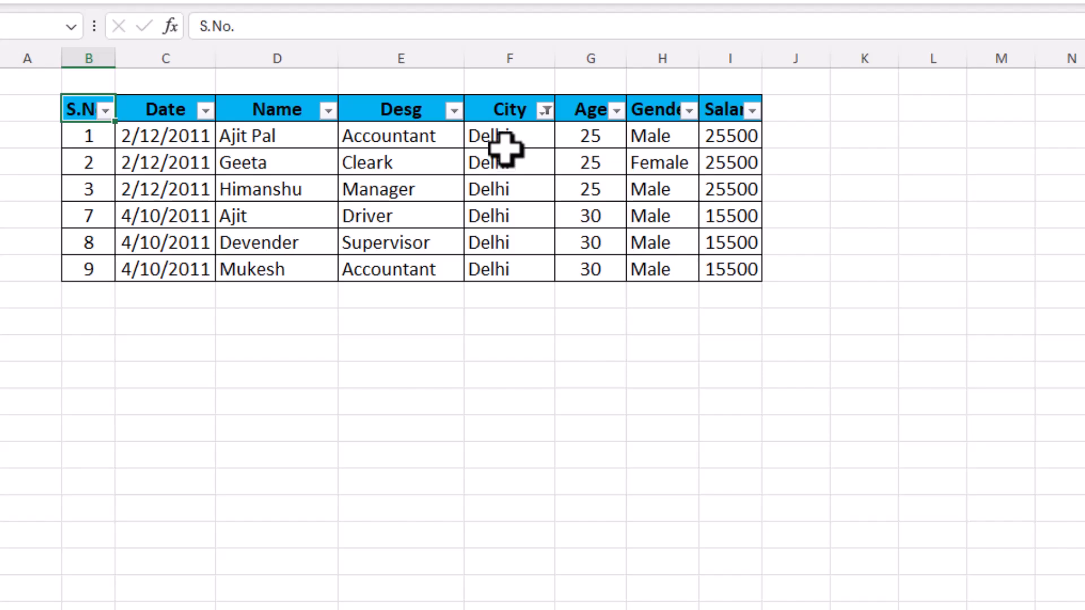
# Add Mumbai to the City filter selection, and extend it to all cities to restore the full table.
pyautogui.click(545, 112)
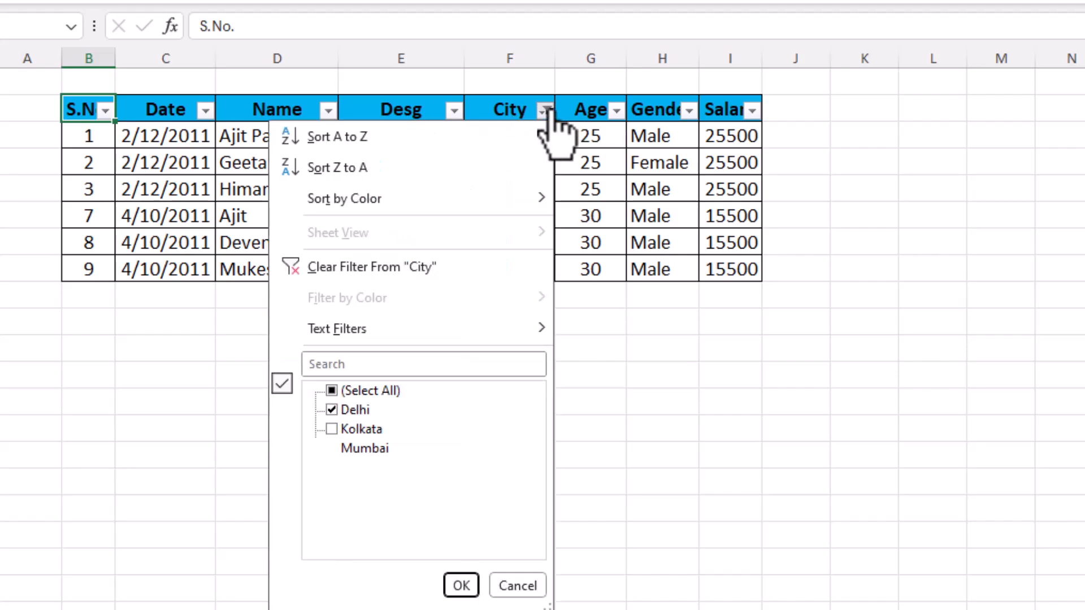
pyautogui.click(339, 450)
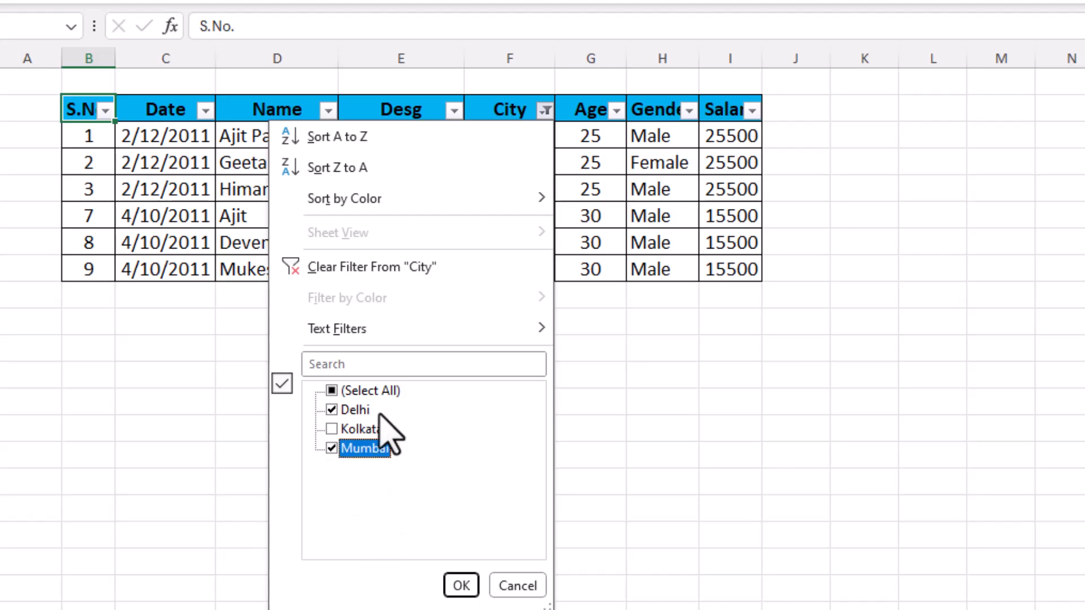
pyautogui.click(332, 390)
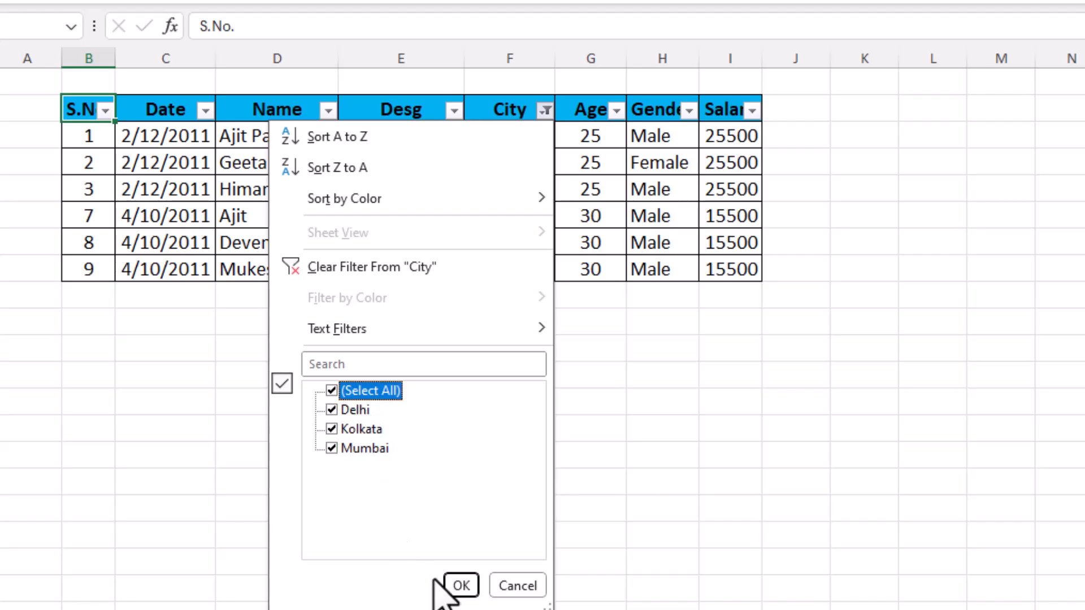
pyautogui.click(459, 585)
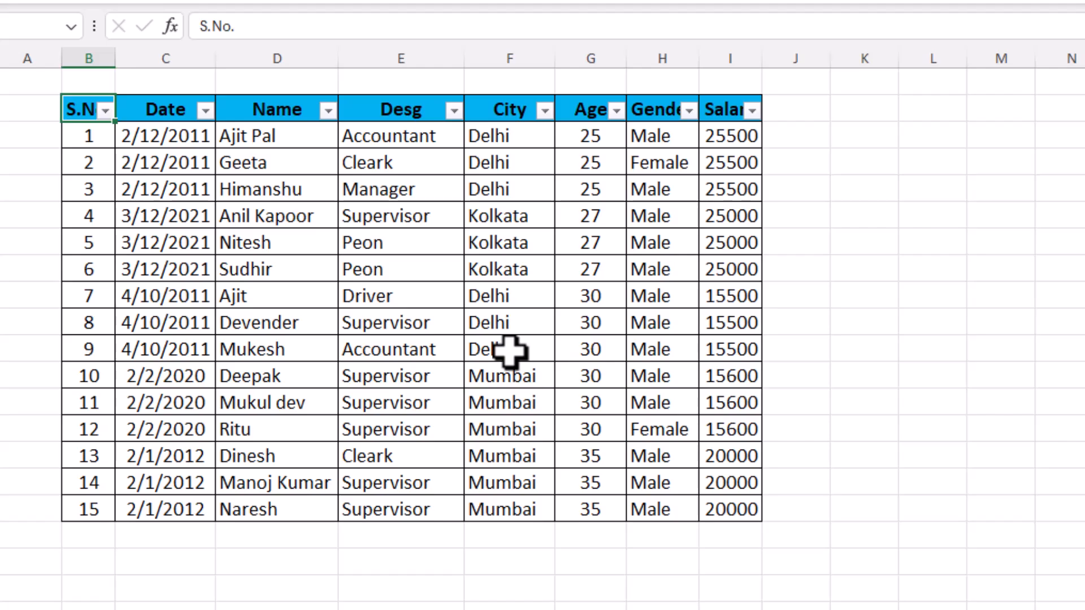
# Search for "delhi" within the City column's filter and apply the search result.
pyautogui.click(544, 111)
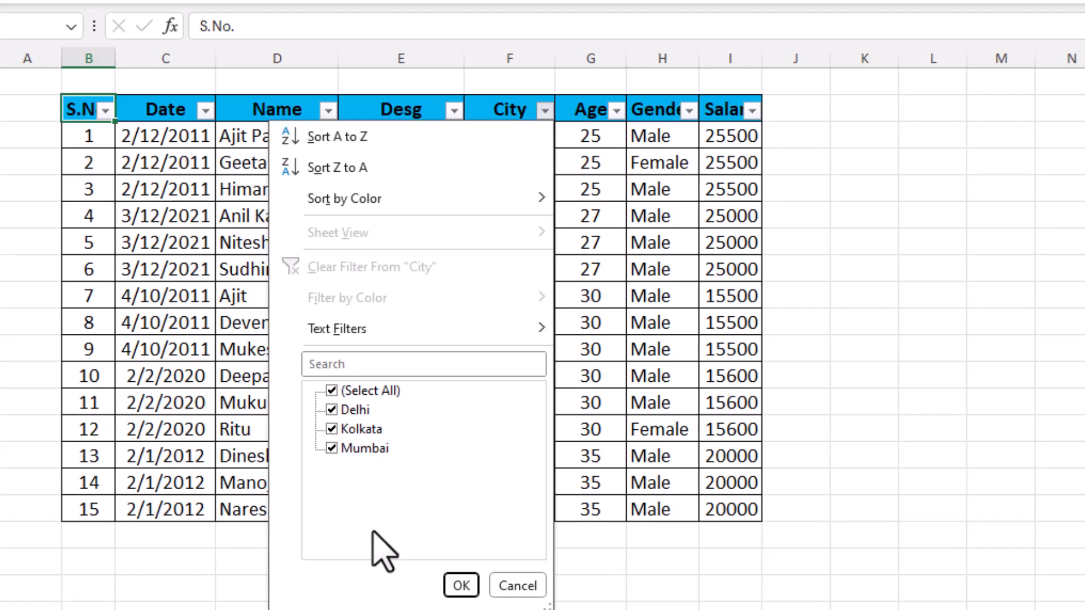
pyautogui.click(364, 364)
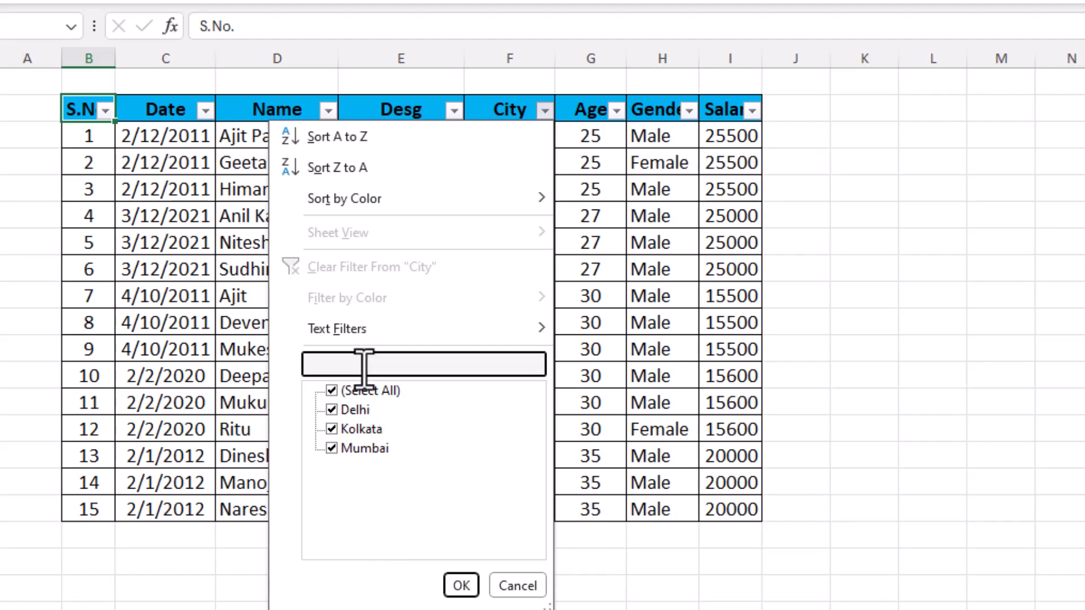
pyautogui.write('delhi')
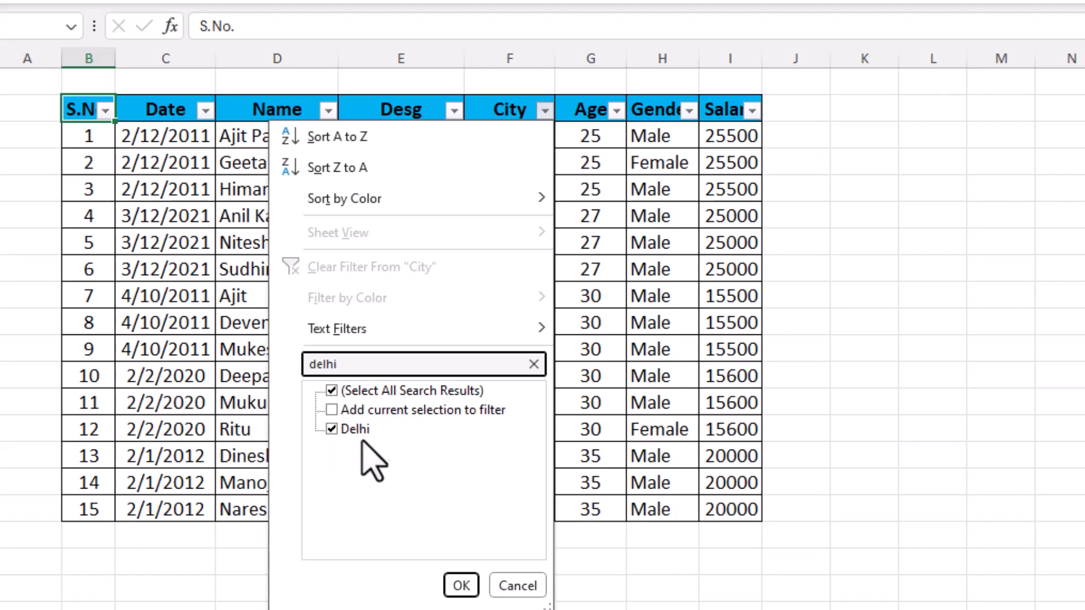
pyautogui.click(461, 587)
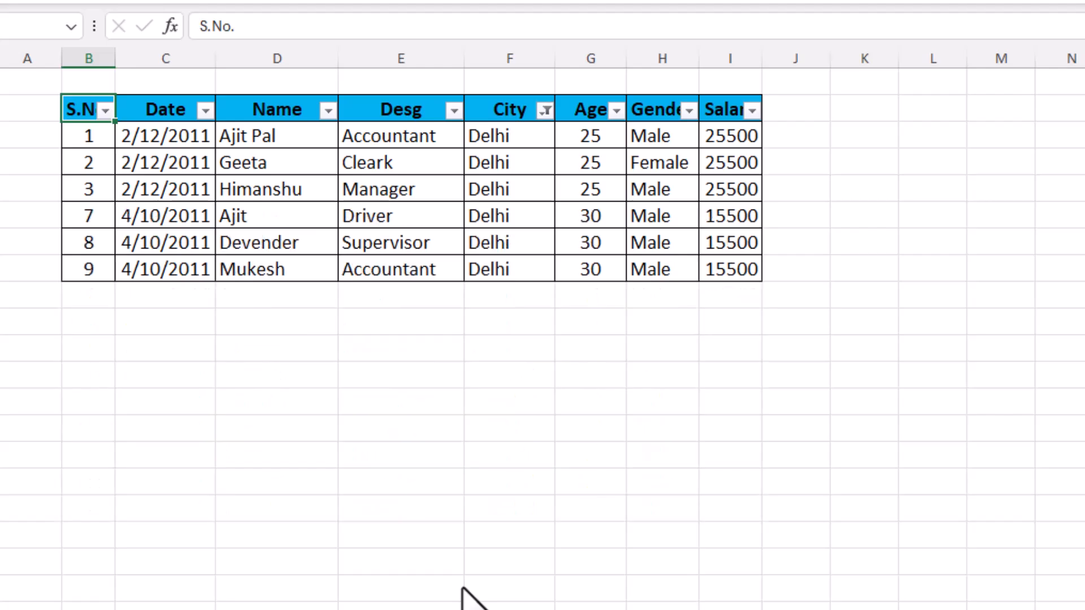
# Reselect all cities in the City column's filter and apply it.
pyautogui.click(544, 111)
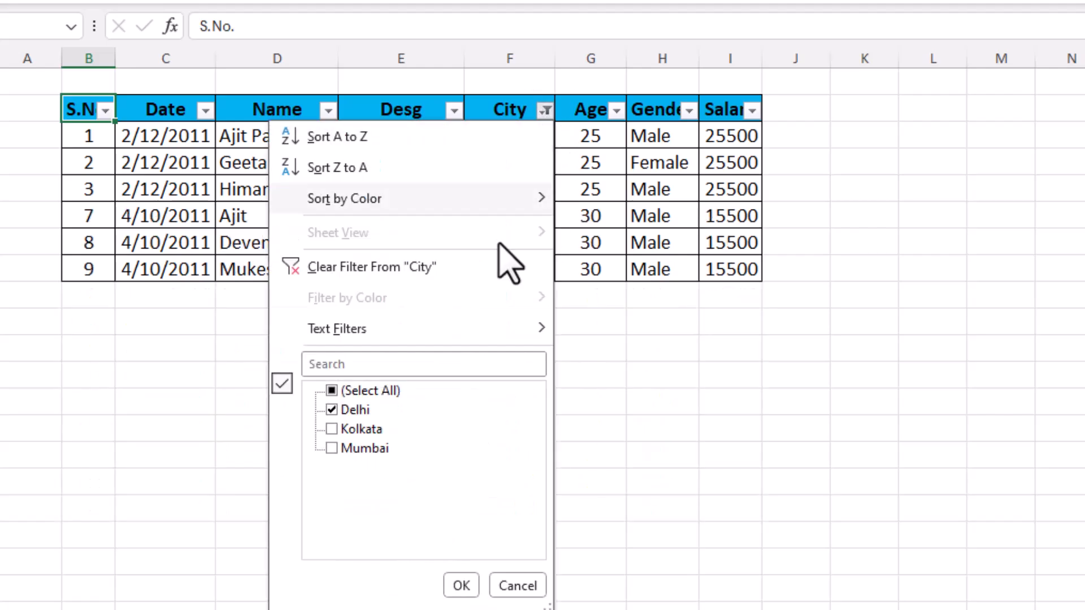
pyautogui.click(331, 390)
pyautogui.click(460, 586)
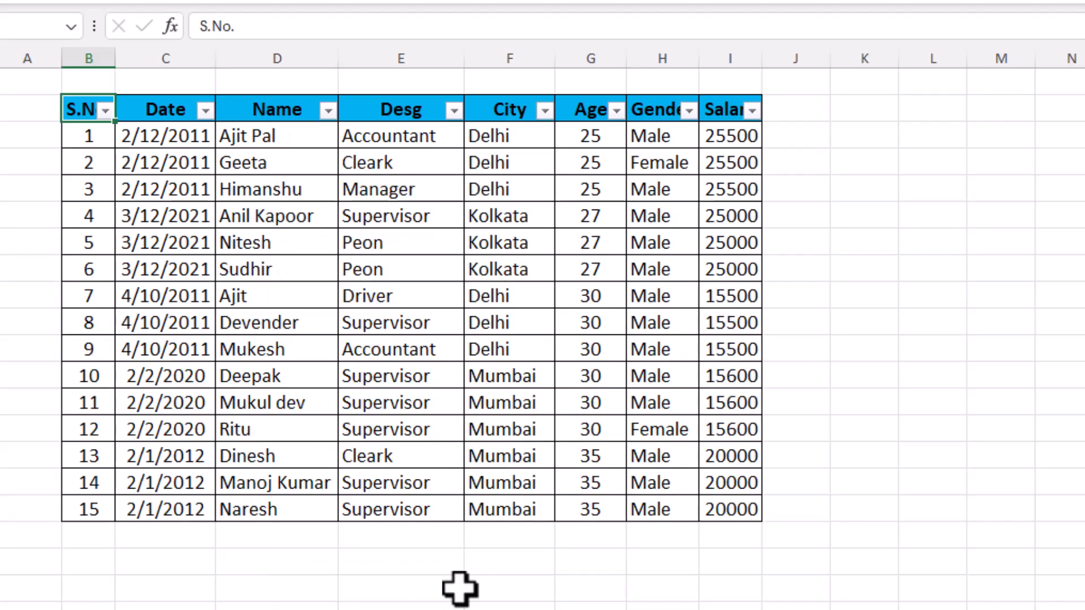
# Review the text filter conditions offered for the City column and close them without applying any.
pyautogui.click(545, 111)
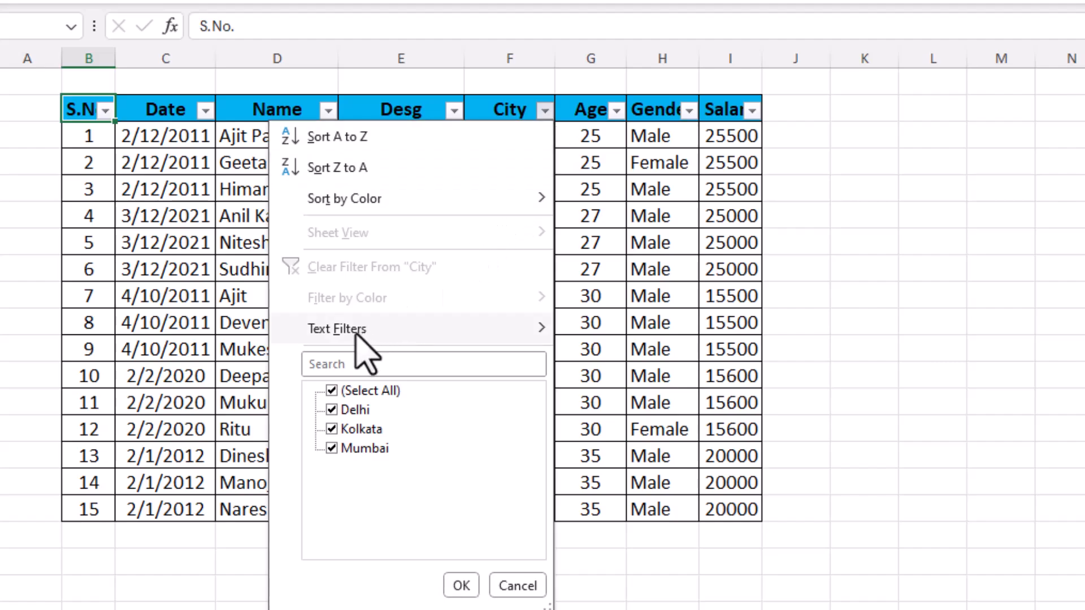
pyautogui.moveTo(356, 334)
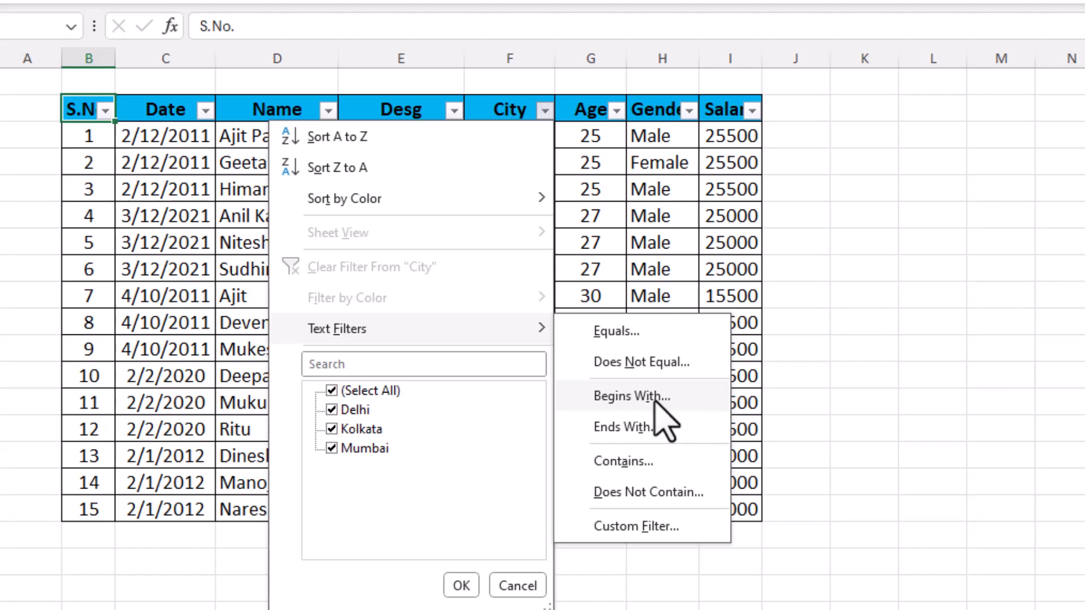
pyautogui.click(872, 417)
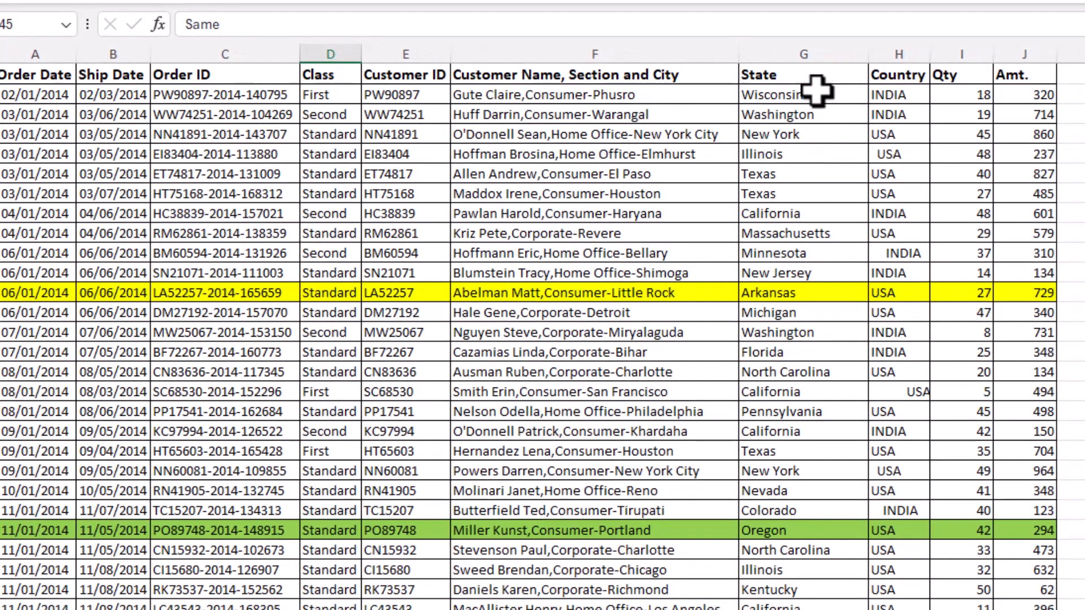
# Turn on filters for the header row of the orders table and browse the State column's filter list.
pyautogui.click(813, 74)
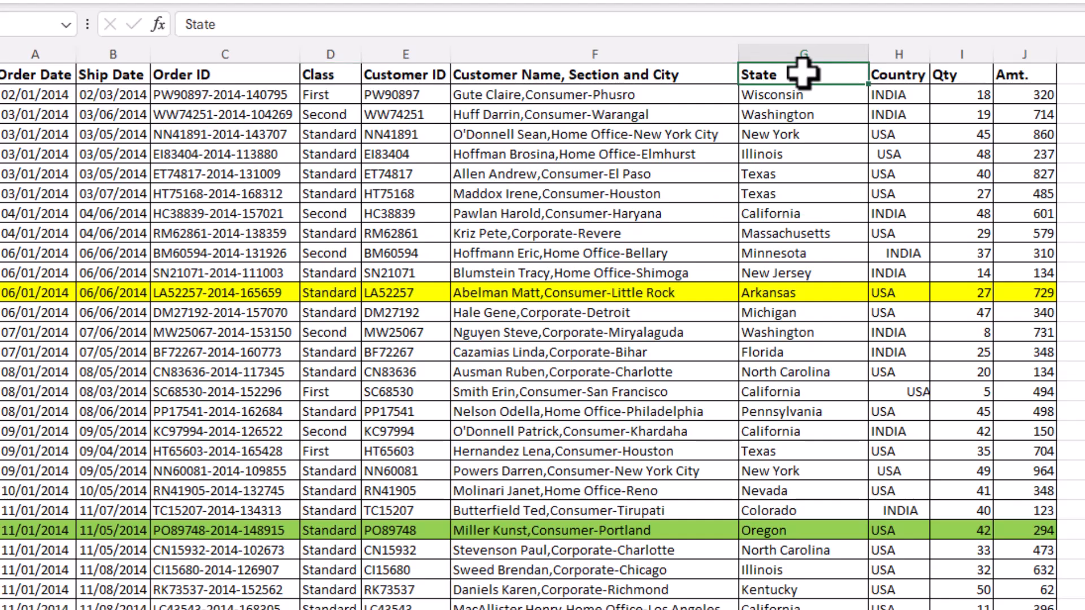
pyautogui.hotkey('ctrl', 'shift', 'l')
pyautogui.click(859, 74)
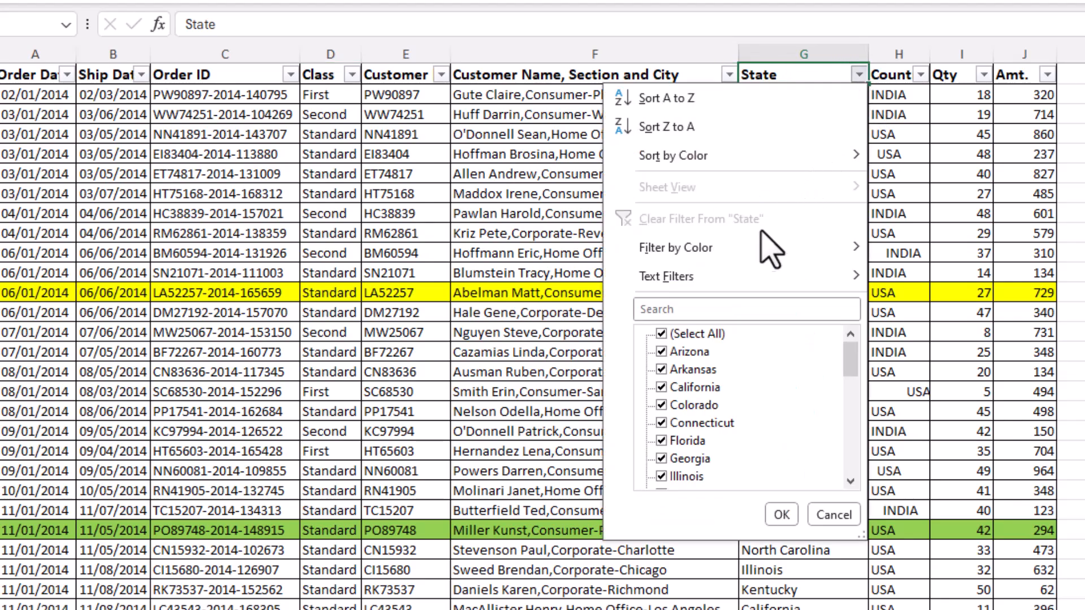
pyautogui.scroll(-5, 701, 400)
pyautogui.scroll(-4, 701, 401)
pyautogui.scroll(10, 701, 401)
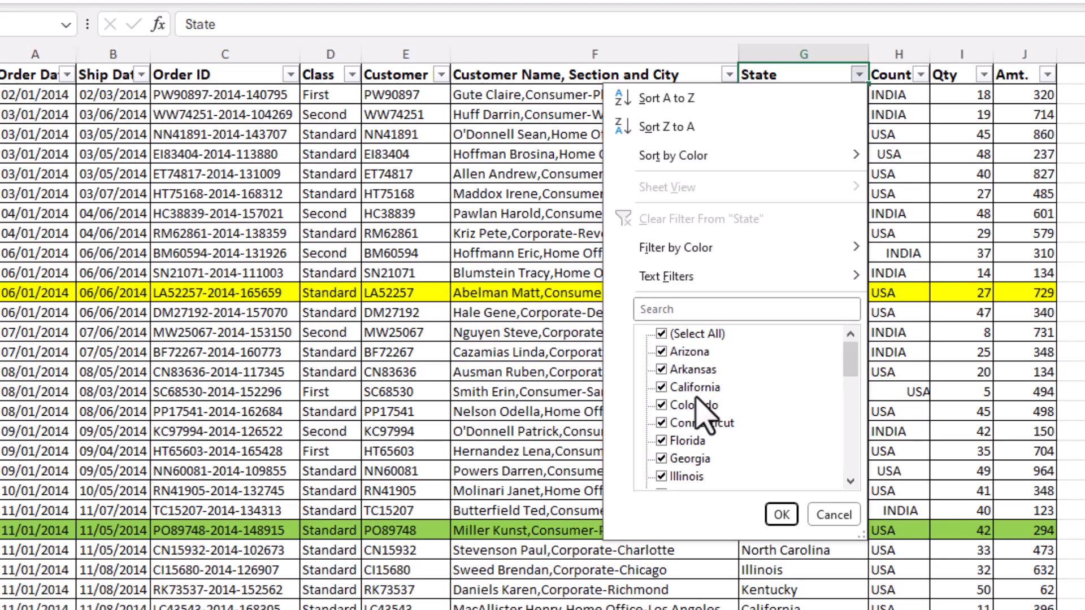
# Filter the State column with a custom text condition for states that begin with b or begin with c.
pyautogui.moveTo(655, 281)
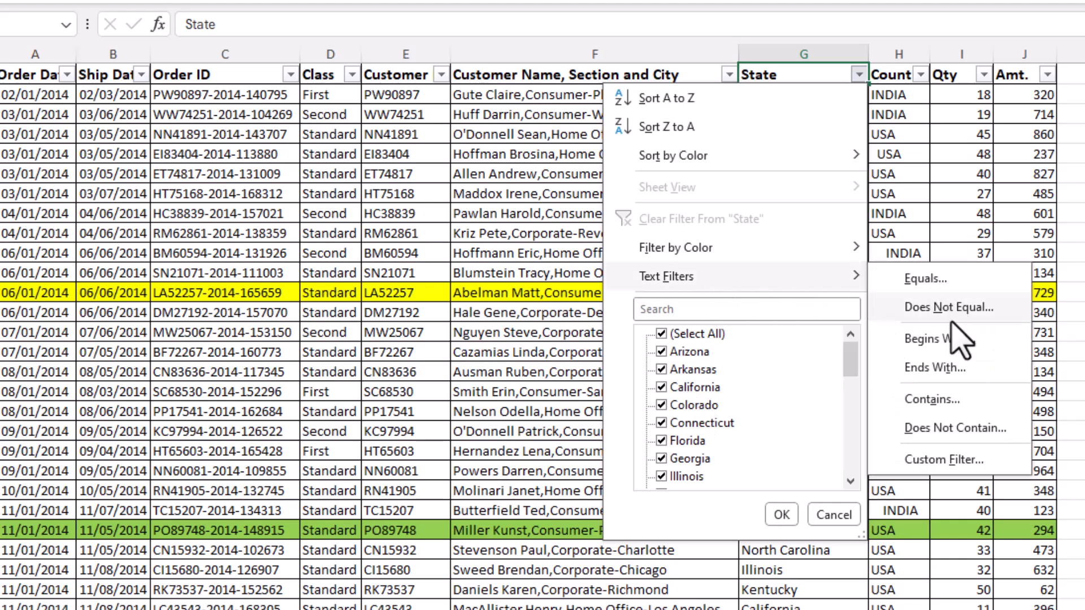
pyautogui.click(932, 339)
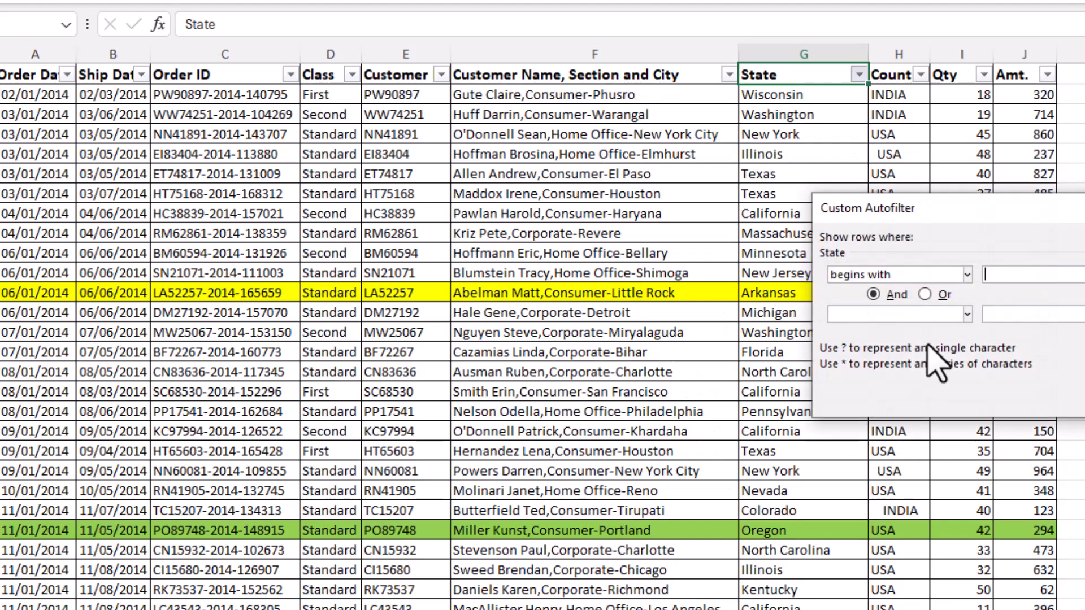
pyautogui.moveTo(1002, 210); pyautogui.dragTo(877, 171)
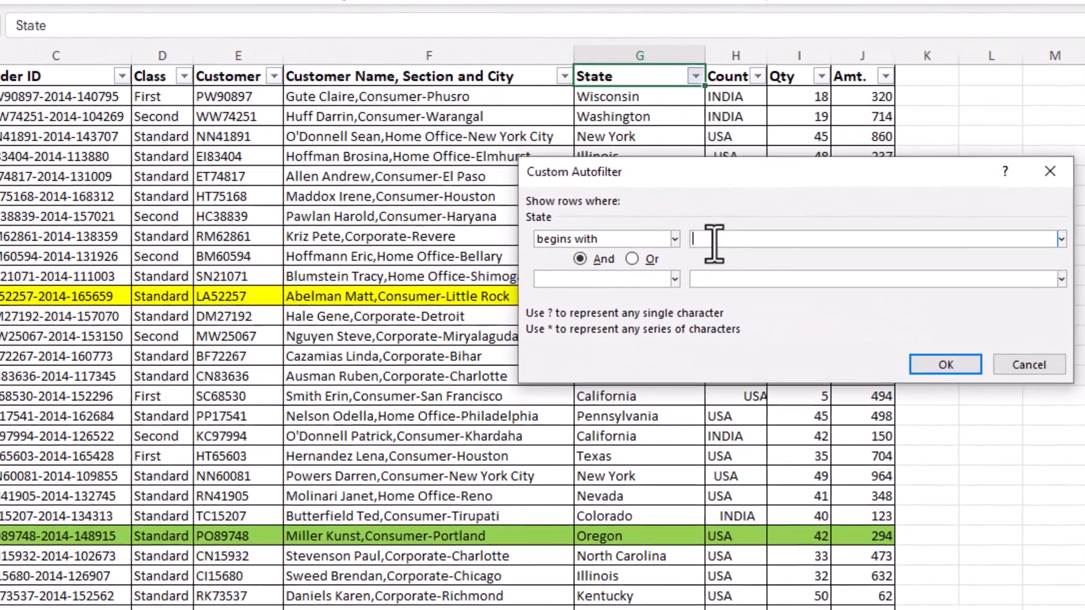
pyautogui.write('b')
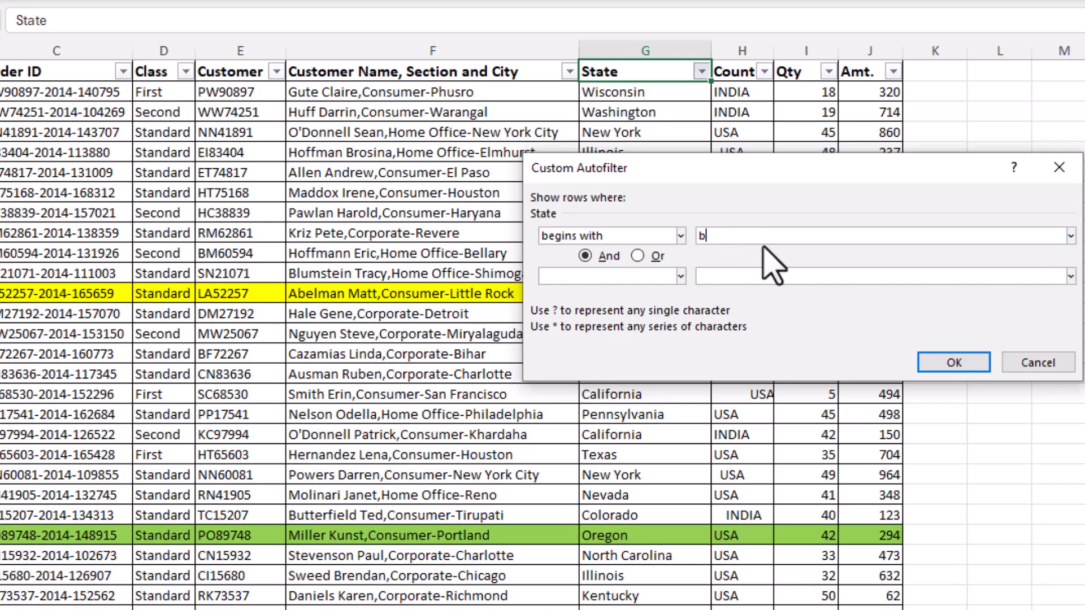
pyautogui.click(638, 256)
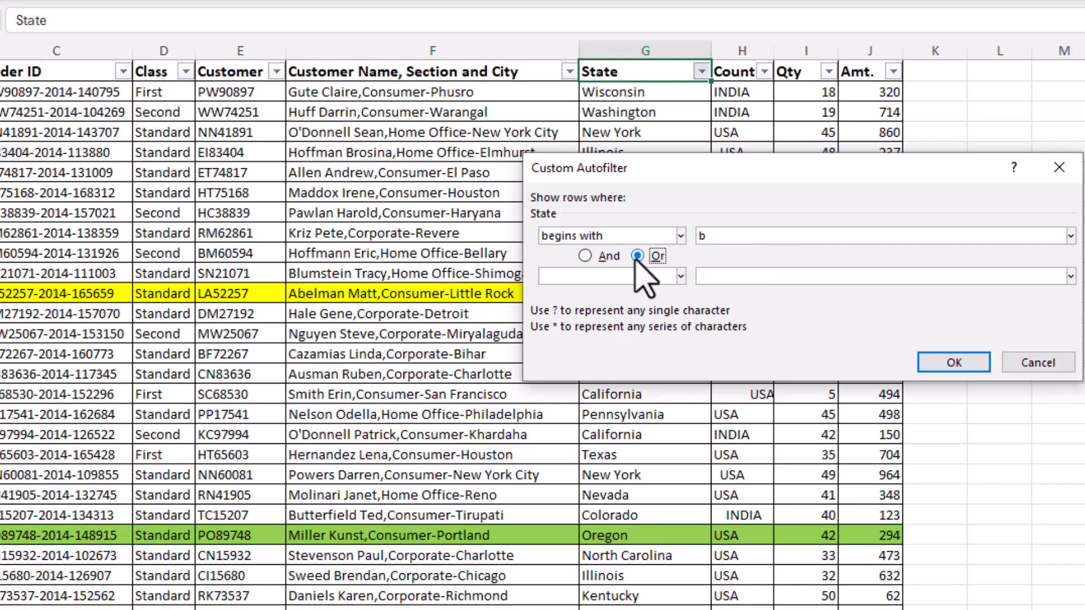
pyautogui.click(680, 276)
pyautogui.scroll(-1, 635, 337)
pyautogui.click(621, 373)
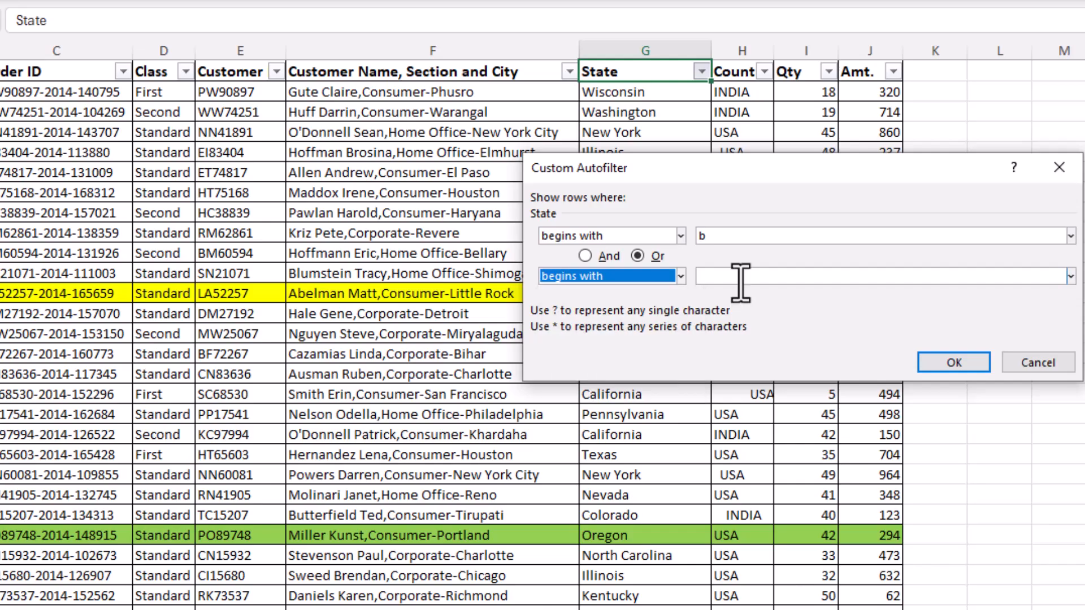
pyautogui.click(740, 281)
pyautogui.write('c')
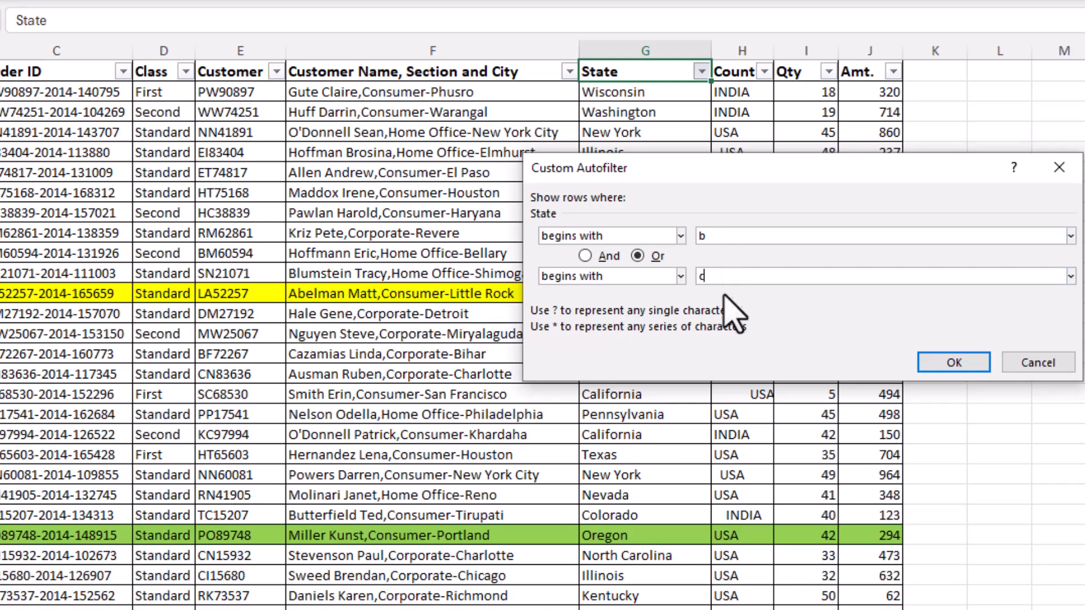
pyautogui.click(948, 364)
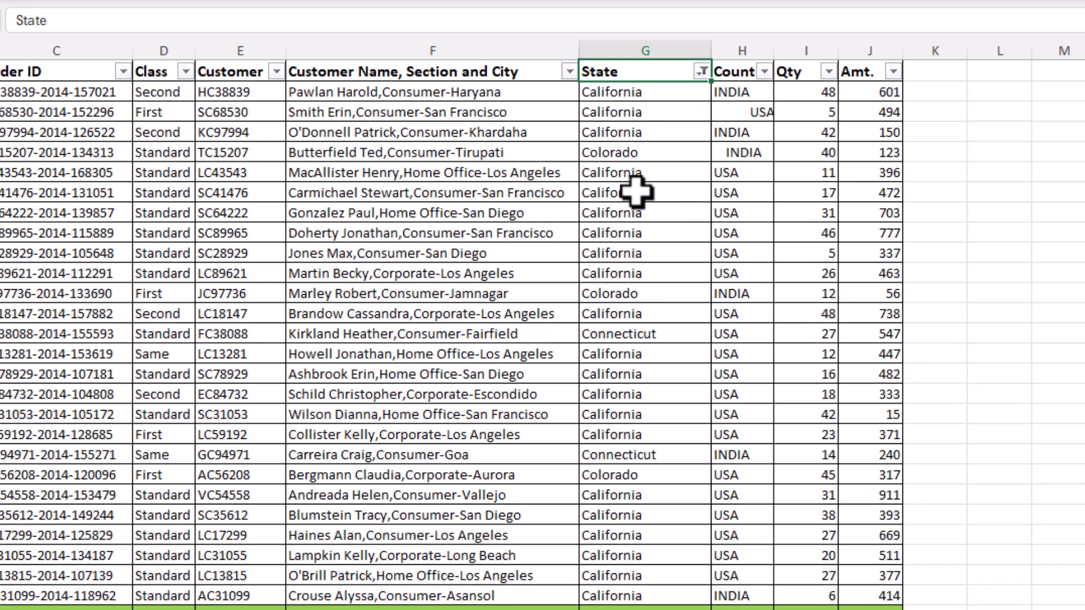
pyautogui.scroll(-3, 638, 192)
pyautogui.scroll(3, 638, 418)
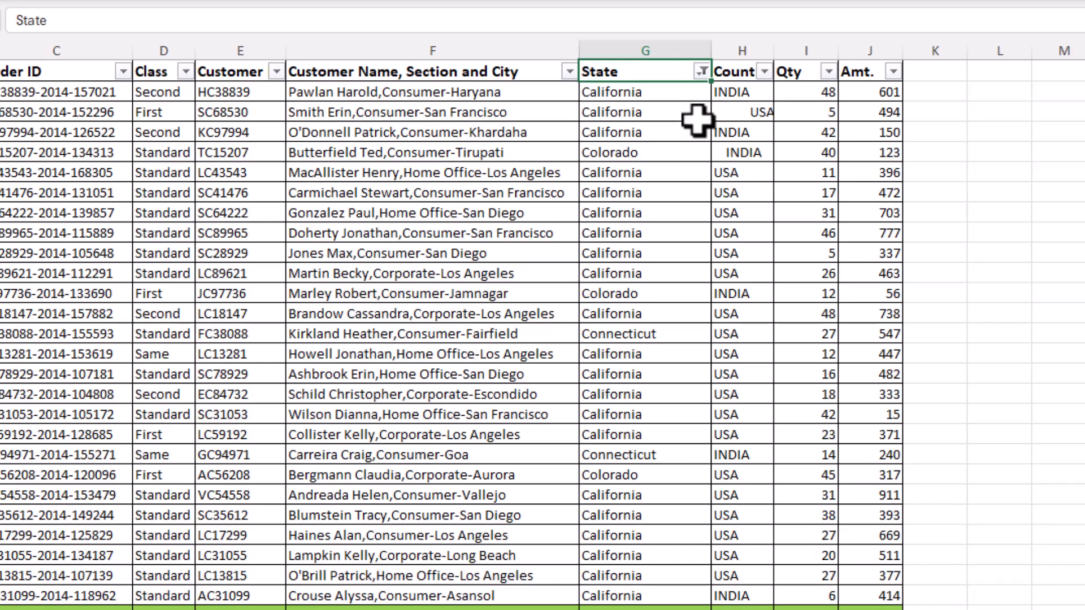
# Filter the State column for values that end with e, and clear the State filter to restore all rows.
pyautogui.click(701, 72)
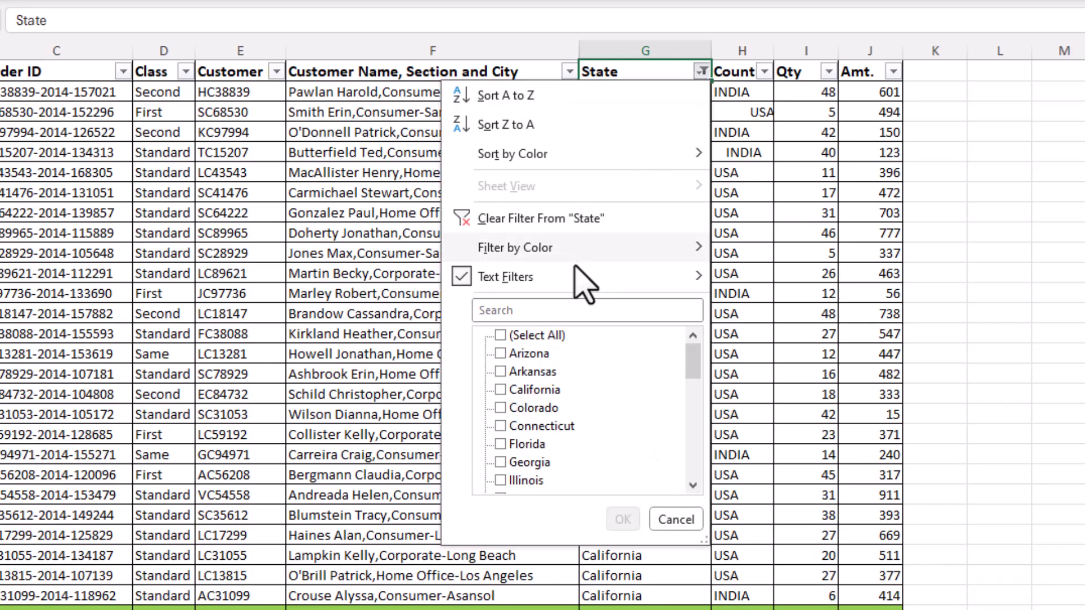
pyautogui.moveTo(654, 282)
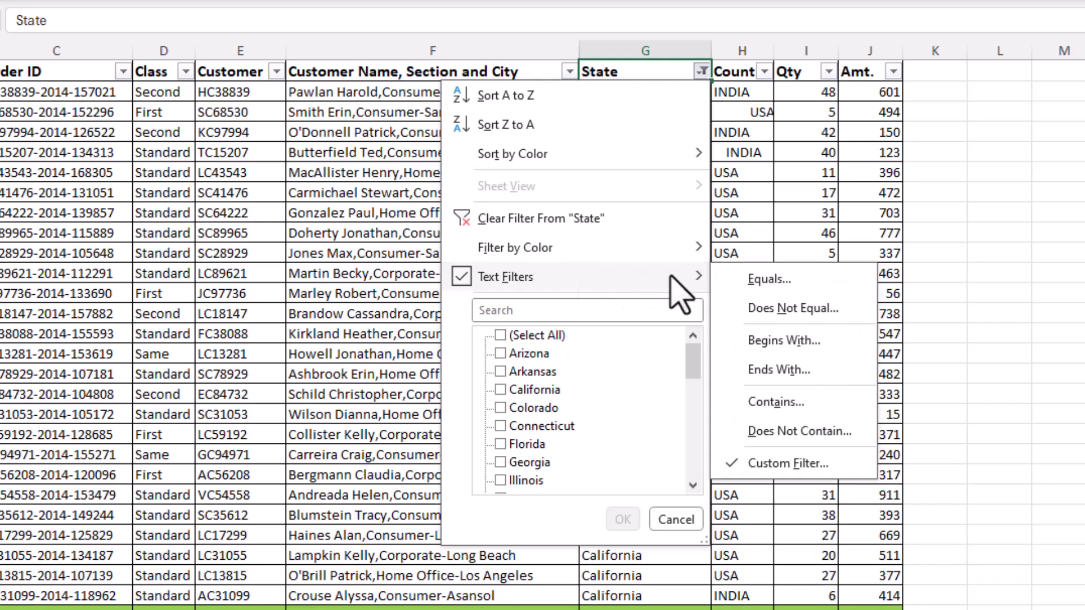
pyautogui.click(782, 370)
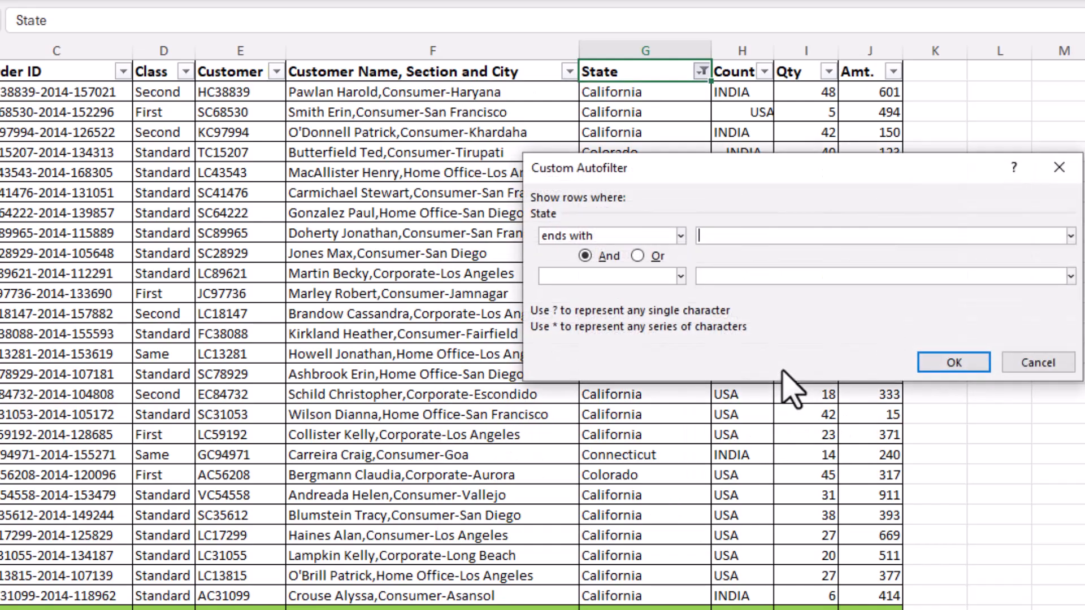
pyautogui.write('e')
pyautogui.click(949, 361)
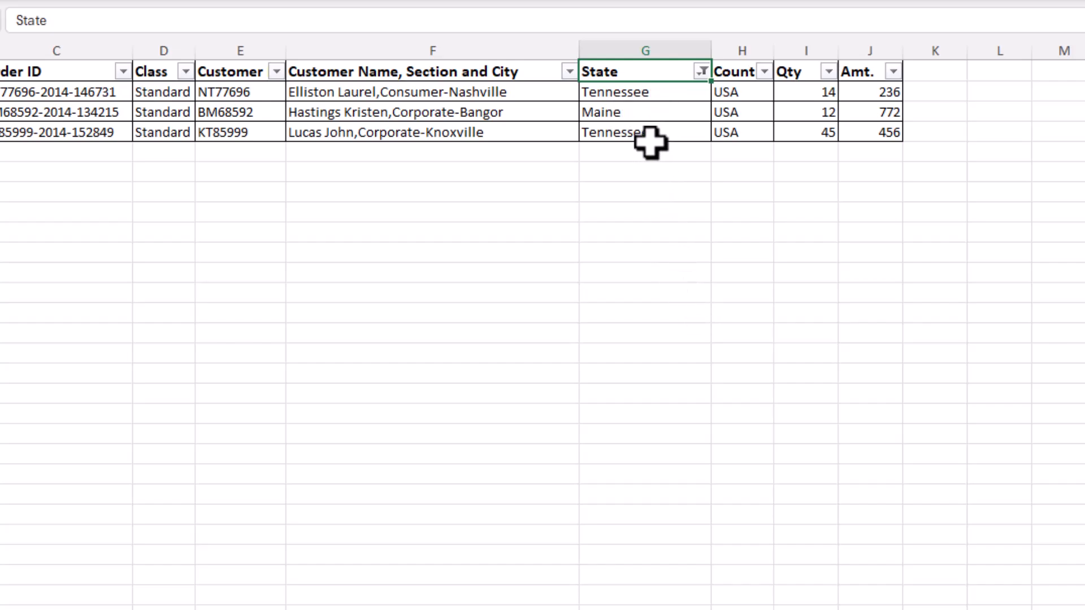
pyautogui.click(702, 71)
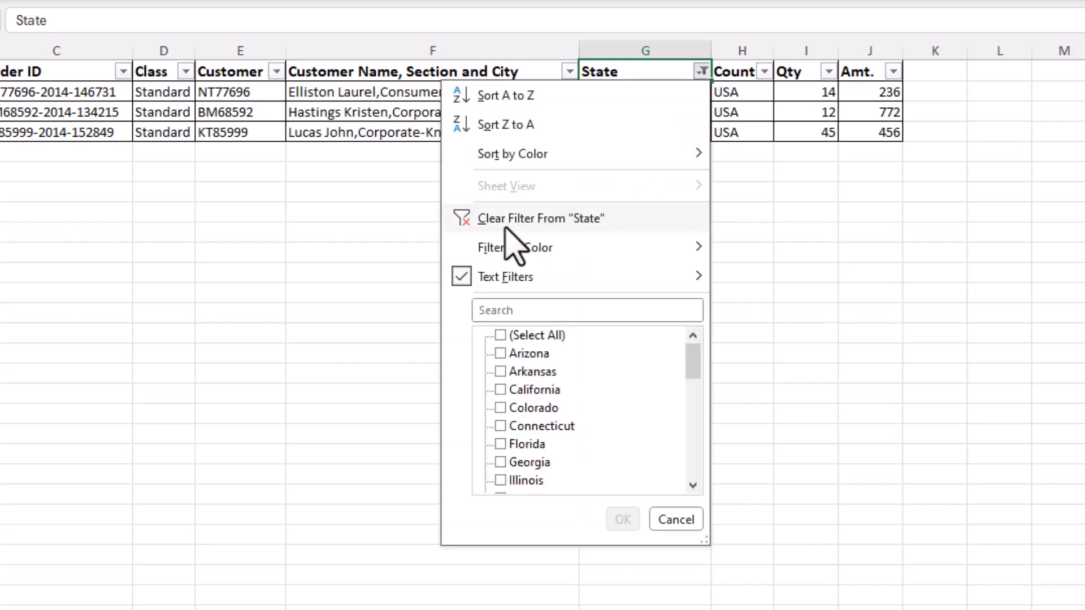
pyautogui.click(529, 226)
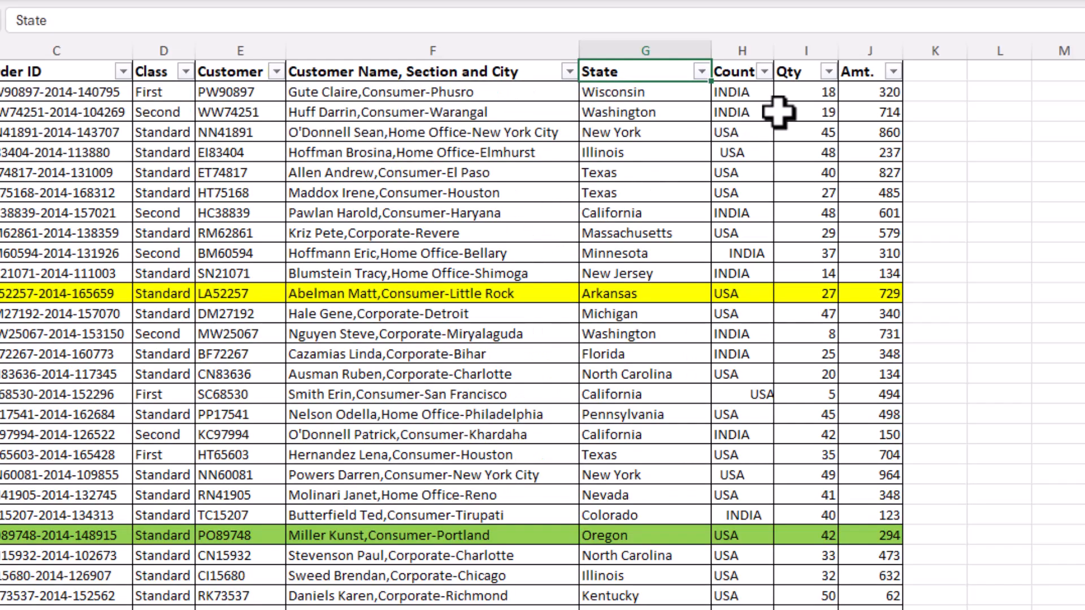
# Start a Top 10 number filter on the Qty column and set it to 5 items.
pyautogui.click(828, 72)
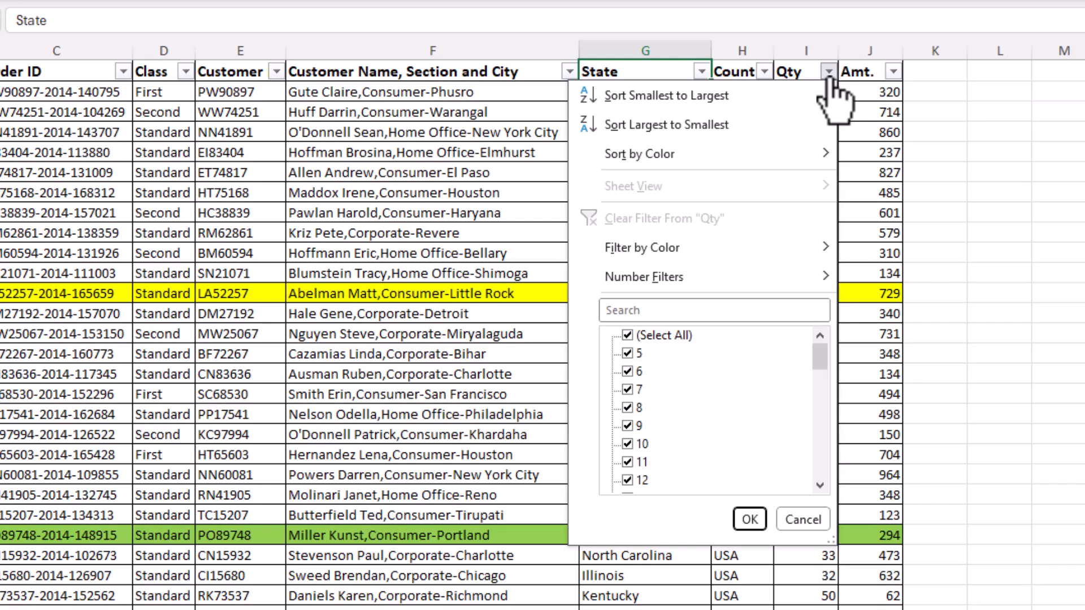
pyautogui.moveTo(664, 285)
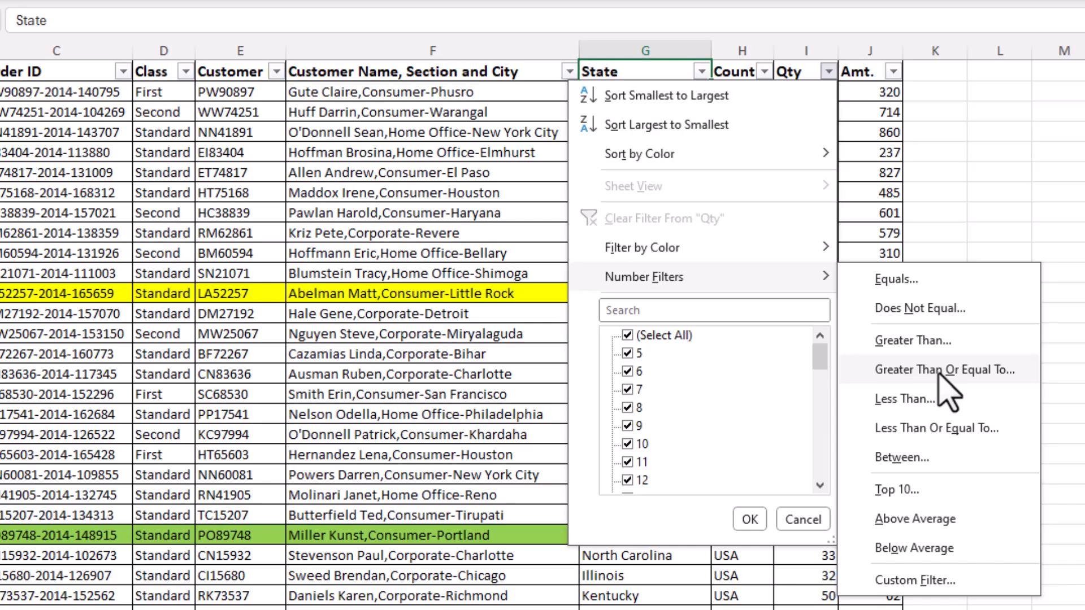
pyautogui.click(896, 492)
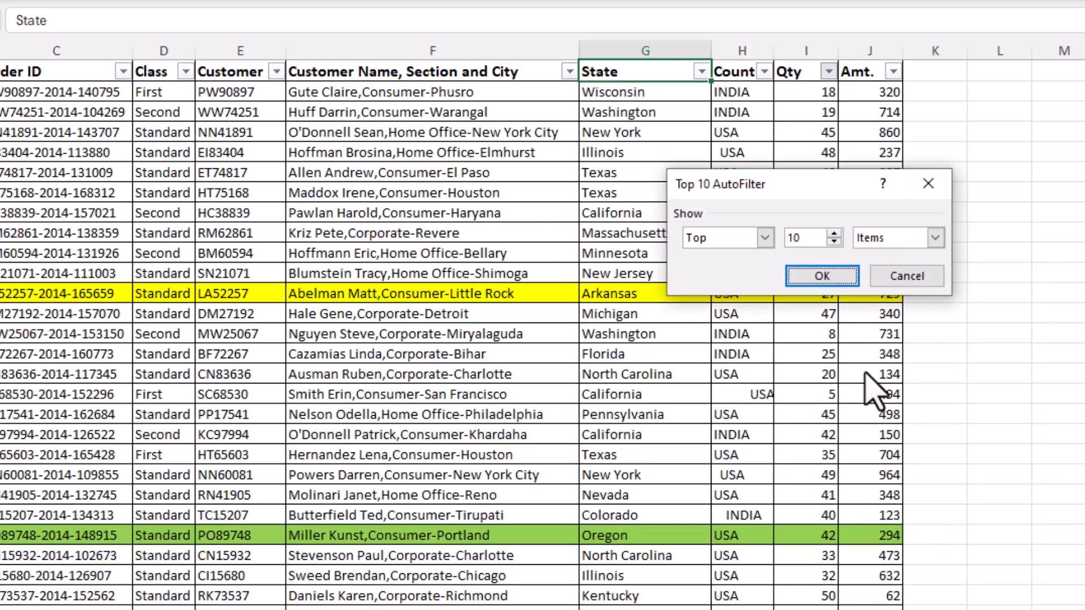
pyautogui.click(834, 241)
pyautogui.click(835, 241)
pyautogui.click(834, 241)
pyautogui.click(834, 241)
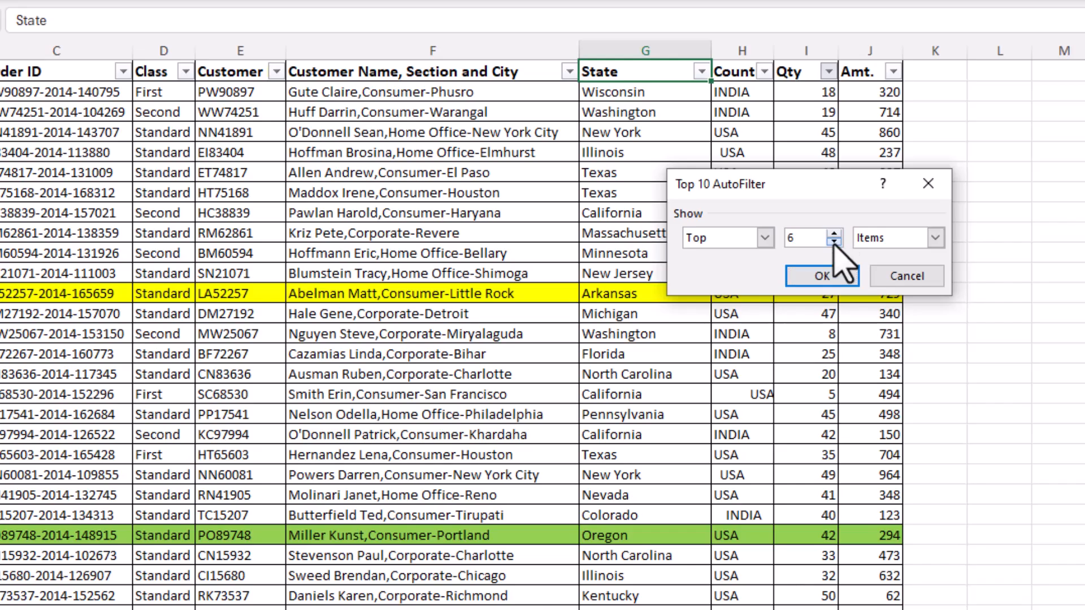
pyautogui.click(835, 242)
# Switch the Qty ranking filter to Bottom and back to Top, and apply it.
pyautogui.click(765, 238)
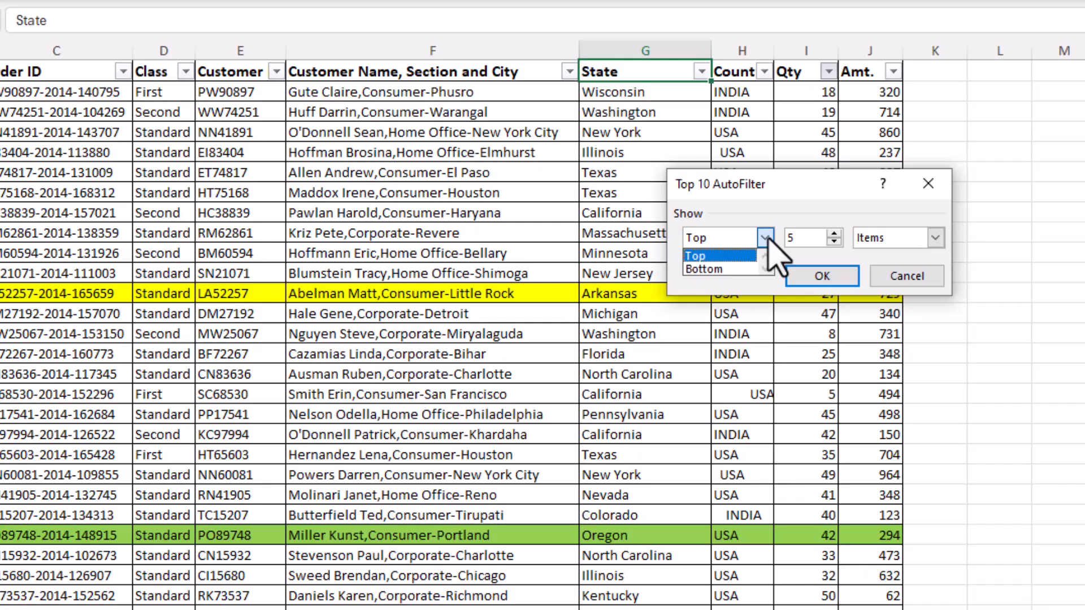
pyautogui.click(735, 270)
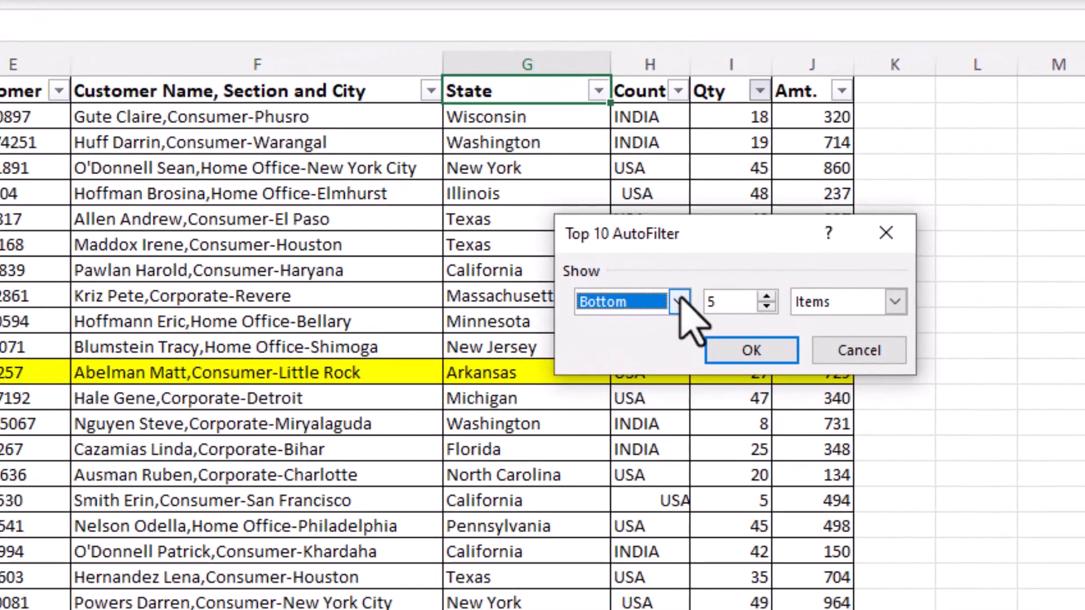
pyautogui.click(680, 299)
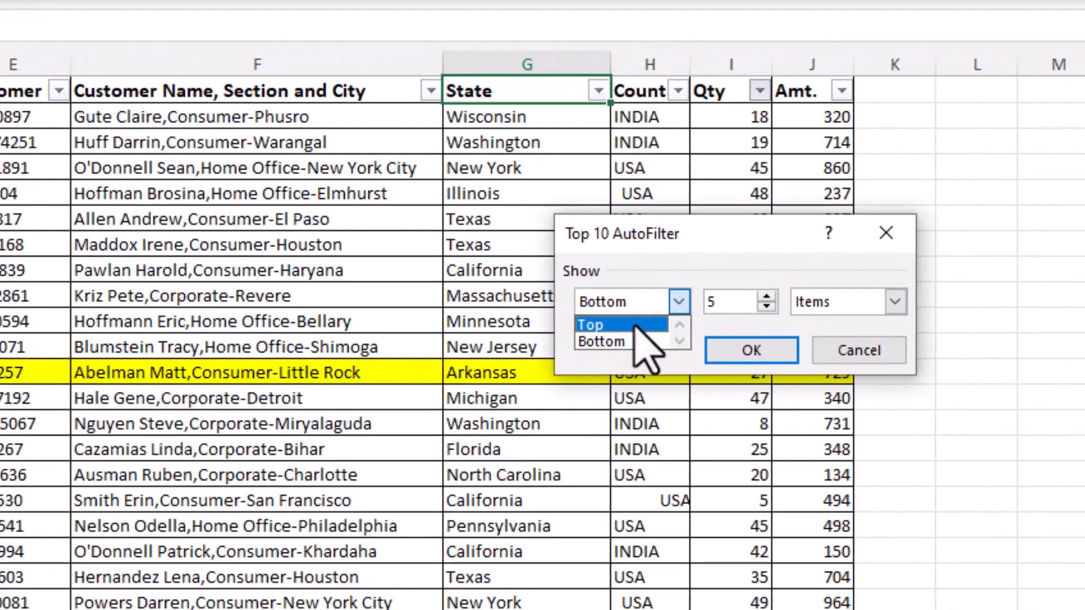
pyautogui.click(634, 324)
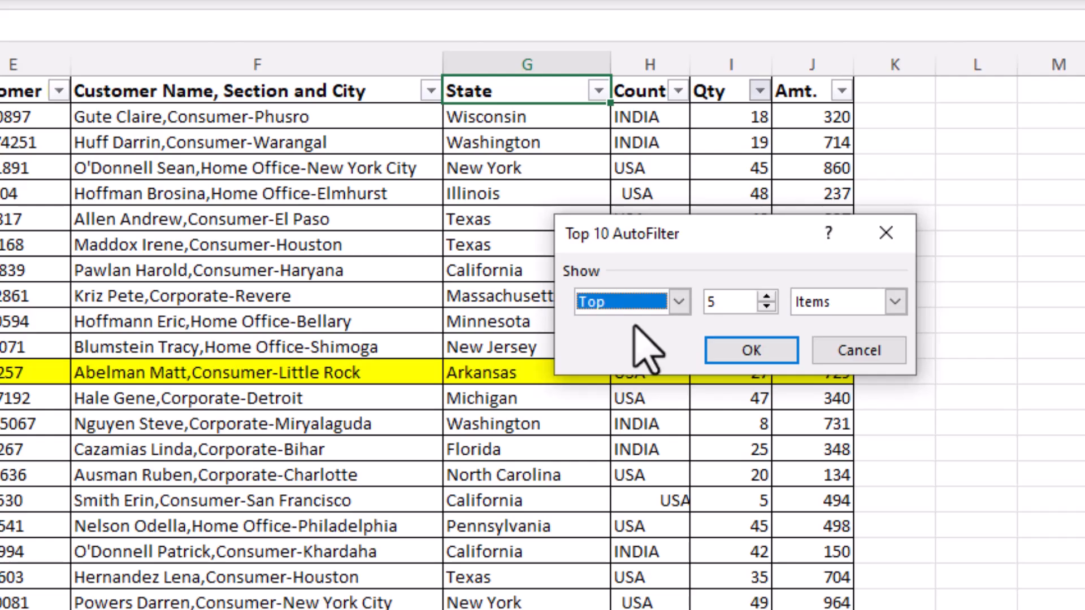
pyautogui.click(740, 349)
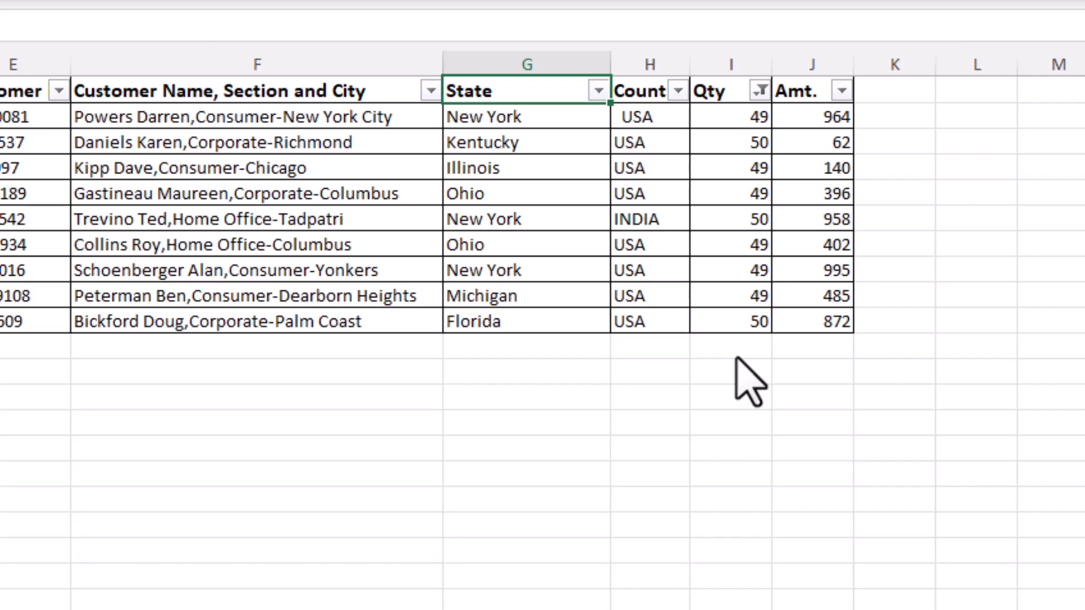
# Reopen the Qty column's Top 10 filter settings to review them beside the filtered rows, and close without changes.
pyautogui.click(759, 90)
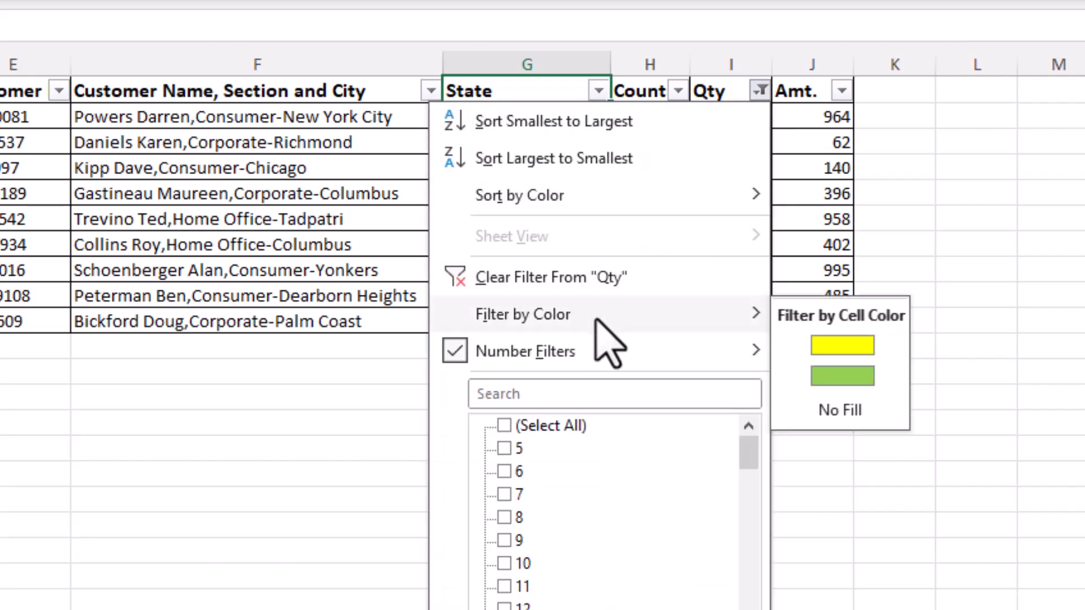
pyautogui.moveTo(659, 360)
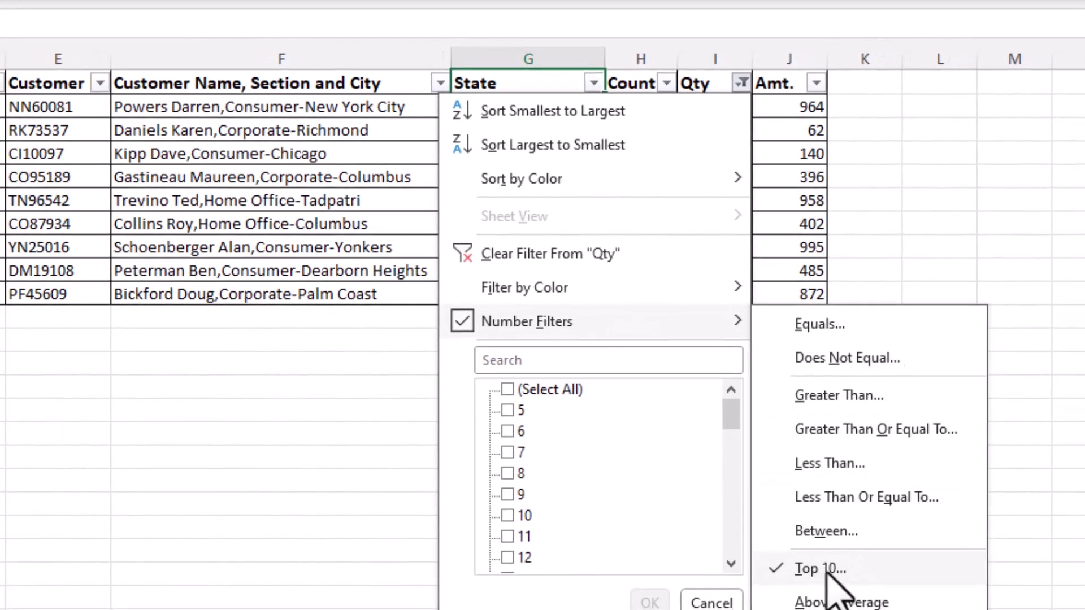
pyautogui.click(836, 581)
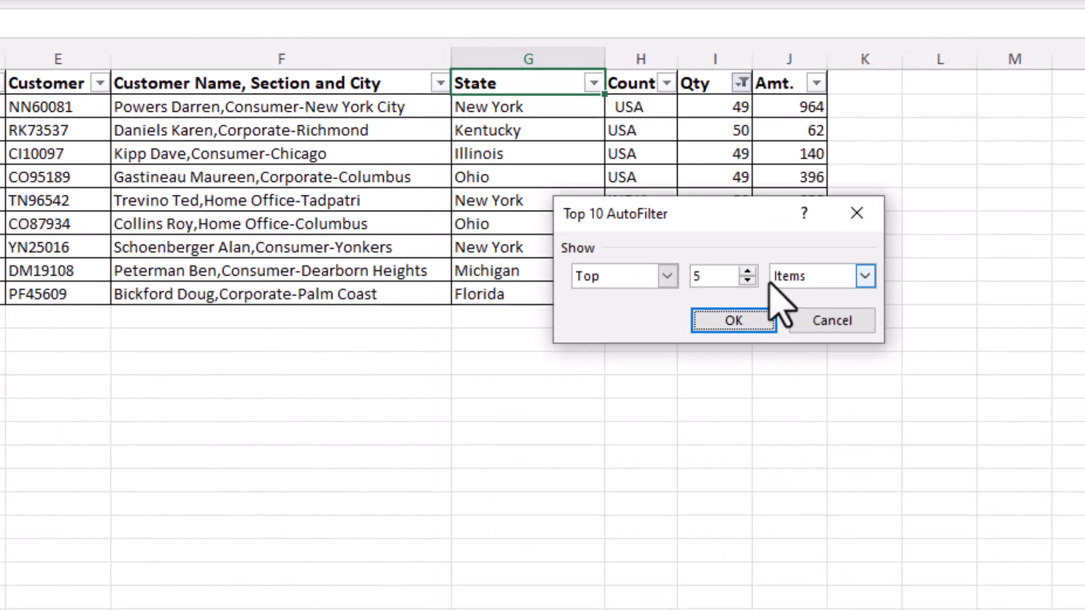
pyautogui.moveTo(728, 212); pyautogui.dragTo(726, 345)
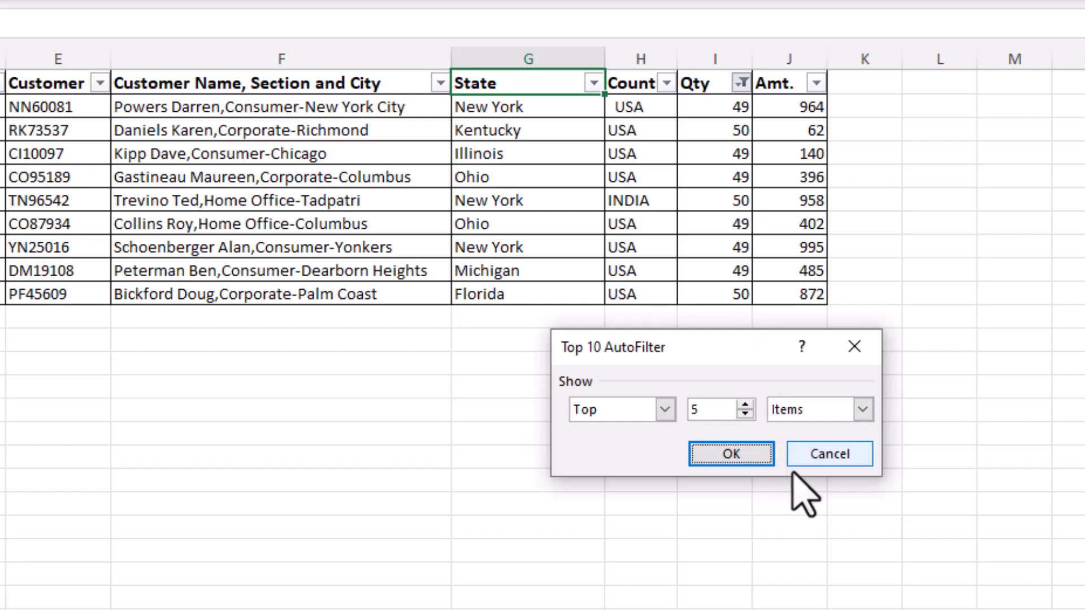
pyautogui.click(828, 455)
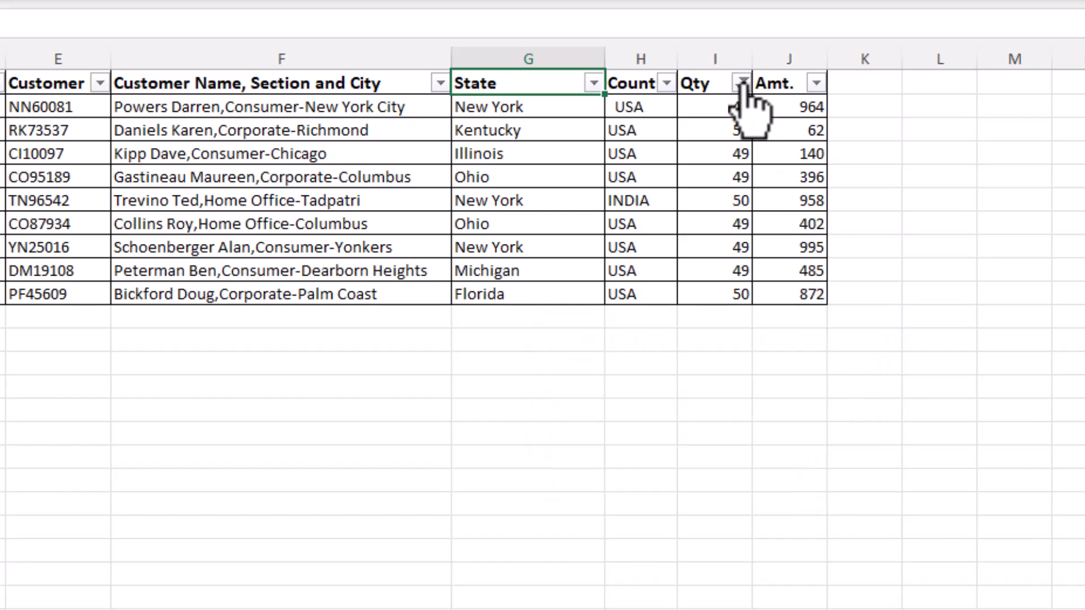
# In the filtered rows, set Qty to 51, 65, 48 and 29 in the first four, 38 in the sixth, 52 and 53 in the last two.
pyautogui.click(706, 112)
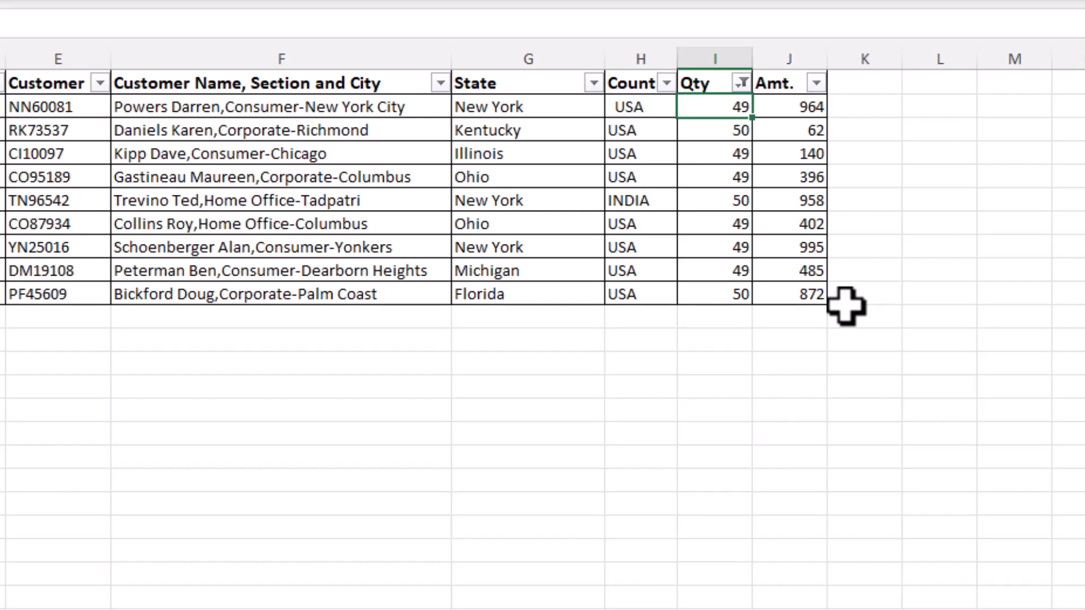
pyautogui.write('51')
pyautogui.click(747, 158)
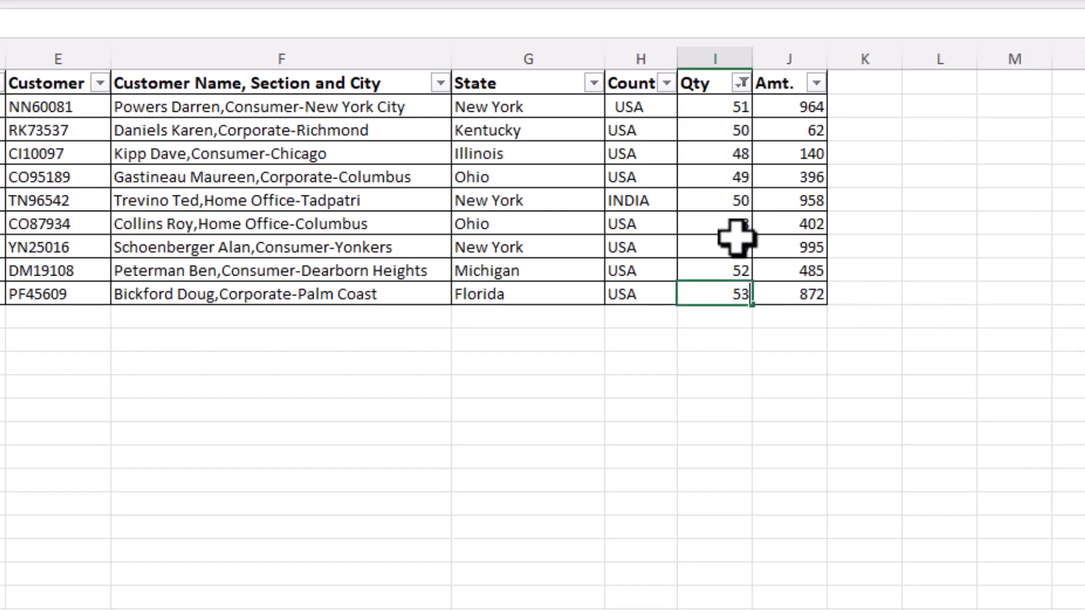
pyautogui.click(725, 178)
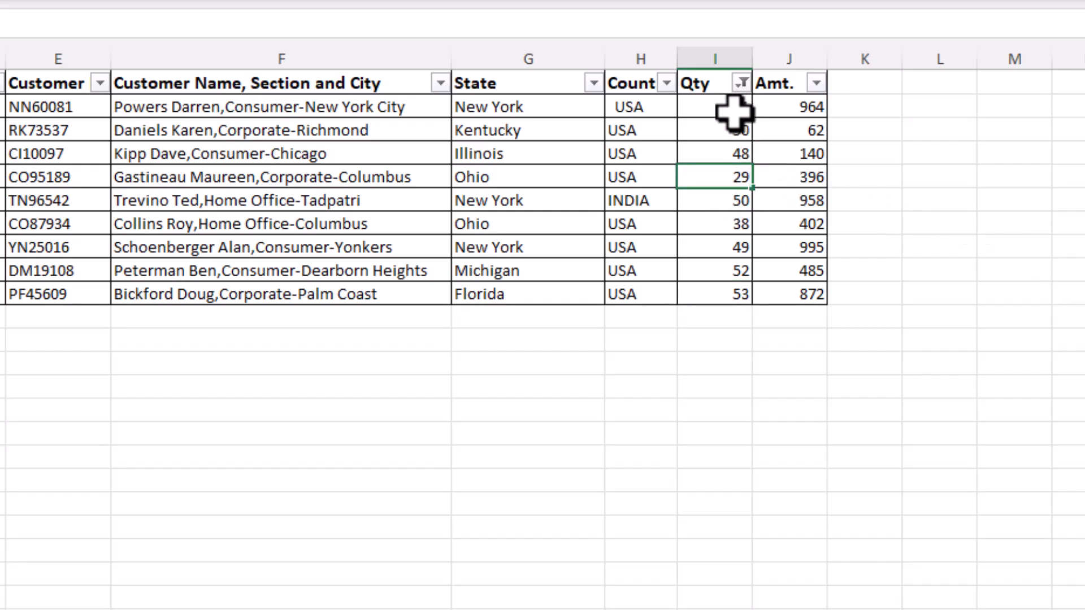
pyautogui.click(725, 270)
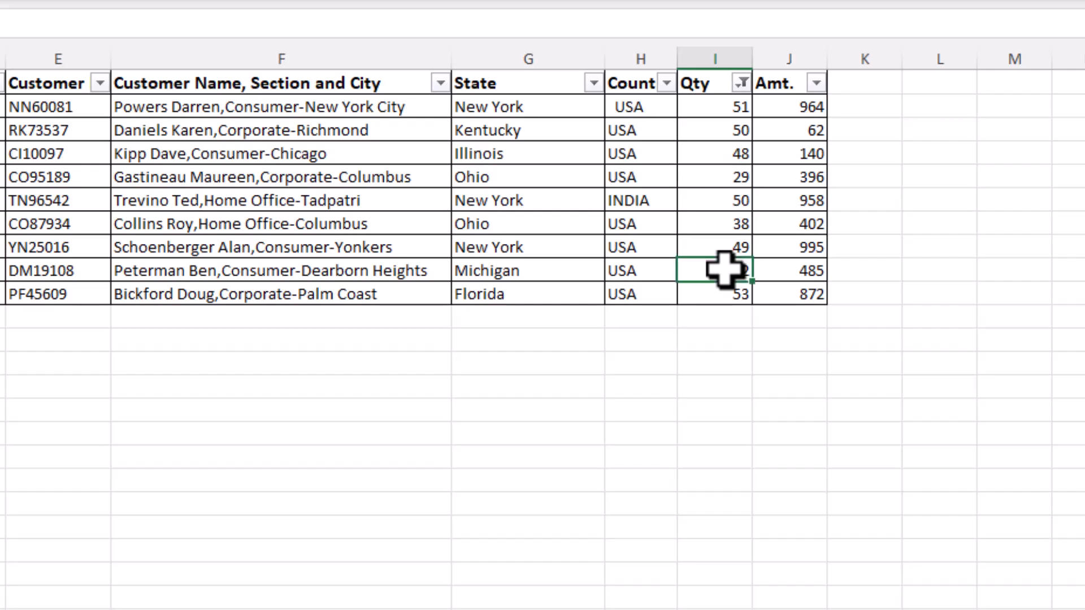
pyautogui.click(725, 132)
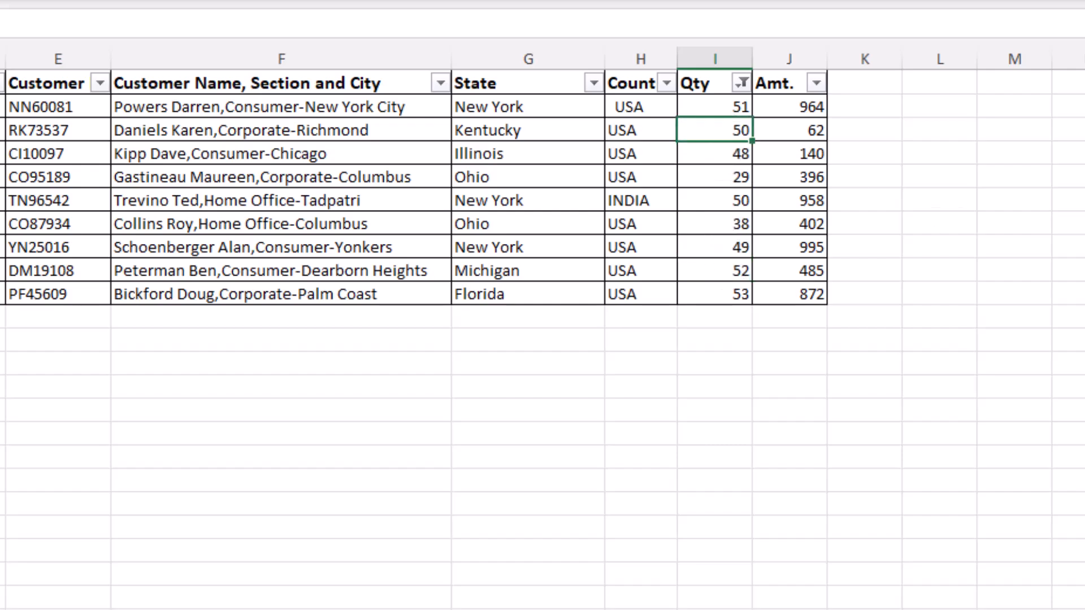
pyautogui.click(734, 220)
# Reapply the Top 10 number filter on the Qty column with the top 5 items, and check the filtered quantities.
pyautogui.click(742, 83)
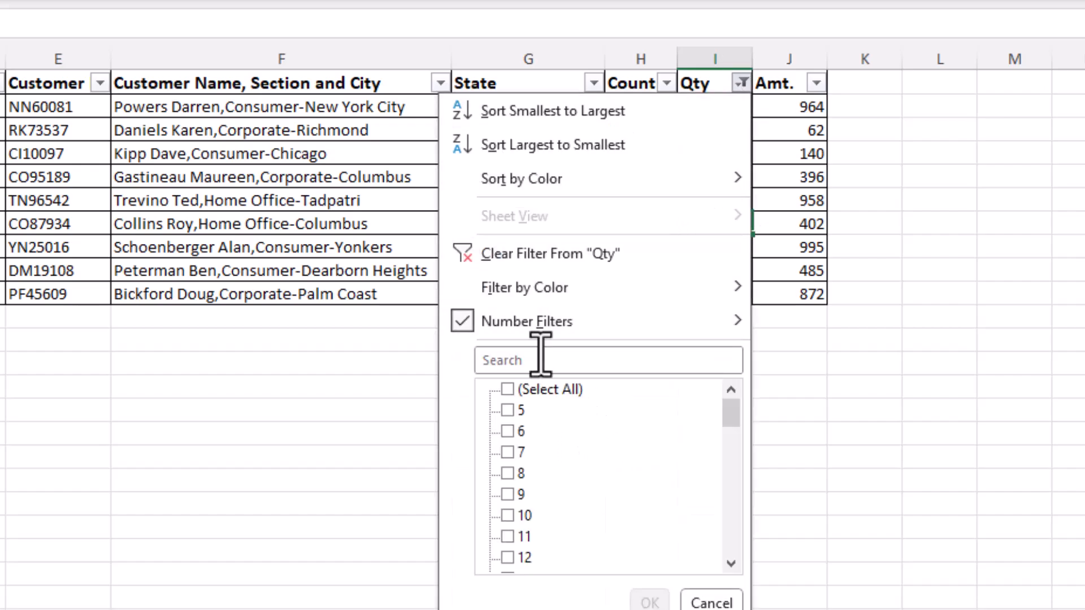
pyautogui.moveTo(719, 327)
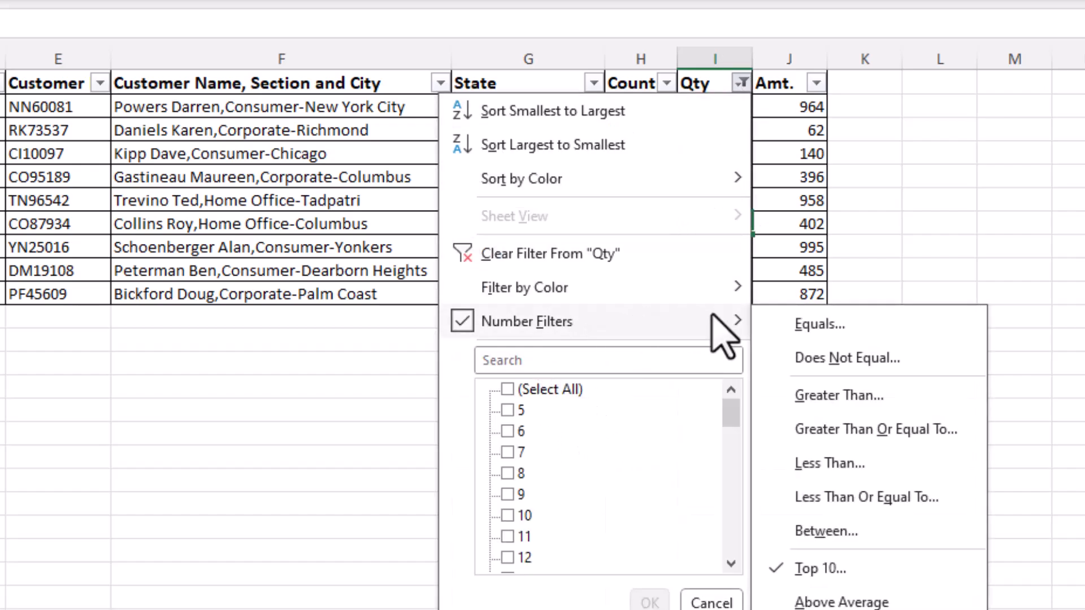
pyautogui.click(851, 569)
pyautogui.moveTo(468, 224); pyautogui.dragTo(328, 224)
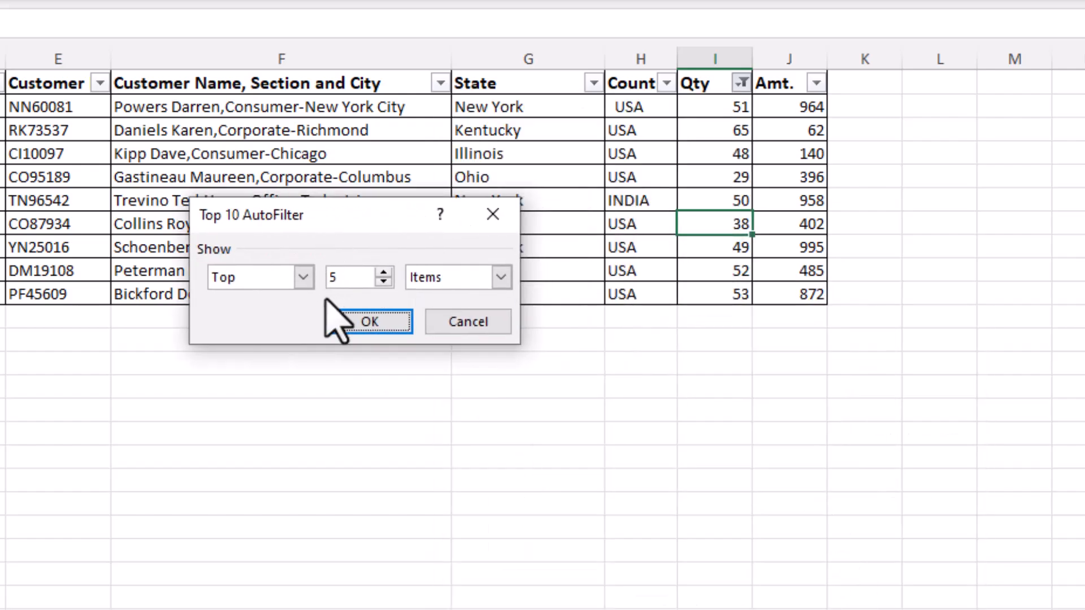
pyautogui.click(355, 324)
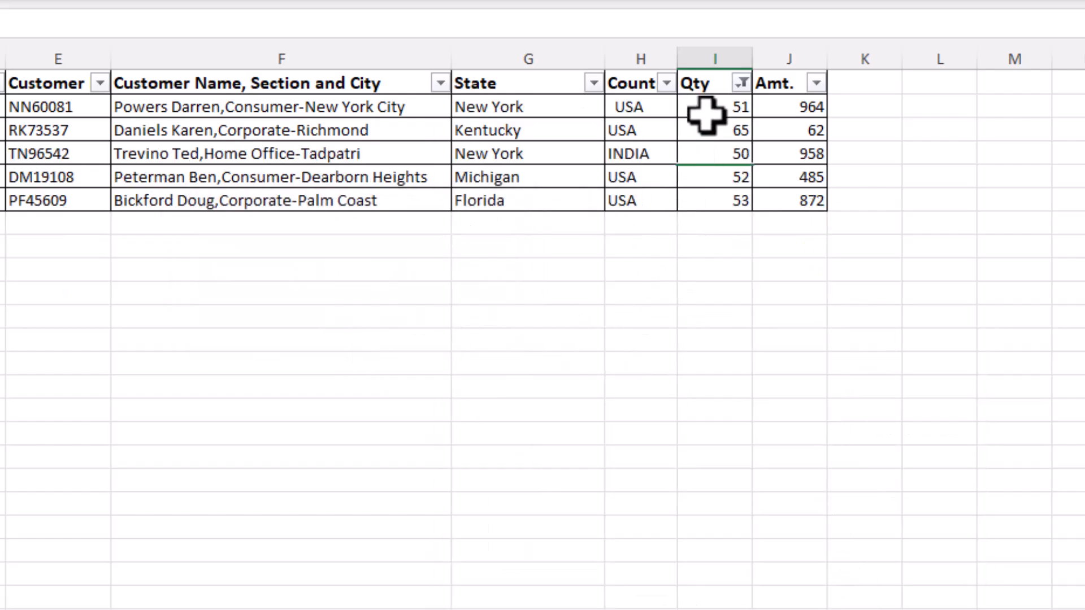
pyautogui.moveTo(705, 109); pyautogui.dragTo(705, 195)
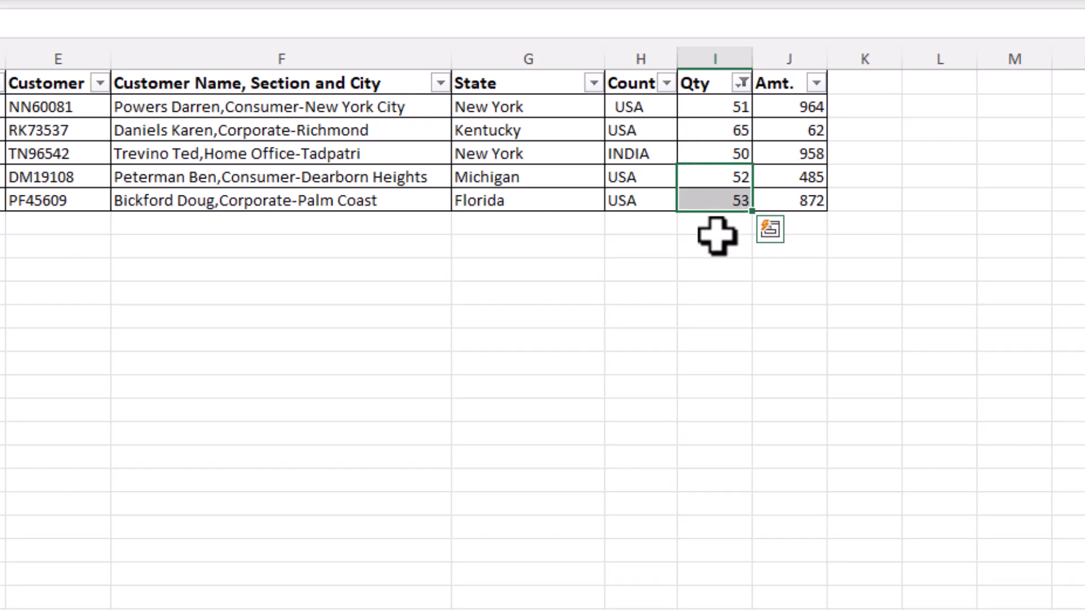
# Clear the Qty filter to restore all rows, and look through the table for rows highlighted in colour.
pyautogui.click(741, 84)
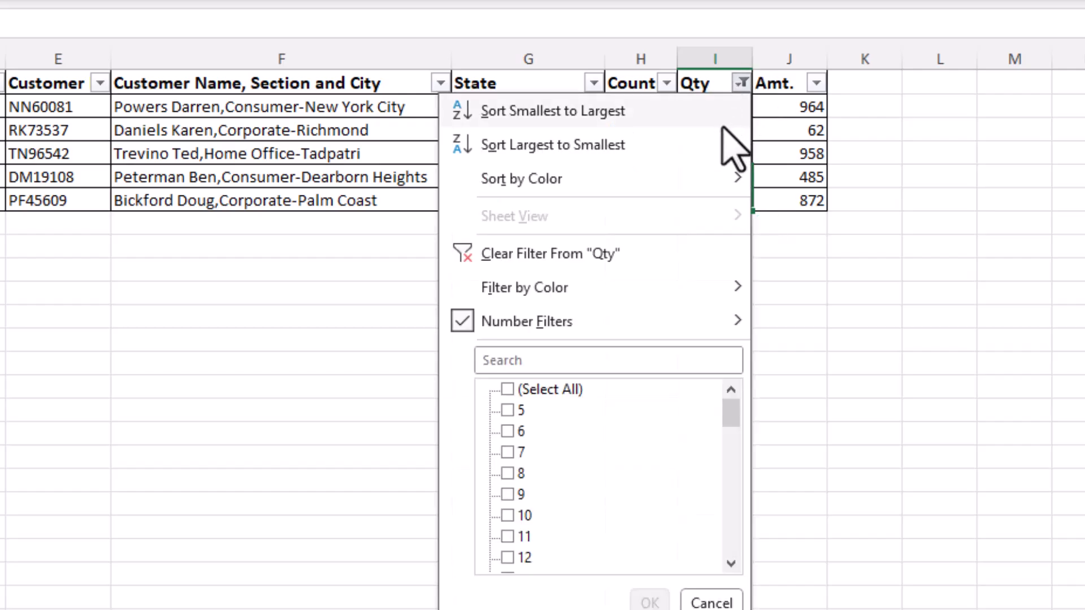
pyautogui.click(543, 254)
pyautogui.click(392, 249)
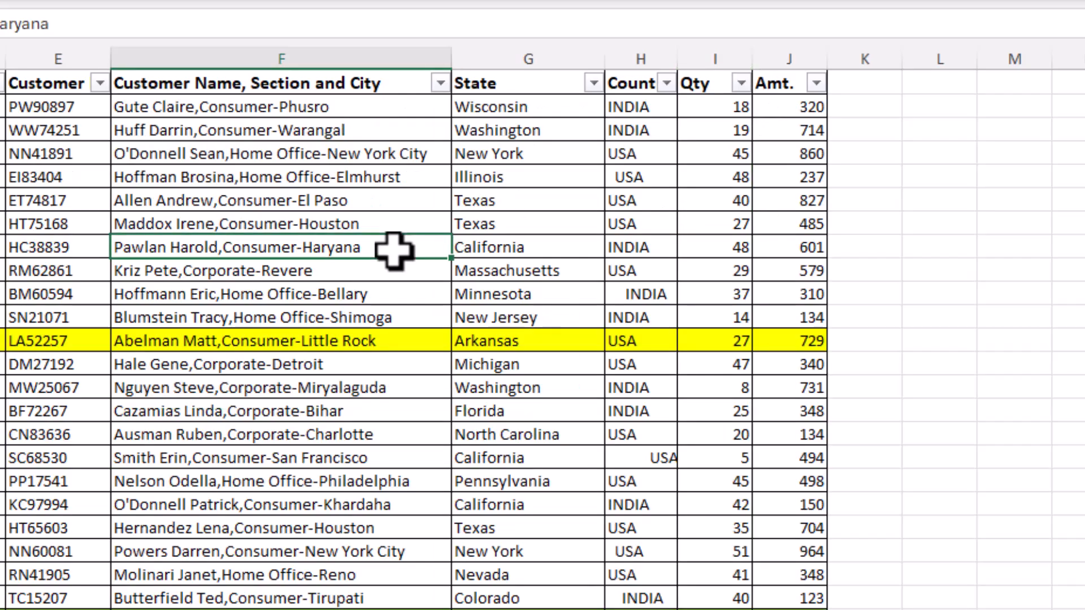
pyautogui.scroll(-15, 394, 249)
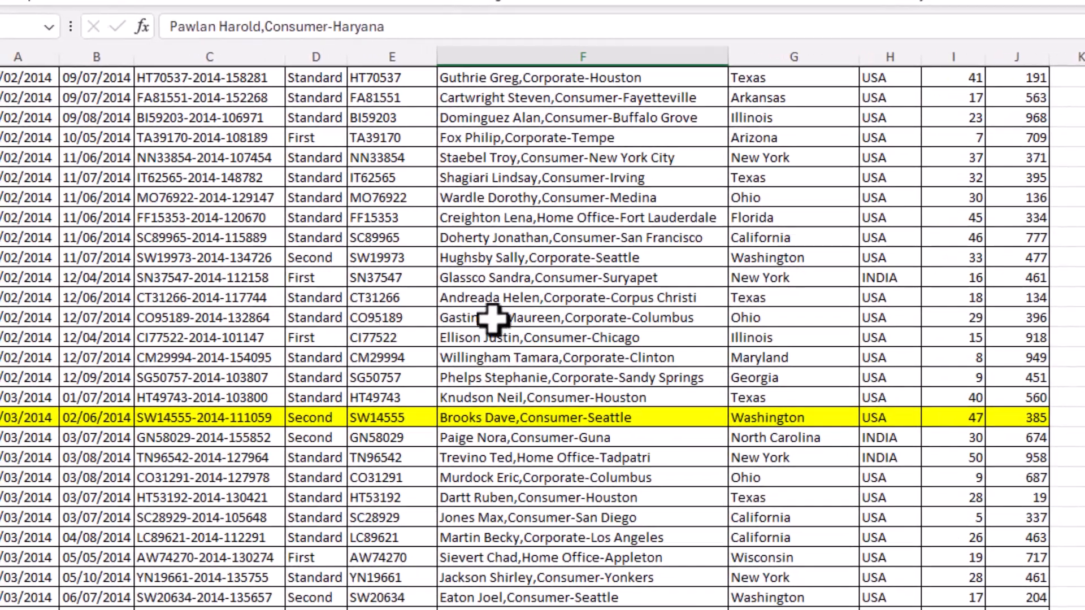
pyautogui.click(492, 318)
pyautogui.moveTo(33, 417); pyautogui.dragTo(985, 417)
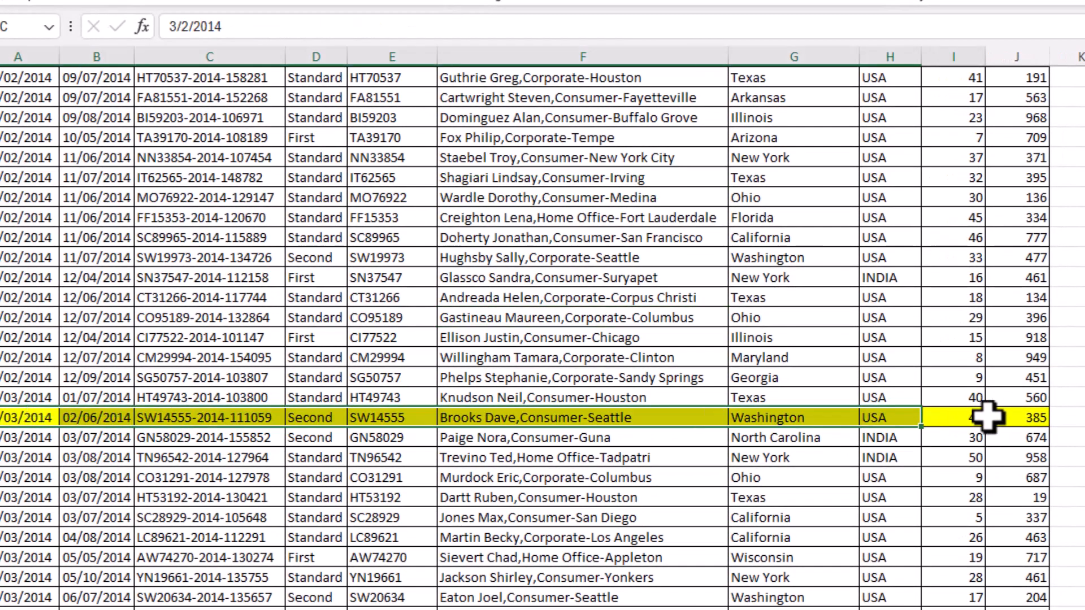
pyautogui.click(907, 272)
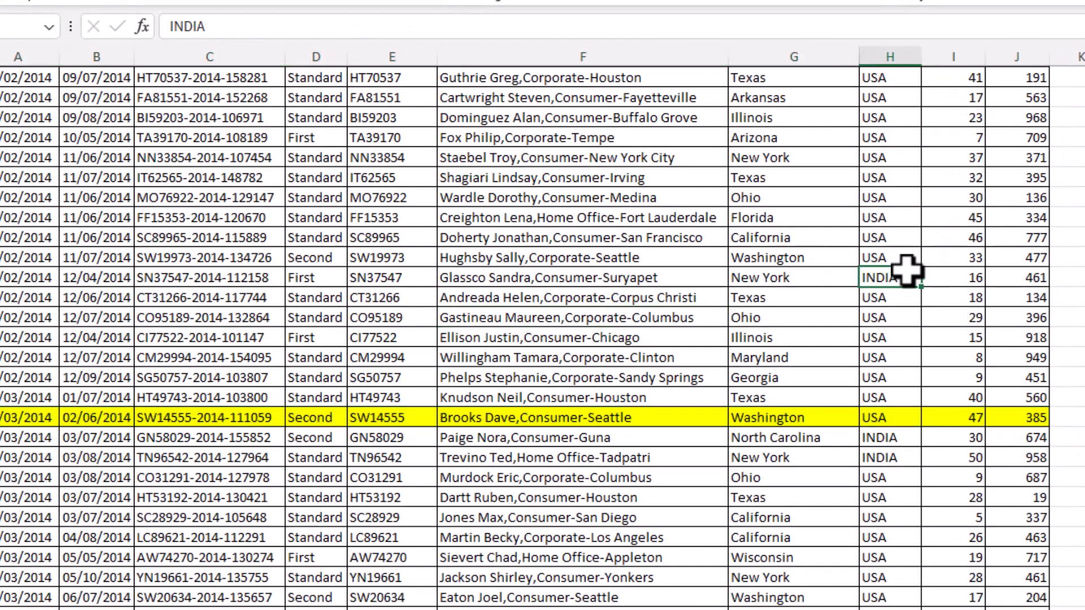
pyautogui.scroll(15, 904, 270)
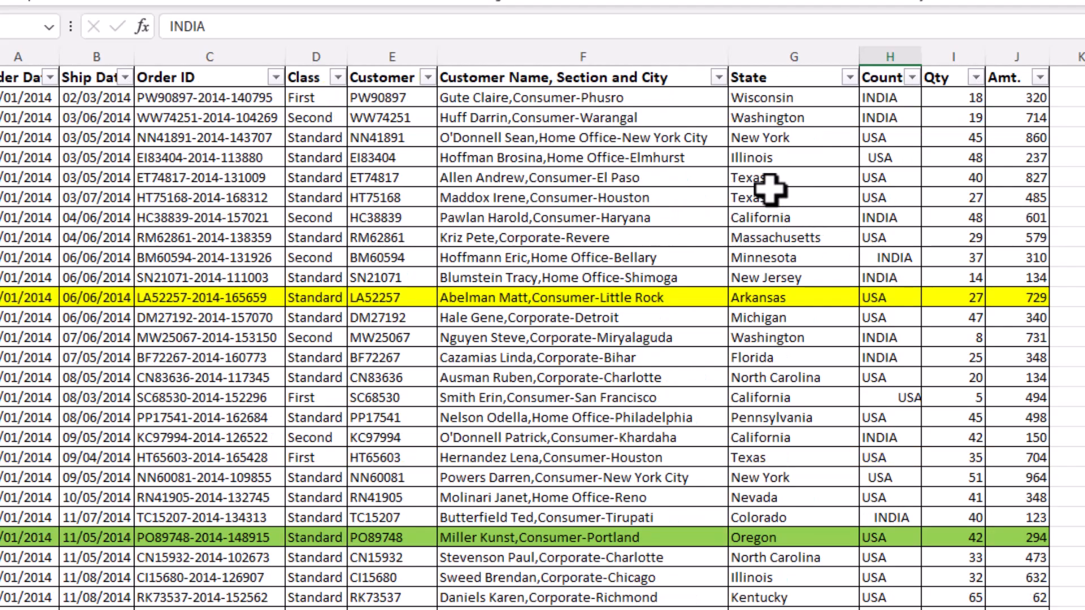
# Fill the first Texas cell in the State column with green.
pyautogui.click(770, 182)
pyautogui.click(288, 3)
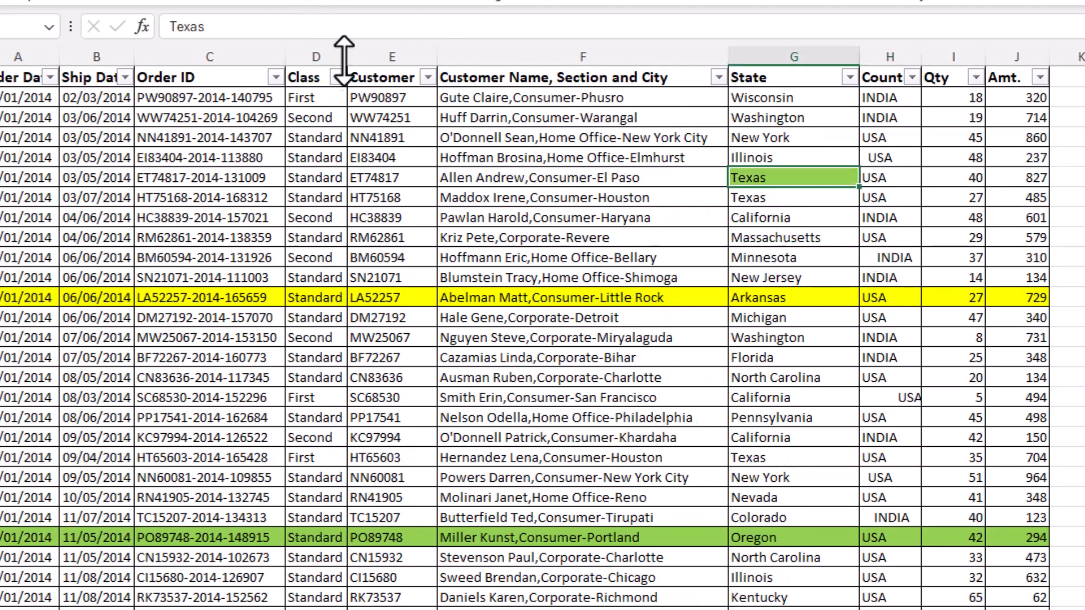
pyautogui.click(768, 377)
pyautogui.click(810, 591)
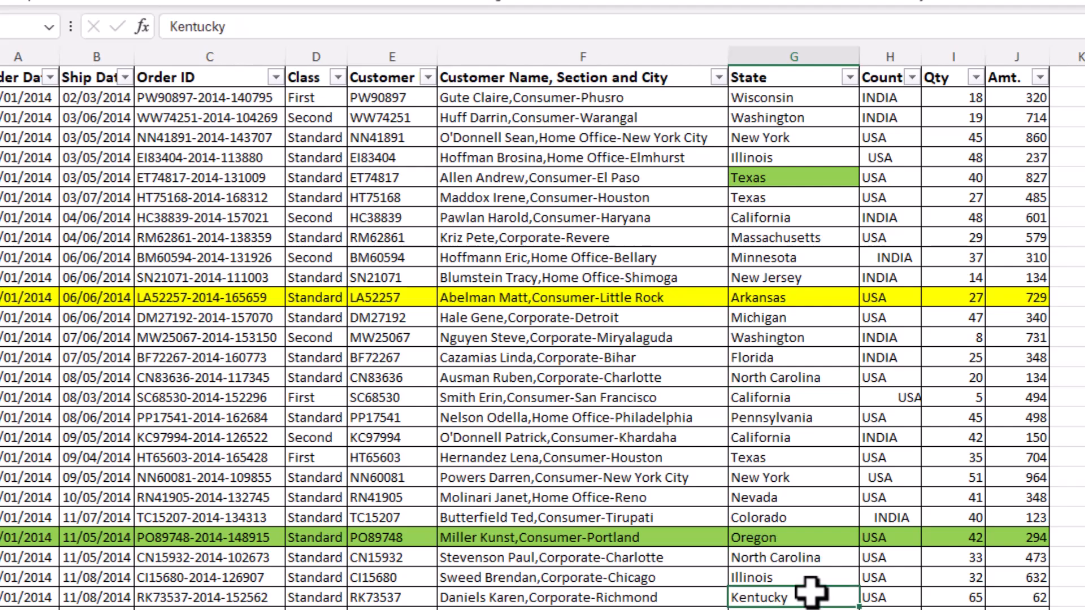
pyautogui.scroll(-5, 810, 591)
pyautogui.scroll(5, 810, 591)
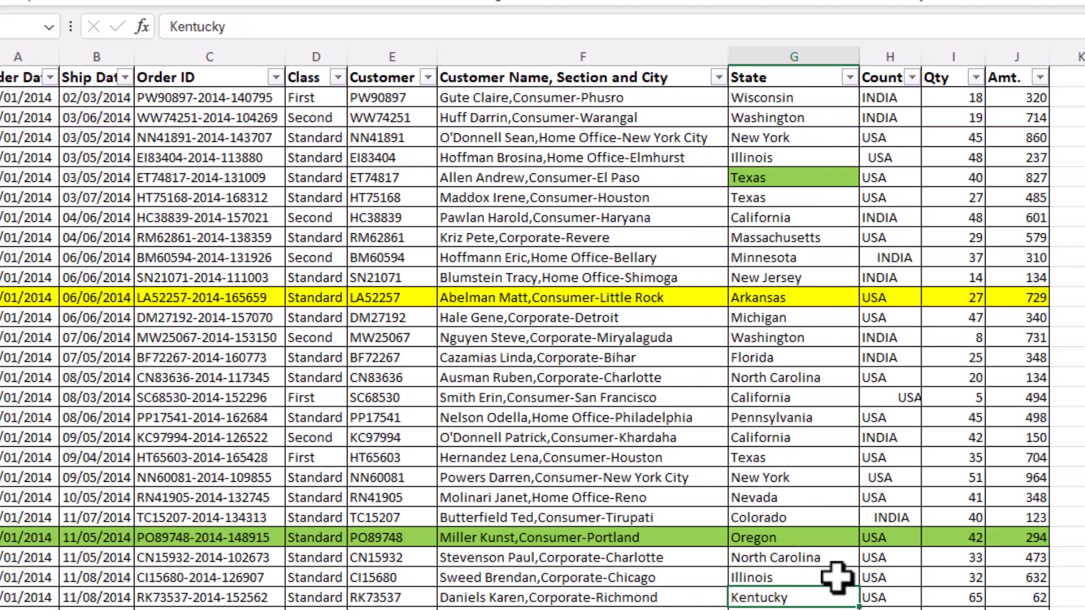
# Filter the State column by yellow cell colour, and clear the State filter to restore all rows.
pyautogui.click(849, 78)
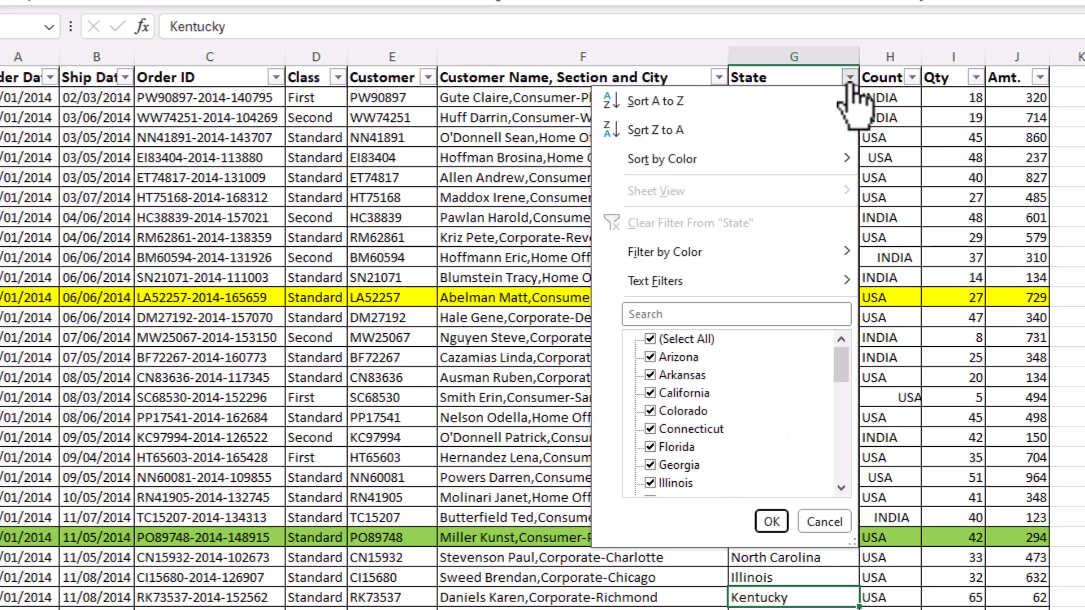
pyautogui.moveTo(703, 254)
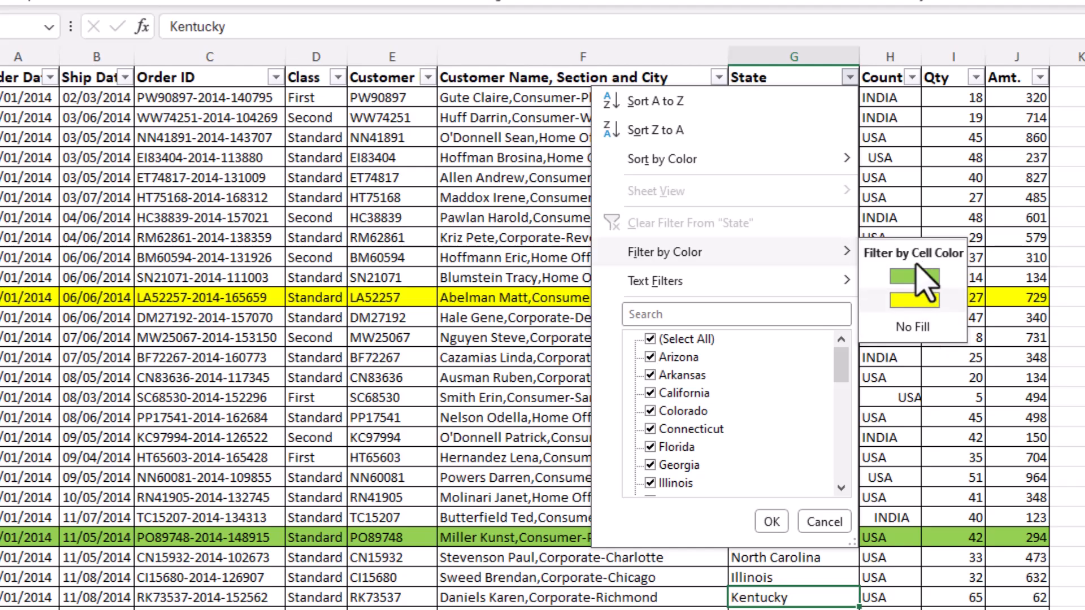
pyautogui.click(912, 301)
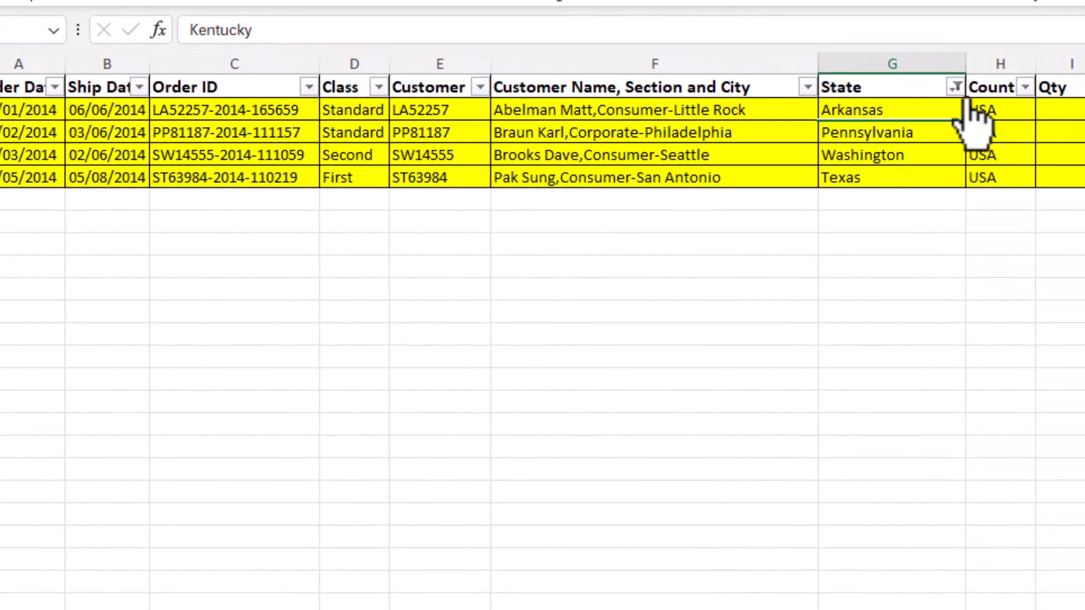
pyautogui.click(955, 88)
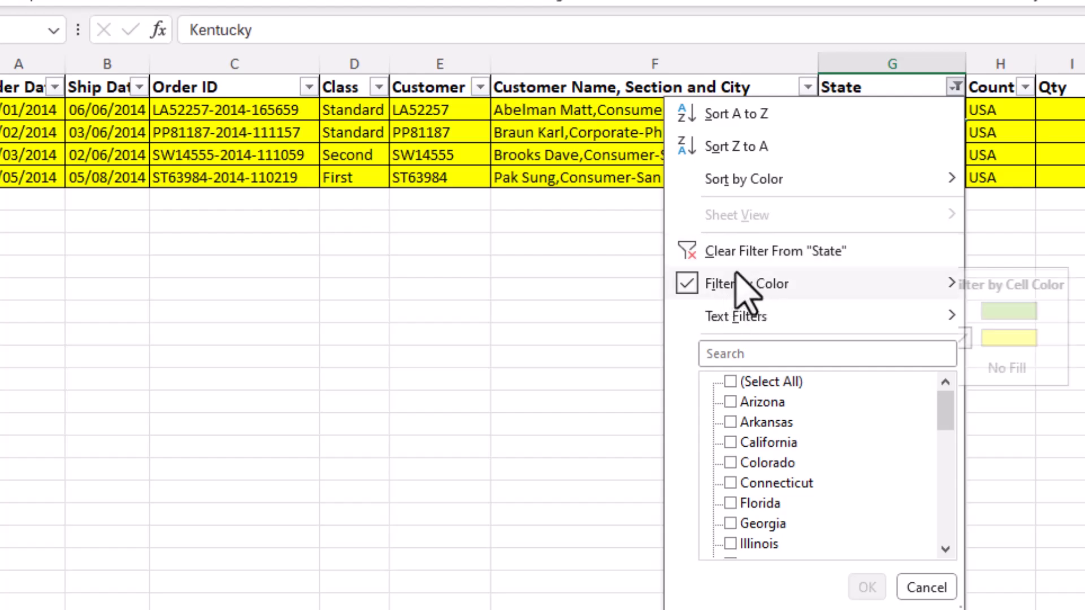
pyautogui.click(751, 253)
pyautogui.click(858, 247)
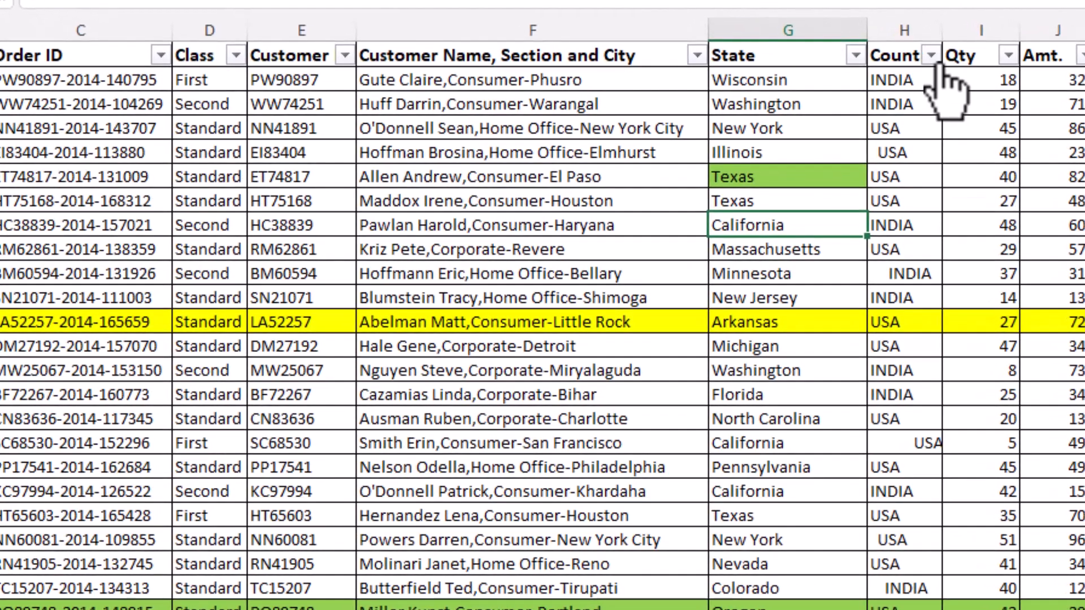
# Filter the Country column so that only USA rows remain.
pyautogui.click(930, 56)
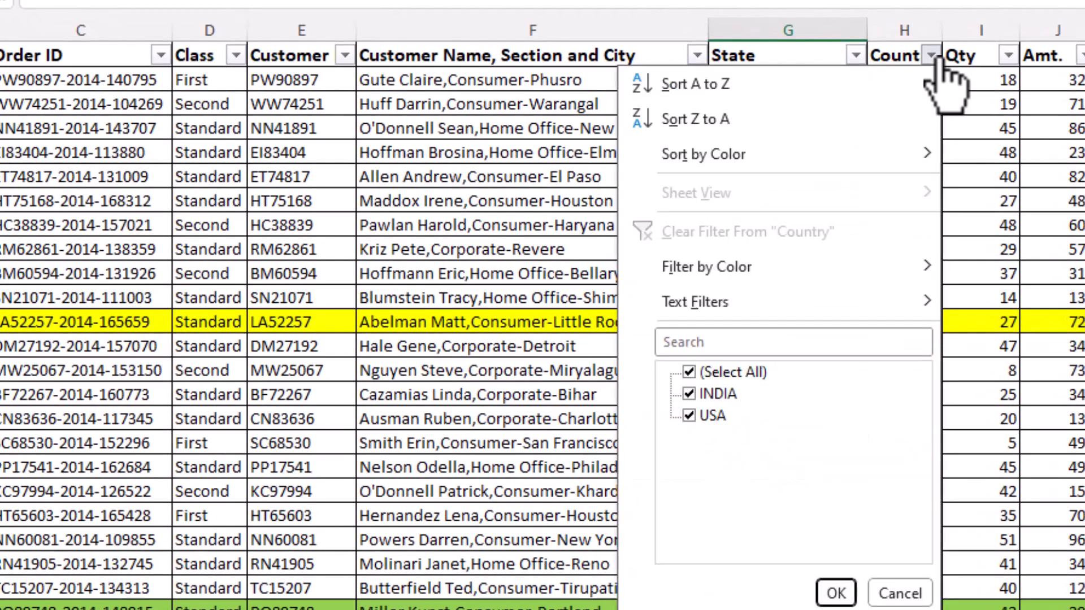
pyautogui.click(690, 372)
pyautogui.click(689, 416)
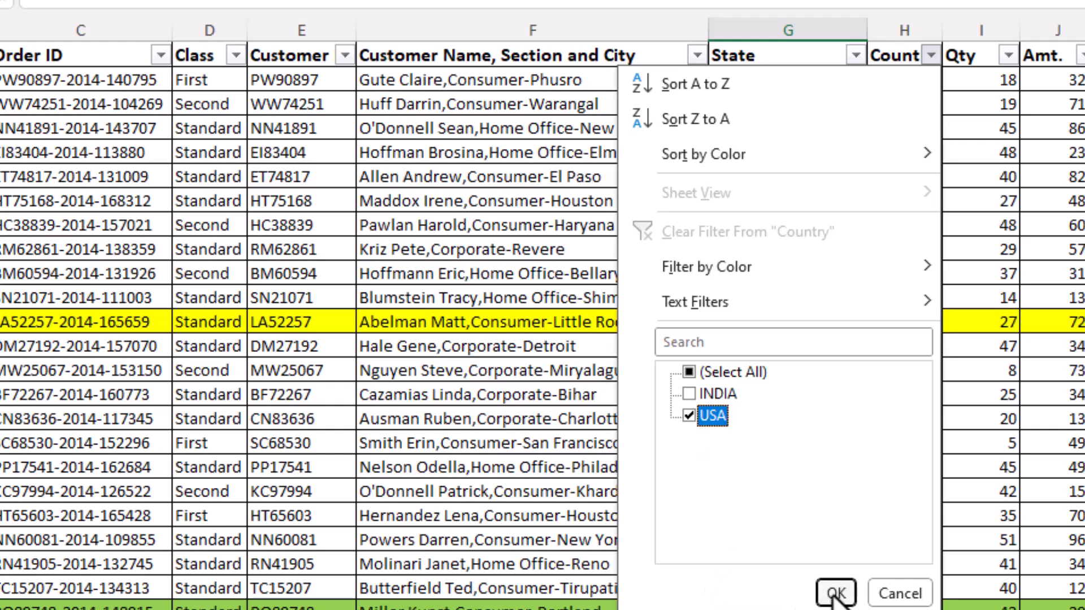
pyautogui.click(835, 593)
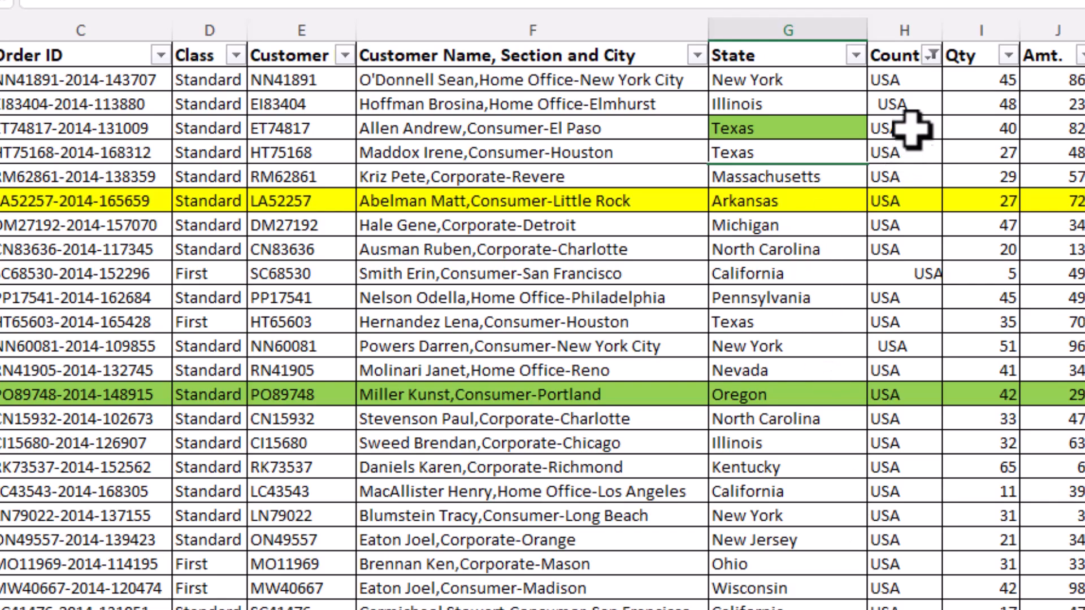
pyautogui.click(856, 55)
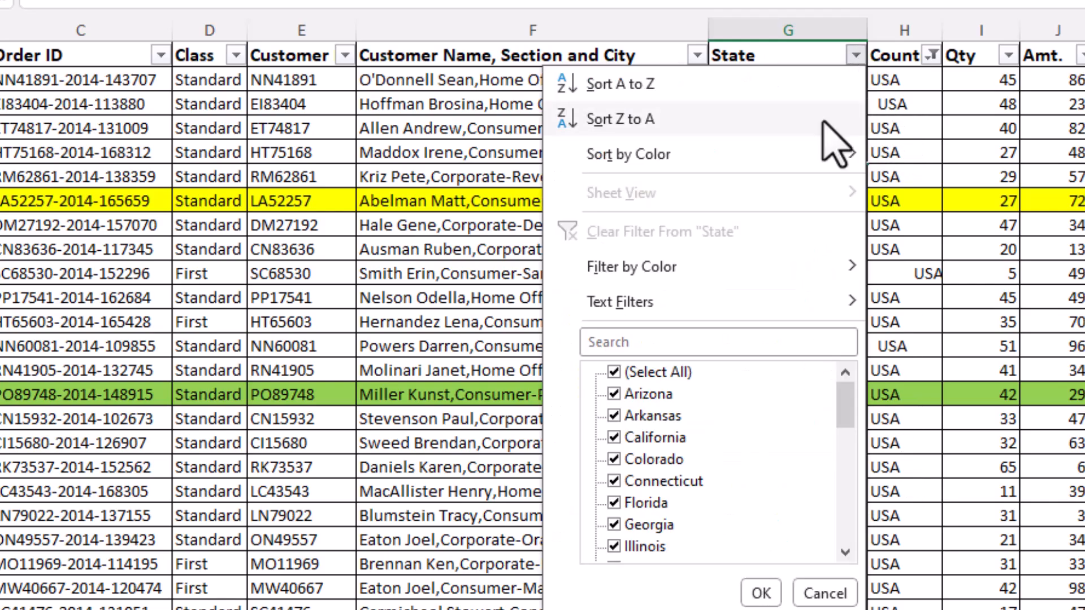
pyautogui.moveTo(618, 320)
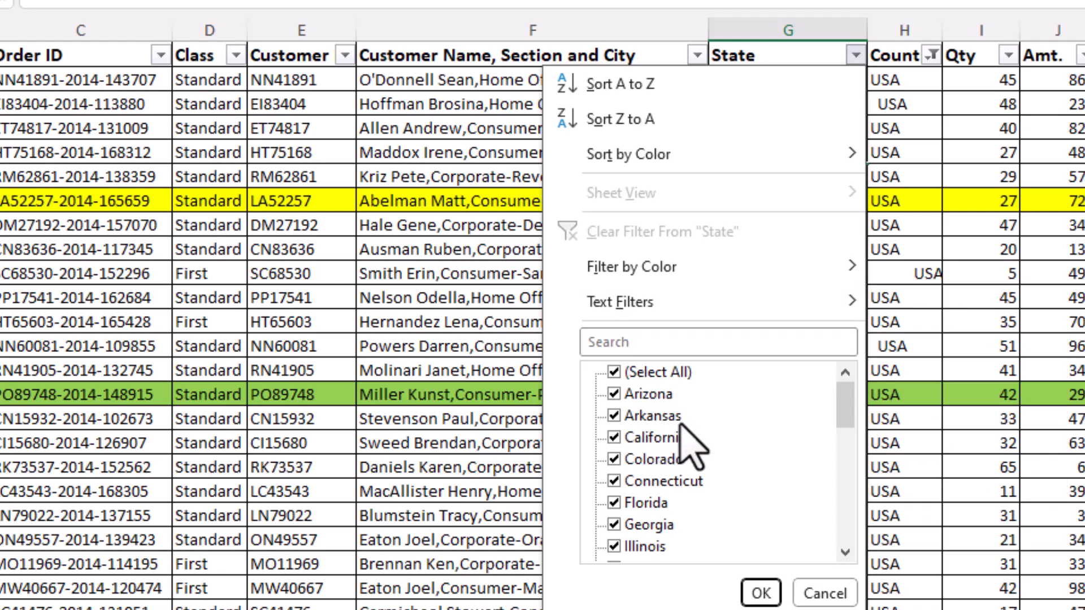
pyautogui.click(826, 594)
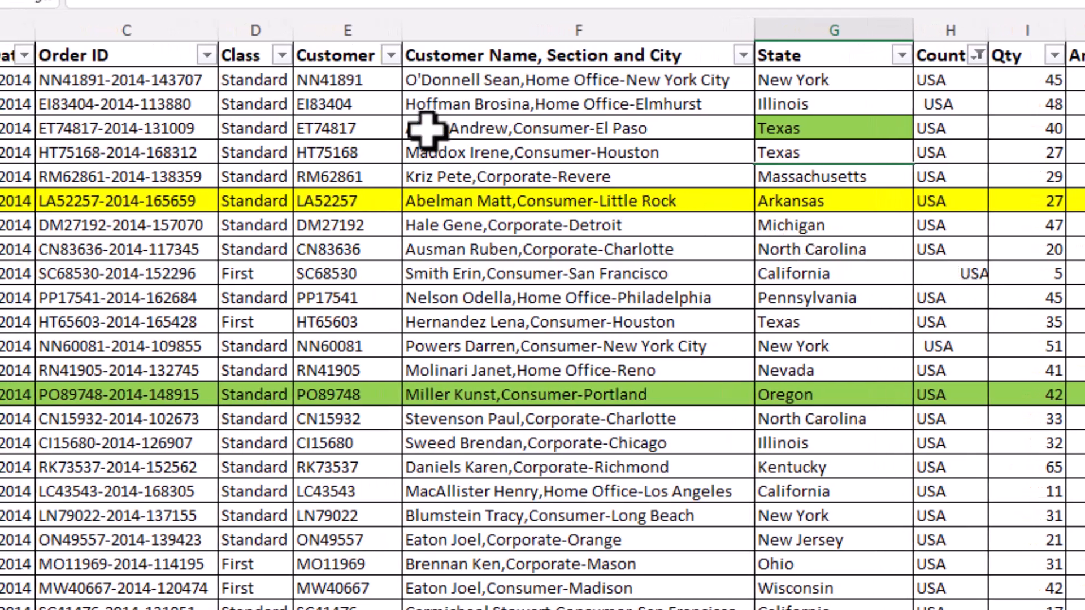
# Filter the Class column to Standard on top of the Country filter, and look through the filtered rows.
pyautogui.click(282, 55)
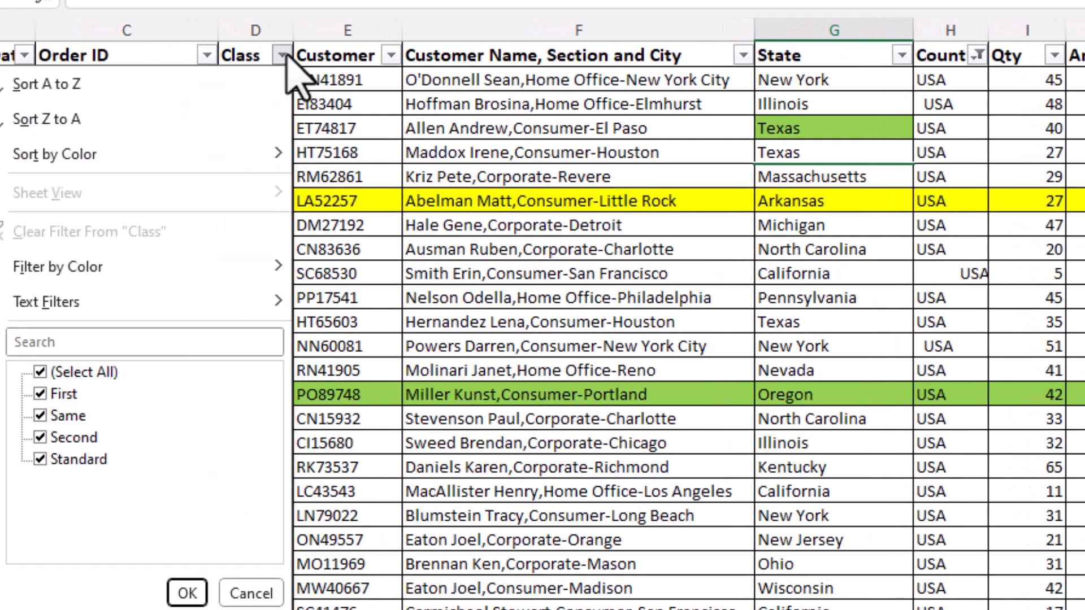
pyautogui.click(40, 372)
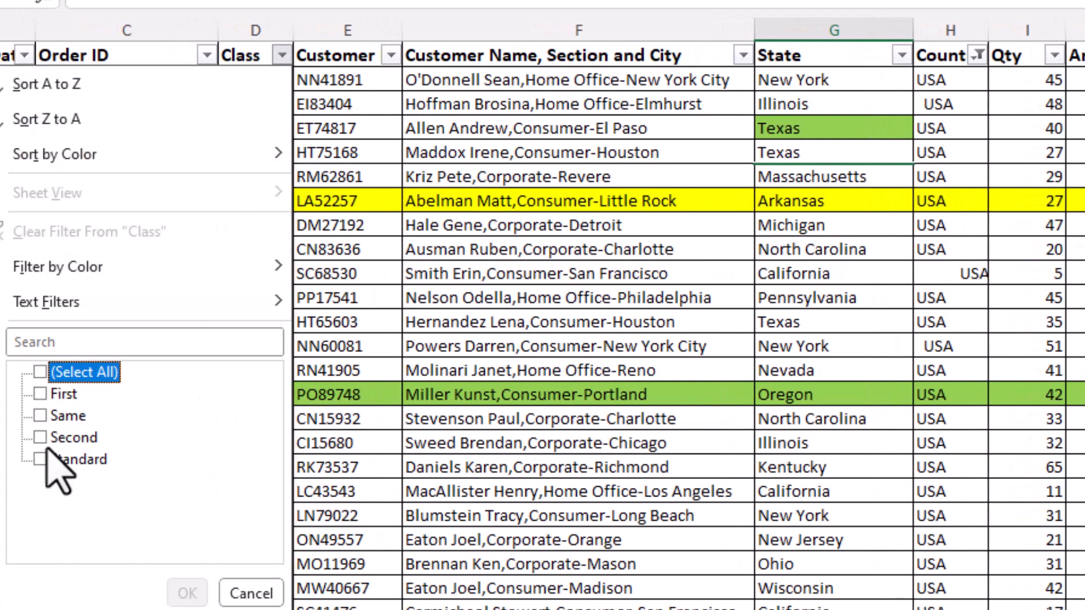
pyautogui.click(39, 459)
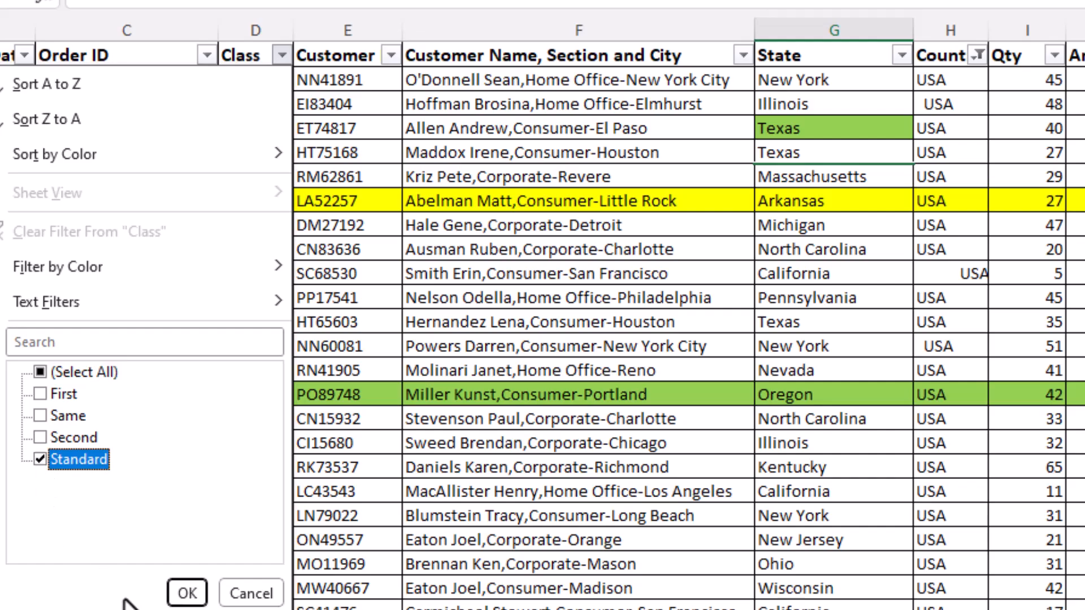
pyautogui.click(186, 593)
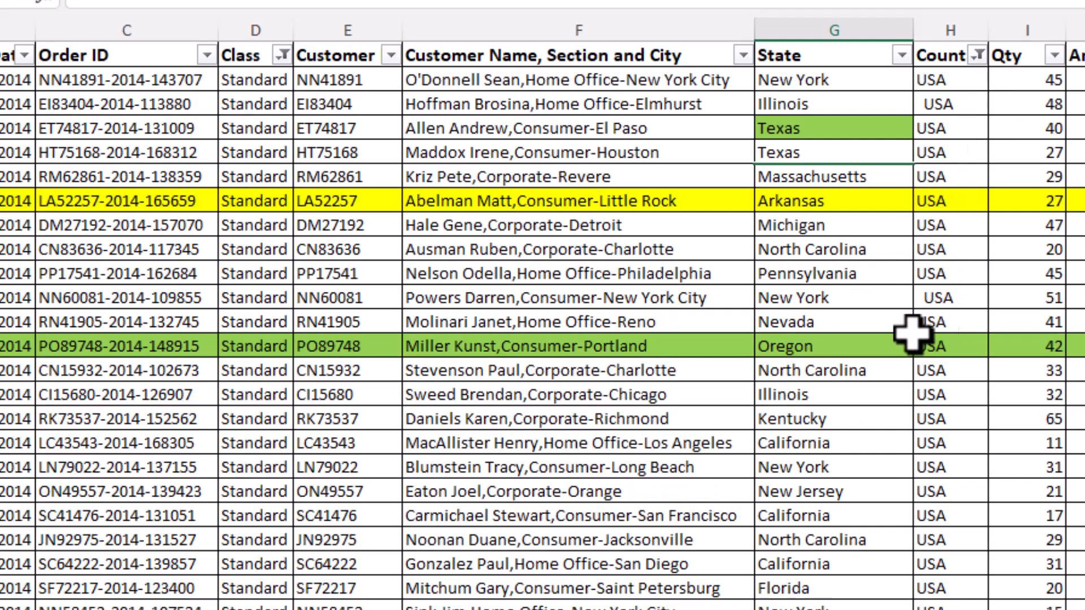
pyautogui.scroll(-6, 273, 211)
pyautogui.scroll(-12, 270, 373)
pyautogui.scroll(9, 269, 395)
pyautogui.scroll(9, 268, 396)
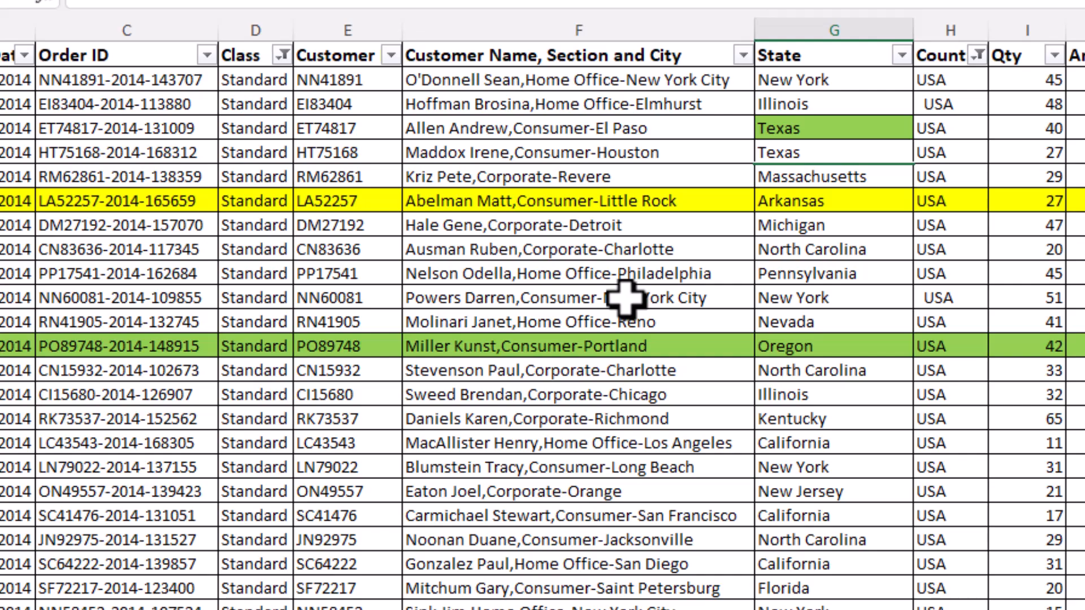
# Clear the Class filter and the Country filter by reselecting all values, restoring all order rows.
pyautogui.click(281, 55)
pyautogui.click(39, 371)
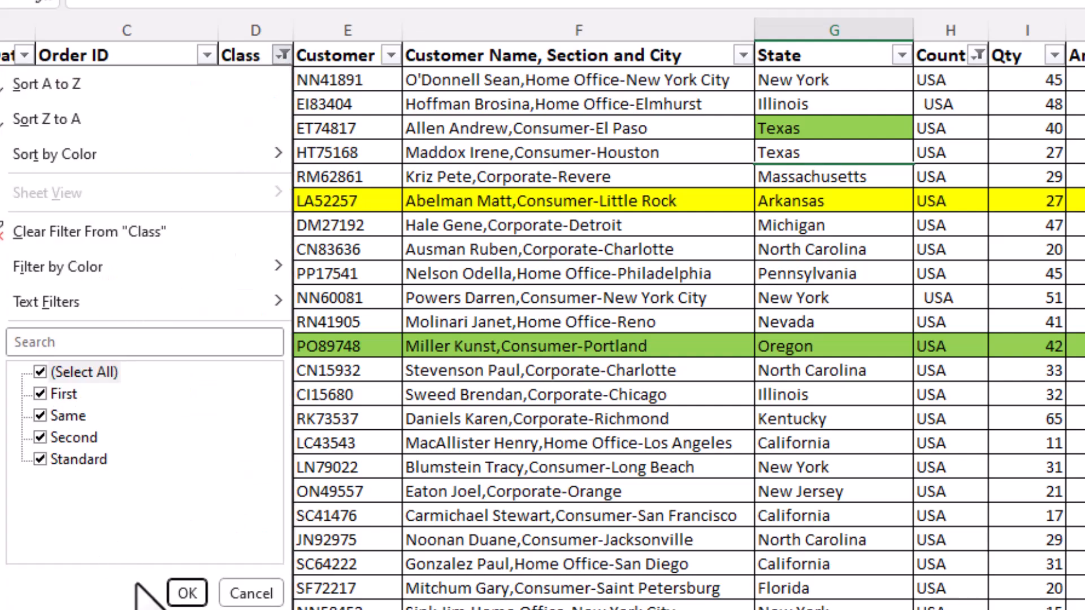
pyautogui.click(184, 598)
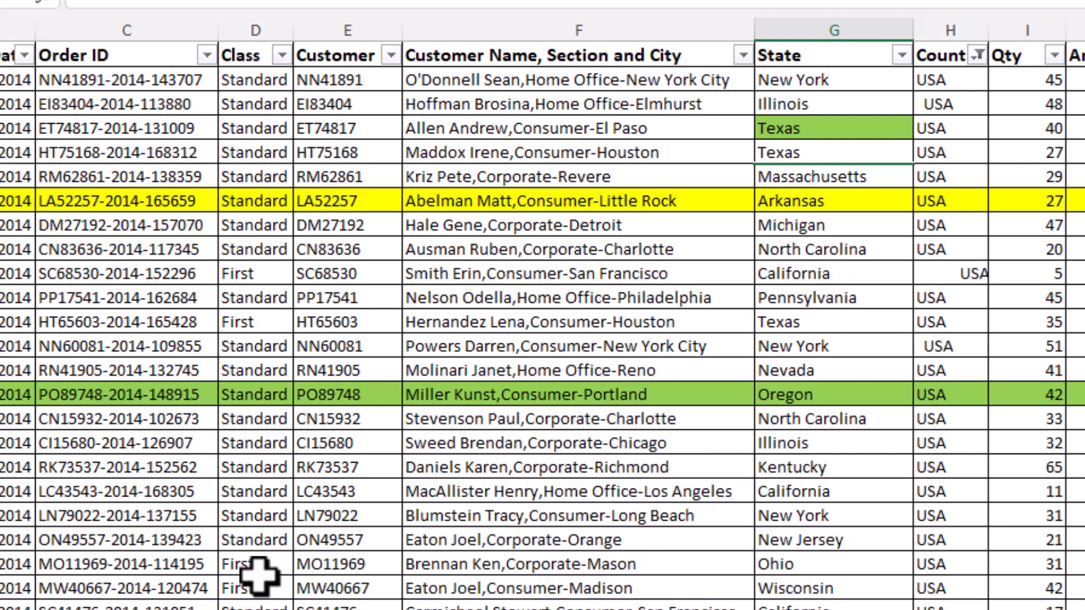
pyautogui.click(977, 55)
pyautogui.click(745, 373)
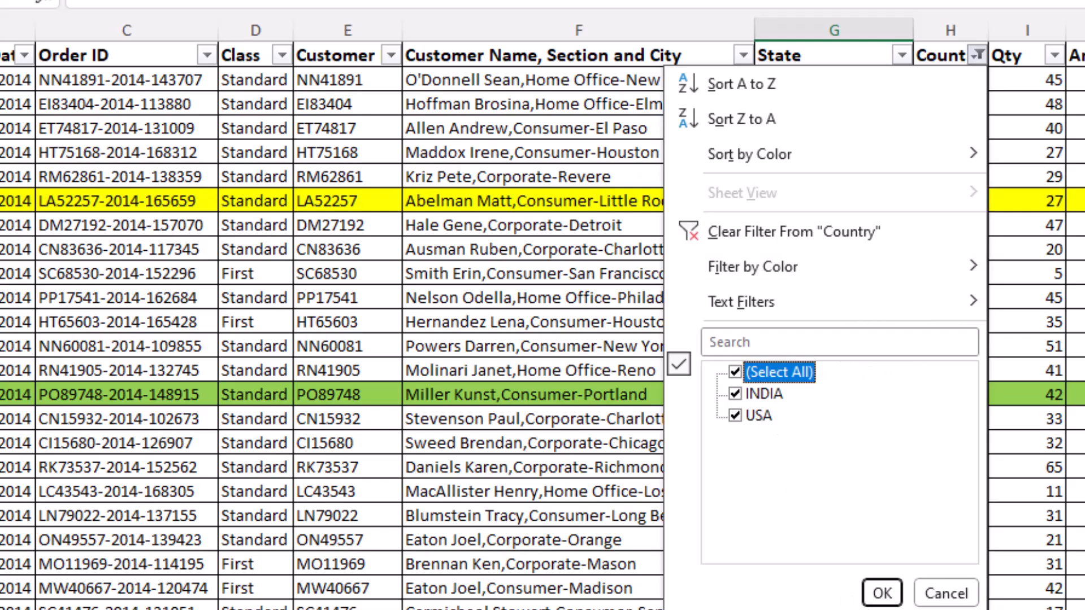
pyautogui.click(882, 594)
pyautogui.click(898, 263)
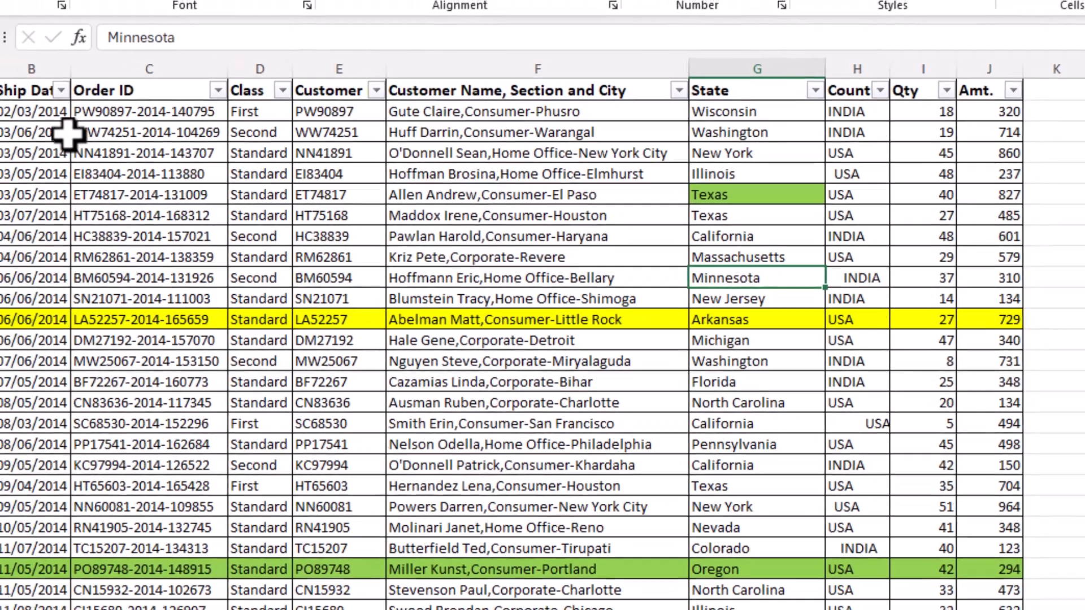
pyautogui.moveTo(13, 102); pyautogui.dragTo(1012, 320)
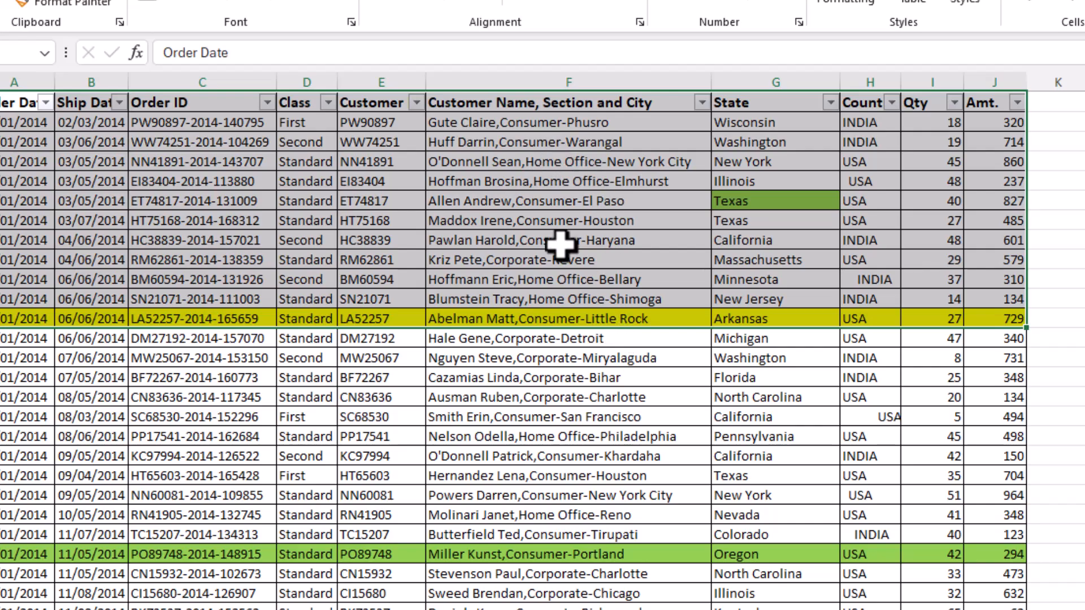
pyautogui.click(562, 225)
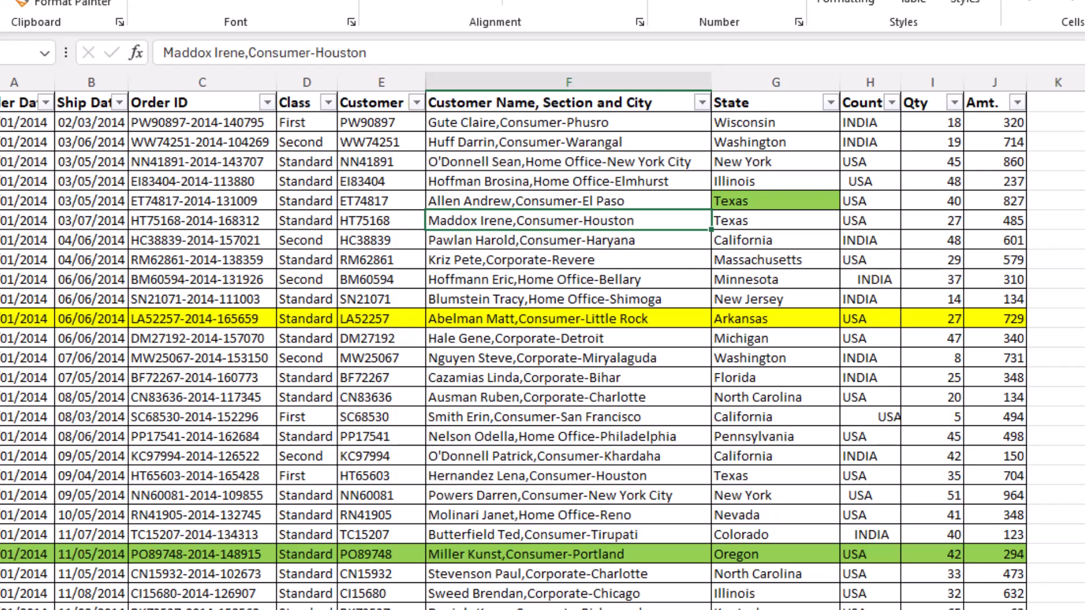
pyautogui.click(237, 609)
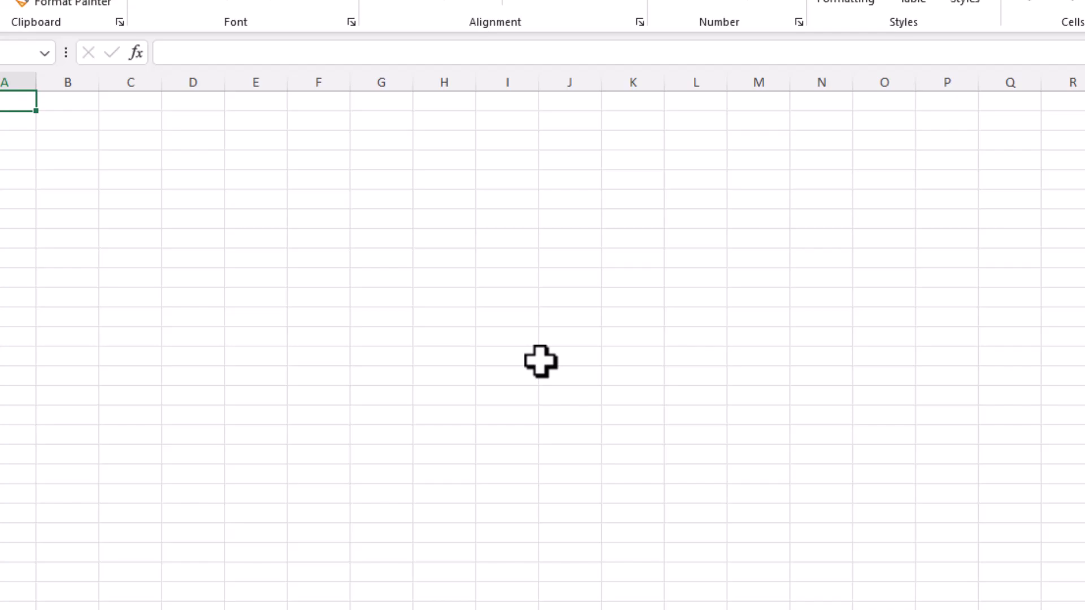
pyautogui.click(237, 609)
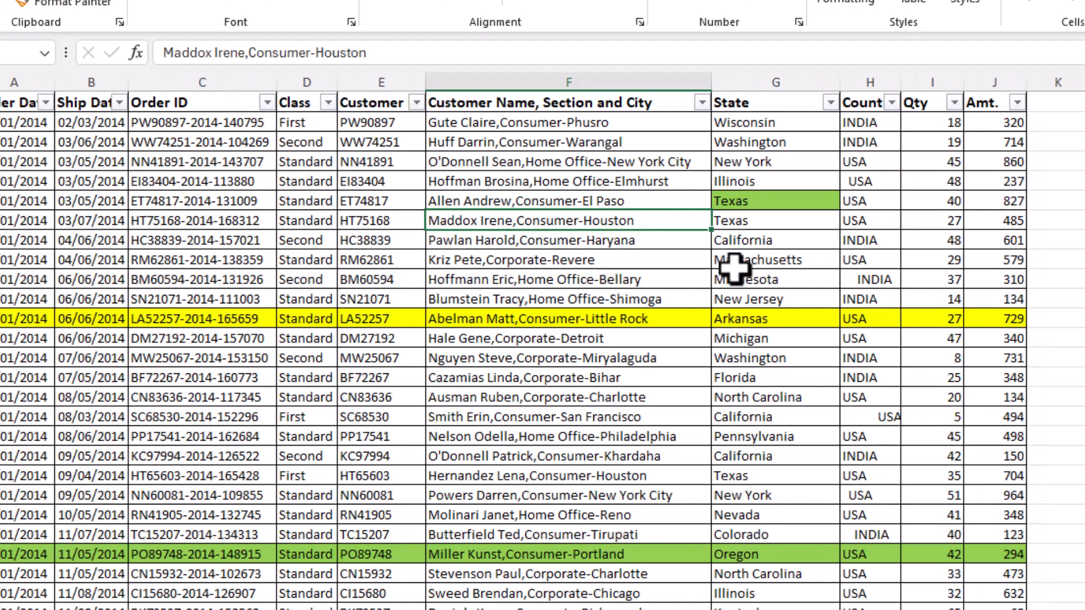
pyautogui.click(762, 162)
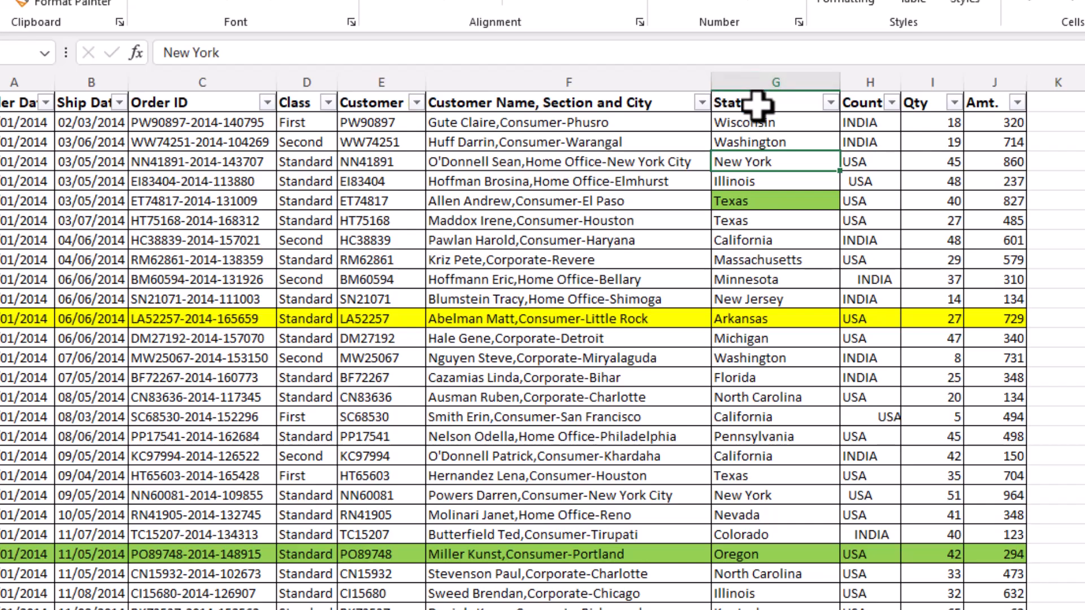
# Copy the State header with its first value to L1:L2 and autofit the width of column L.
pyautogui.moveTo(754, 101); pyautogui.dragTo(758, 121)
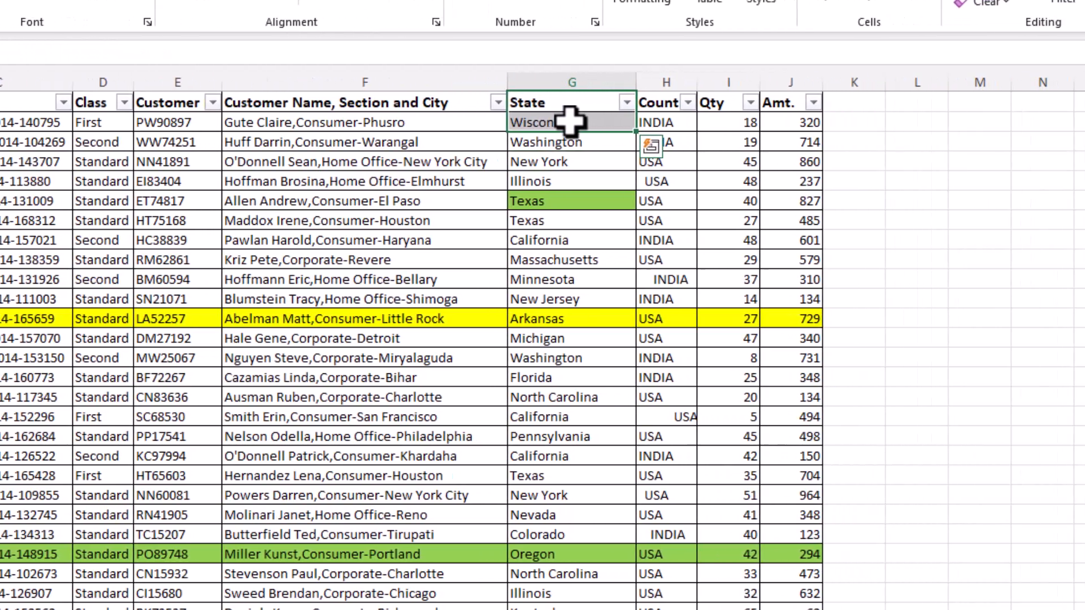
pyautogui.hotkey('ctrl', 'c')
pyautogui.click(891, 102)
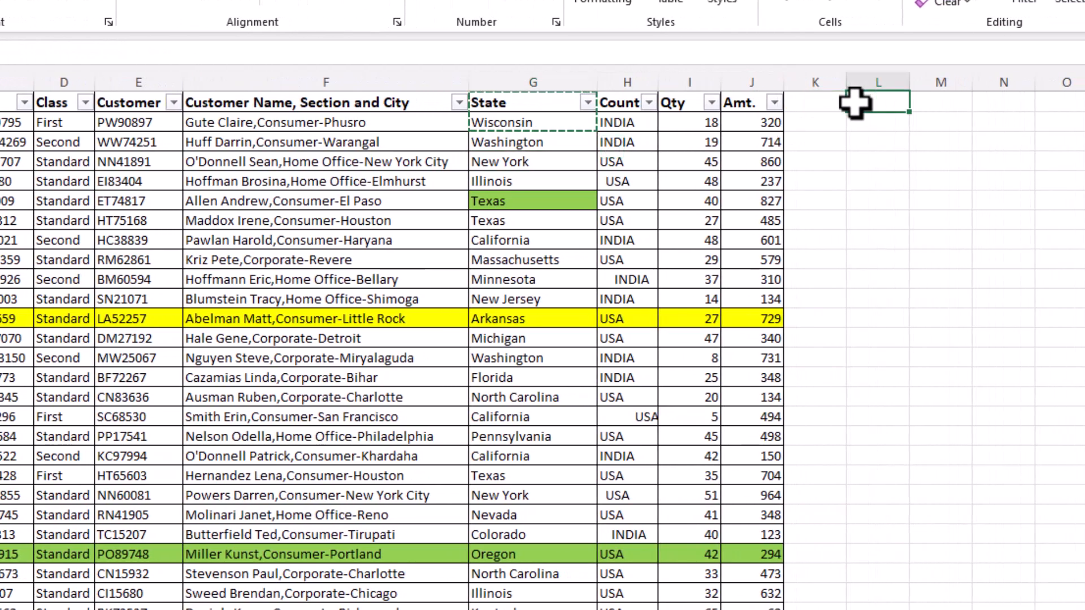
pyautogui.hotkey('ctrl', 'v')
pyautogui.doubleClick(910, 85)
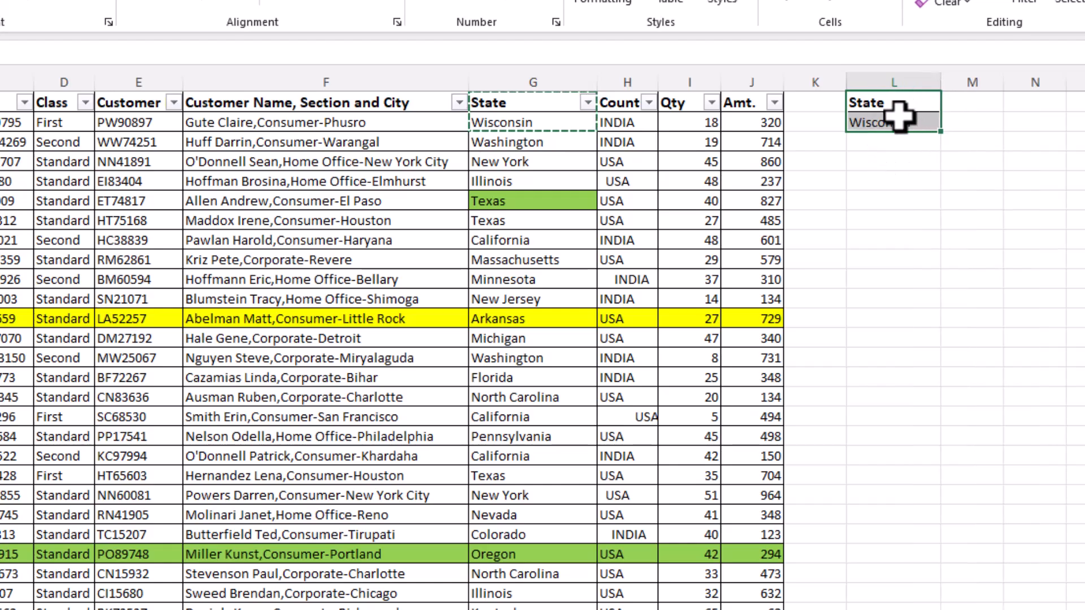
# Replace the copied value under the State criteria header in L2 with New York.
pyautogui.click(899, 117)
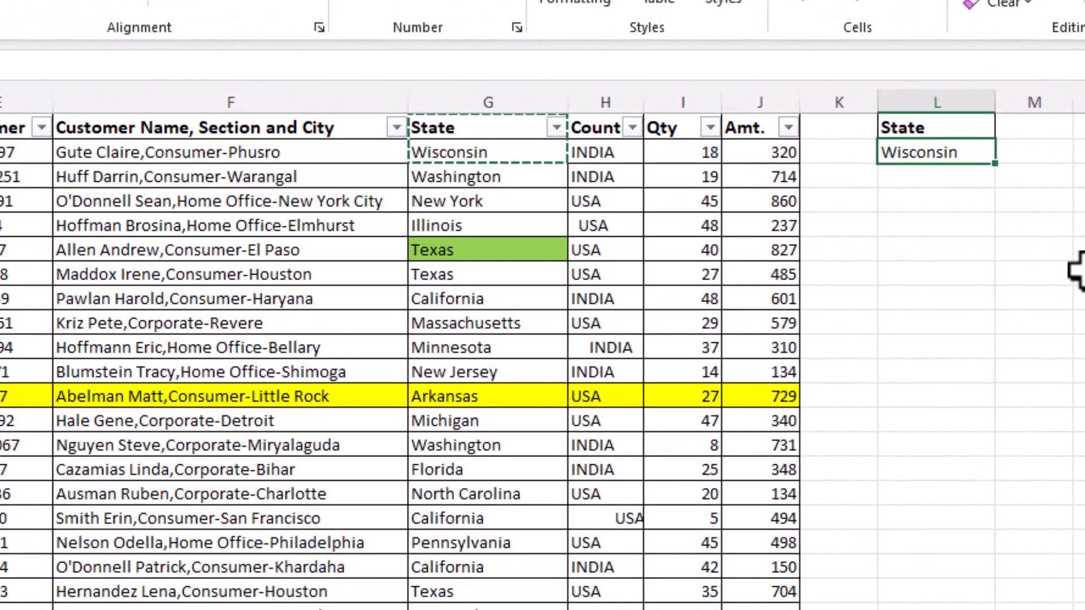
pyautogui.write('N')
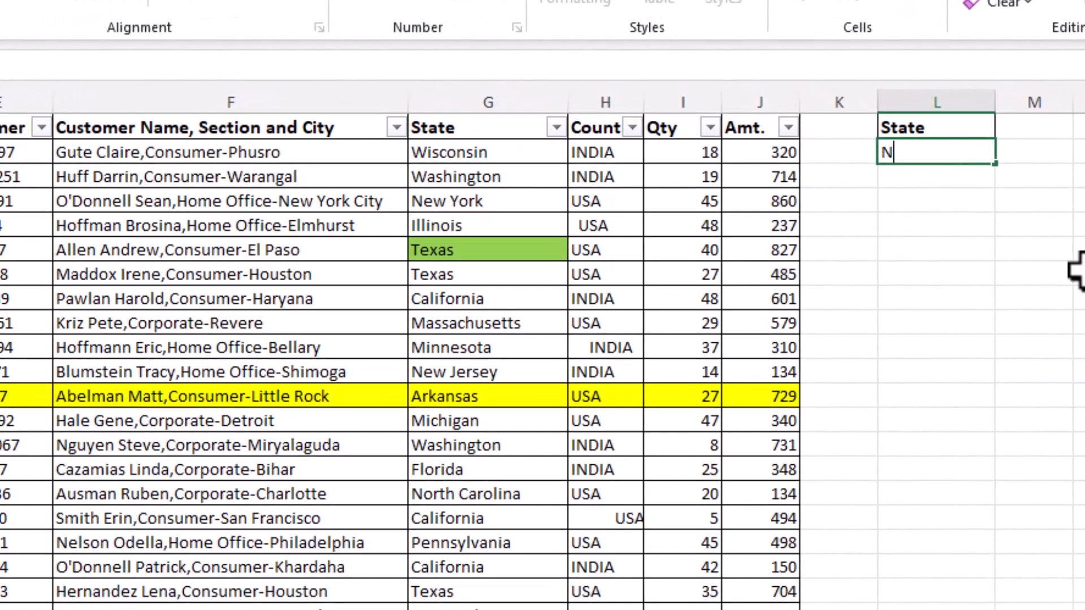
pyautogui.write('ew York')
pyautogui.press('Return')
pyautogui.click(937, 220)
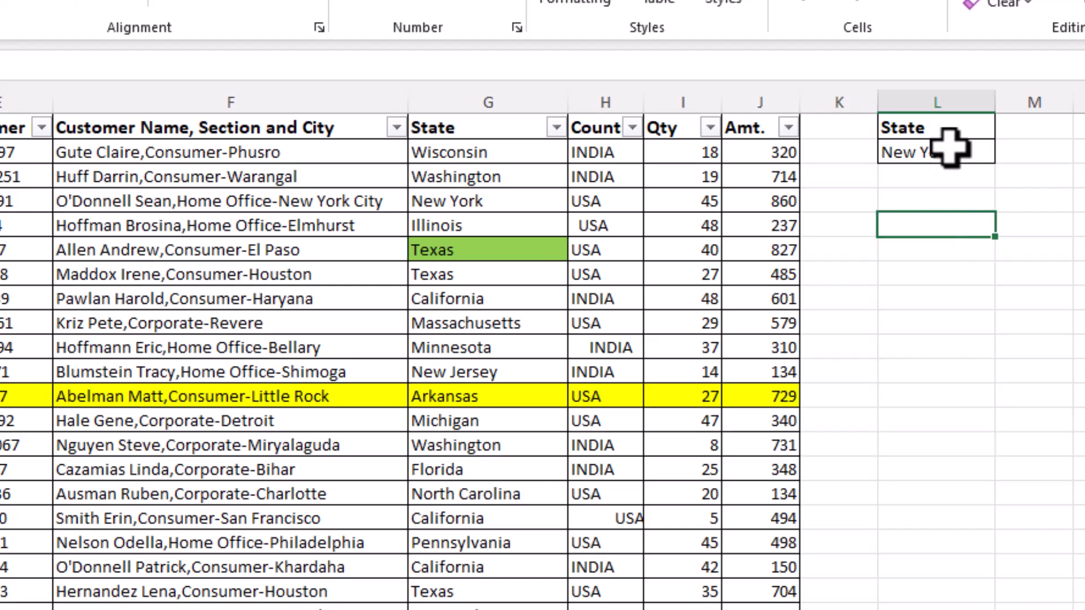
pyautogui.click(935, 272)
pyautogui.click(935, 440)
pyautogui.click(932, 345)
pyautogui.click(938, 229)
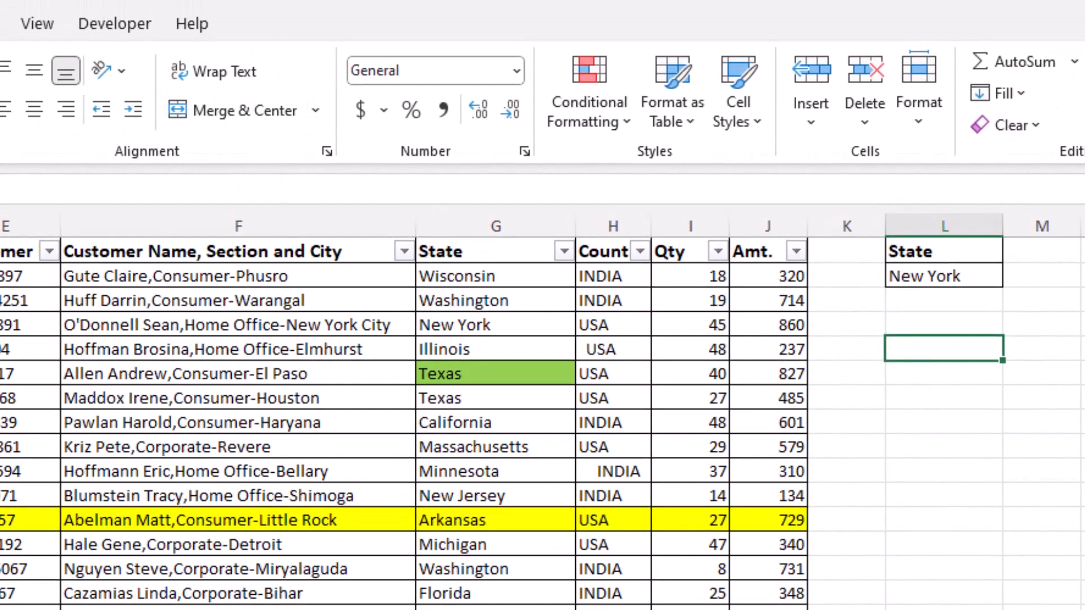
# Open an Advanced Filter for the order table and set it to copy the results to another location.
pyautogui.click(1, 23)
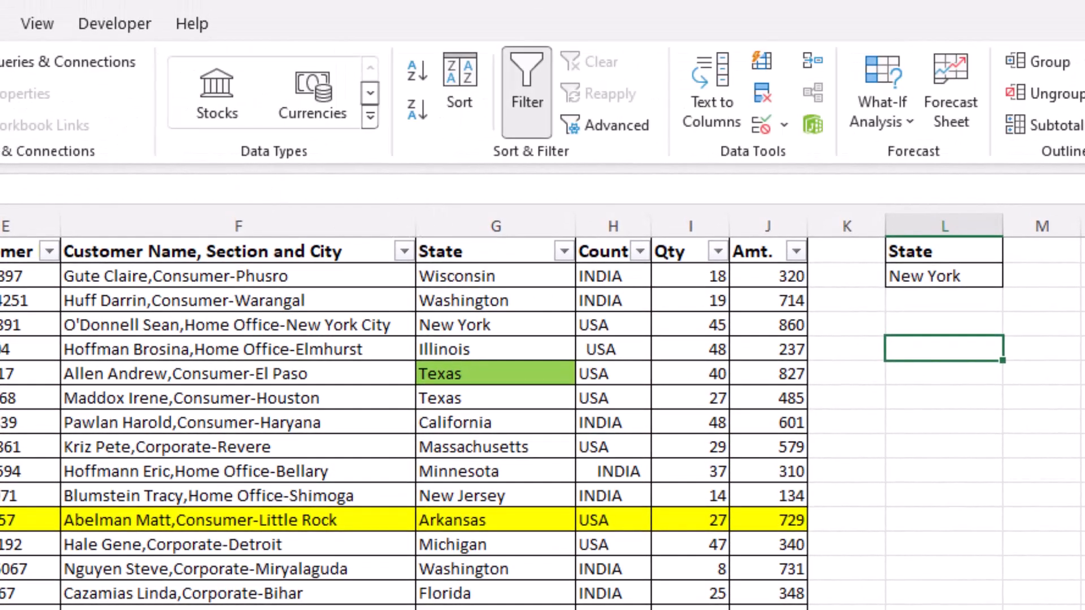
pyautogui.click(609, 133)
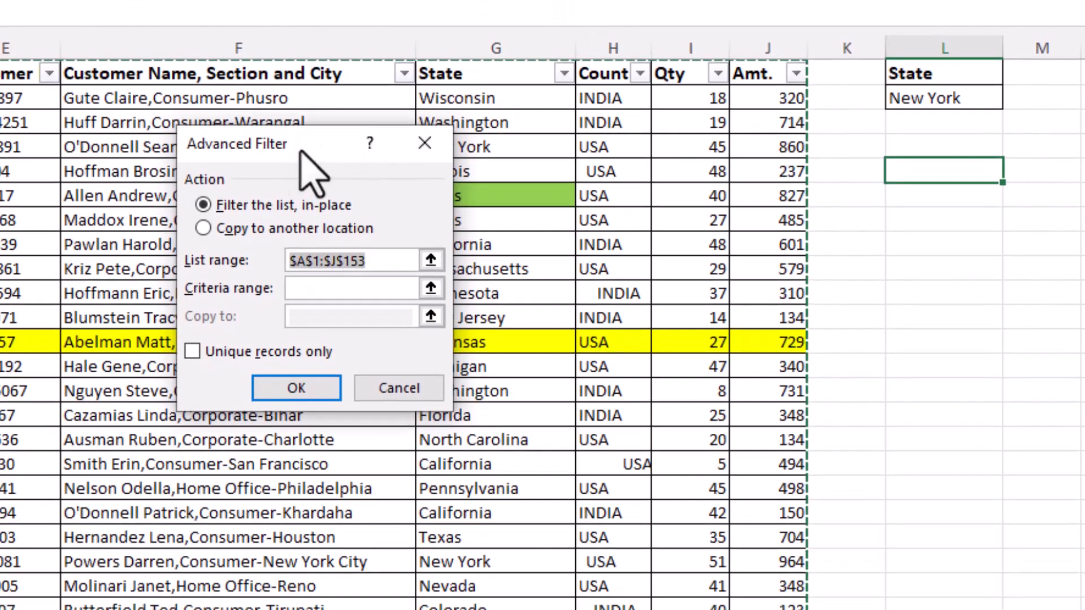
pyautogui.moveTo(300, 152); pyautogui.dragTo(744, 141)
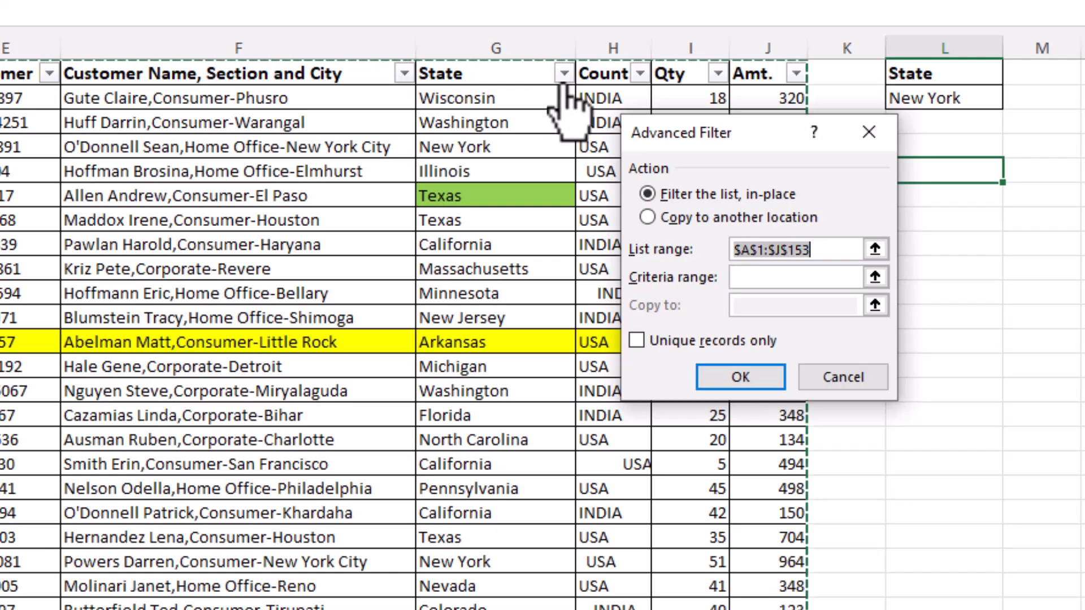
pyautogui.click(648, 217)
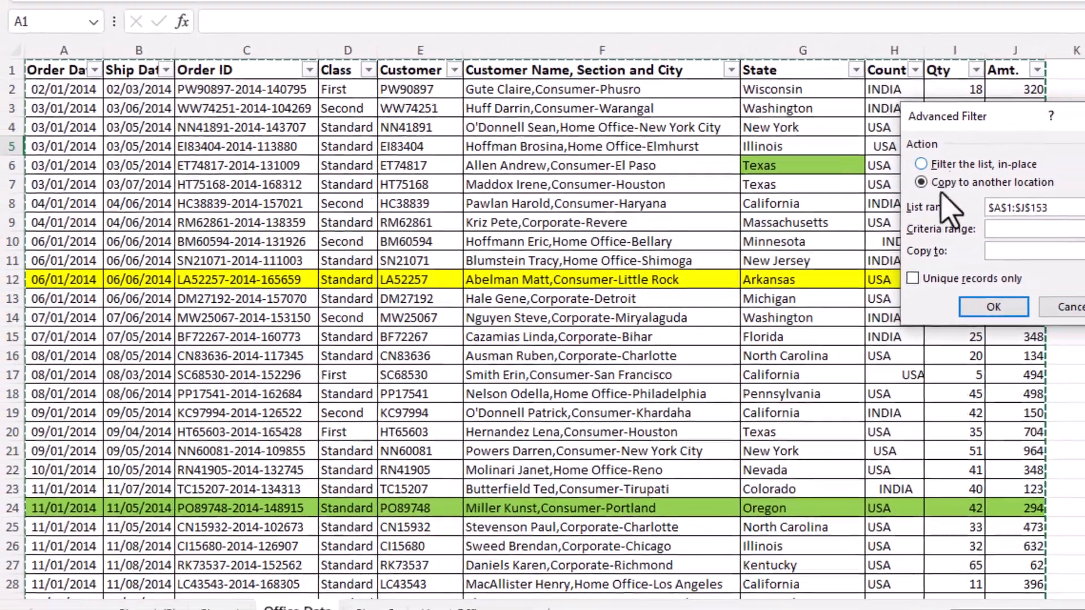
# Reselect the whole order table, A1:J153 on Office Data, as the list range of the Advanced Filter.
pyautogui.scroll(-5, 928, 444)
pyautogui.scroll(6, 859, 490)
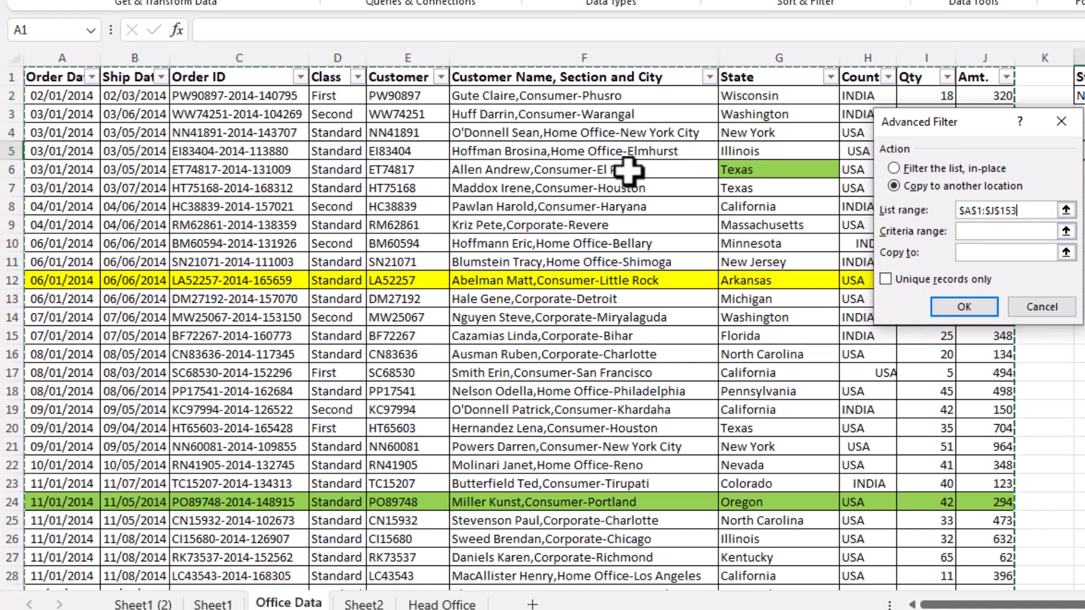
pyautogui.click(68, 77)
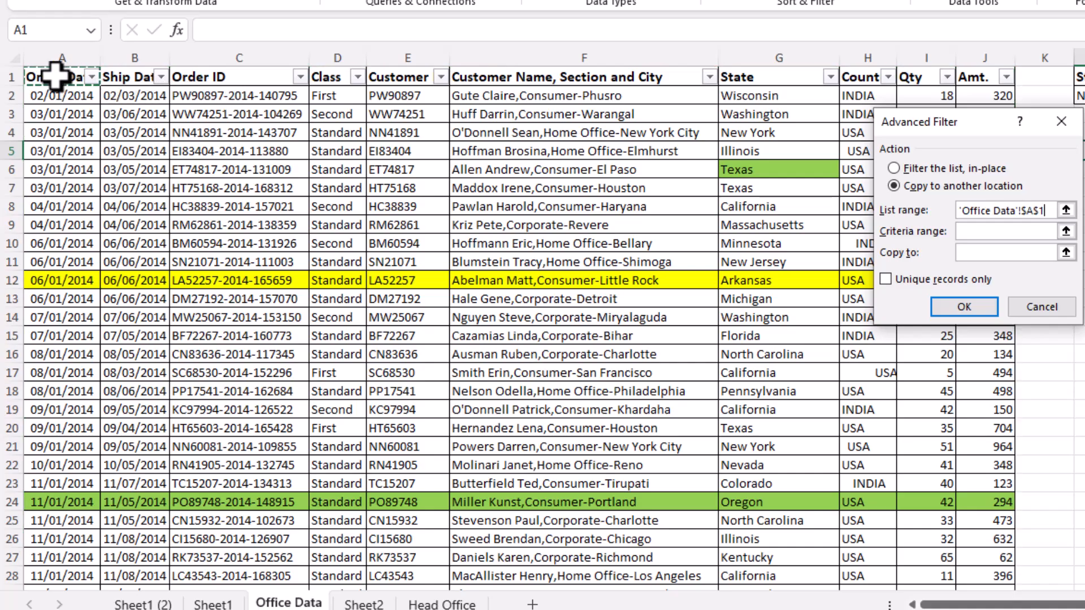
pyautogui.hotkey('ctrl', 'shift', 'Right')
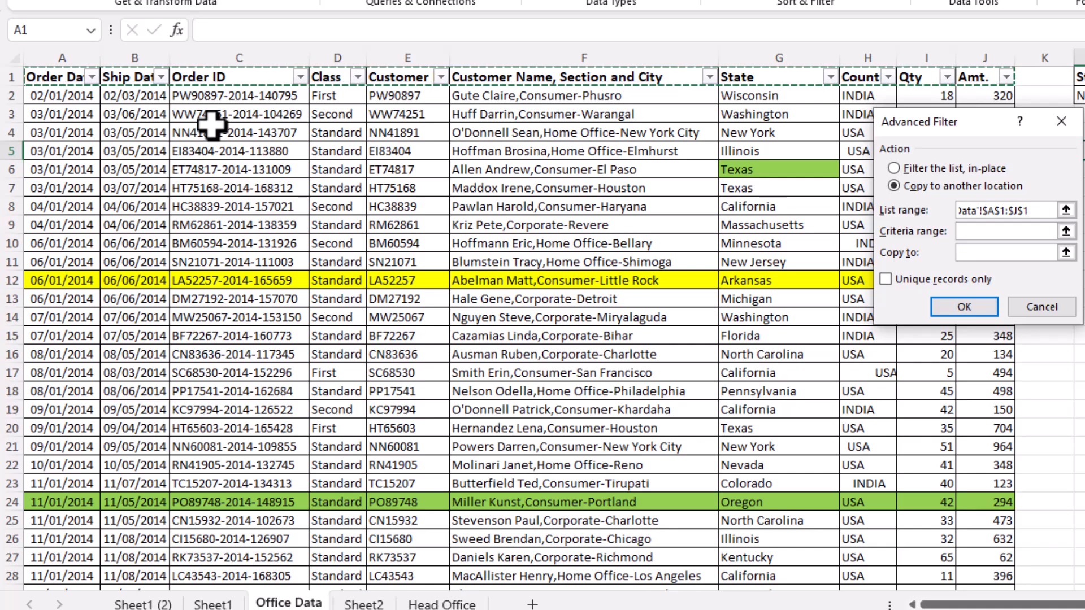
pyautogui.hotkey('ctrl', 'shift', 'Down')
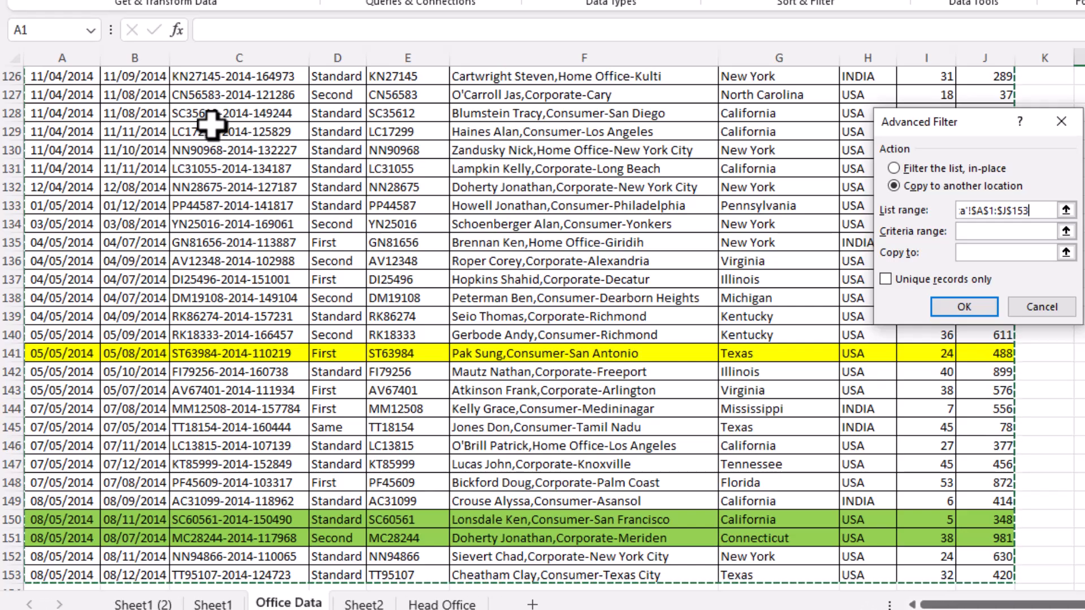
pyautogui.hotkey('ctrl', 'BackSpace')
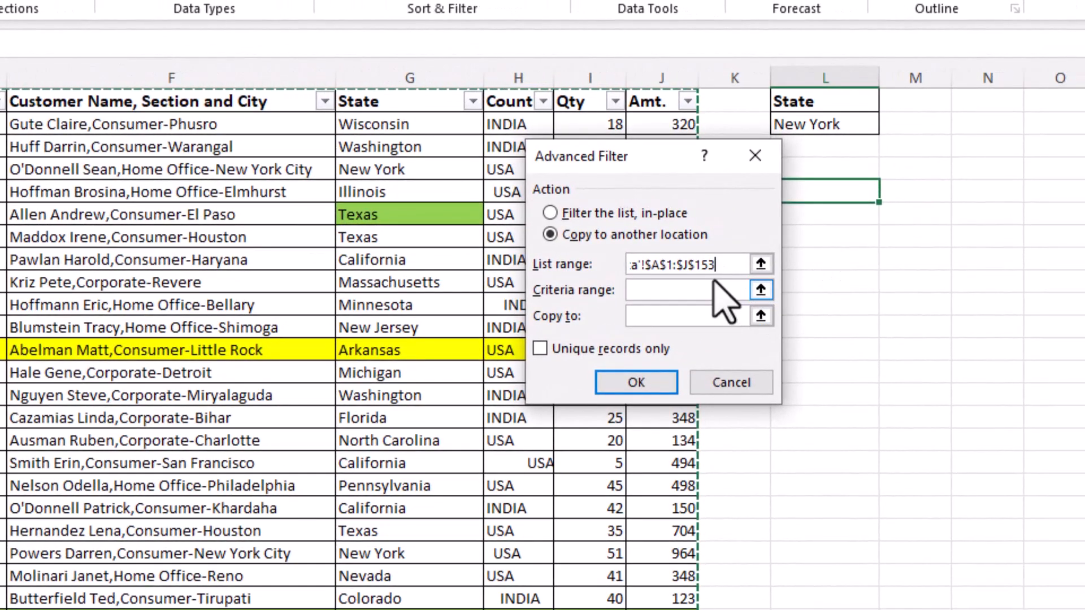
# Set the criteria range to L1:L2 and the copy destination to L5, and run the Advanced Filter.
pyautogui.click(655, 291)
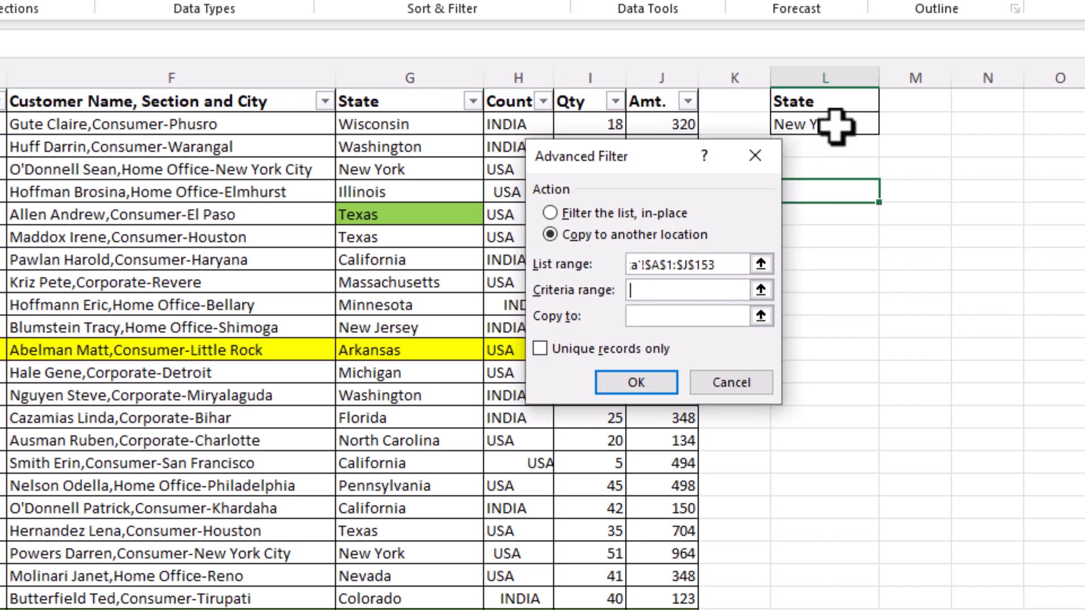
pyautogui.moveTo(835, 110); pyautogui.dragTo(835, 120)
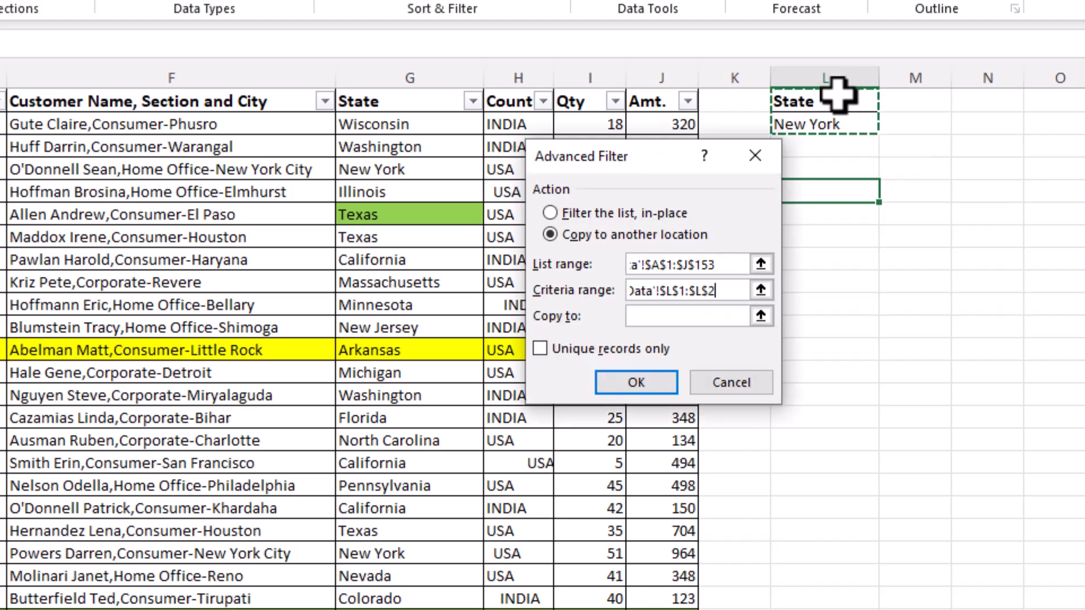
pyautogui.click(656, 316)
pyautogui.moveTo(662, 168); pyautogui.dragTo(528, 166)
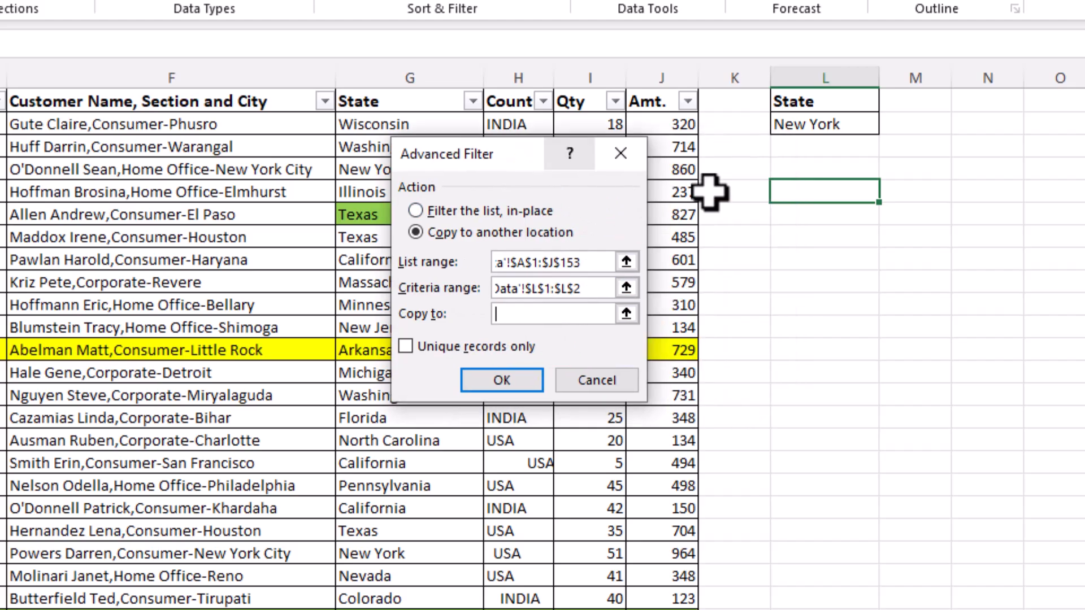
pyautogui.click(791, 191)
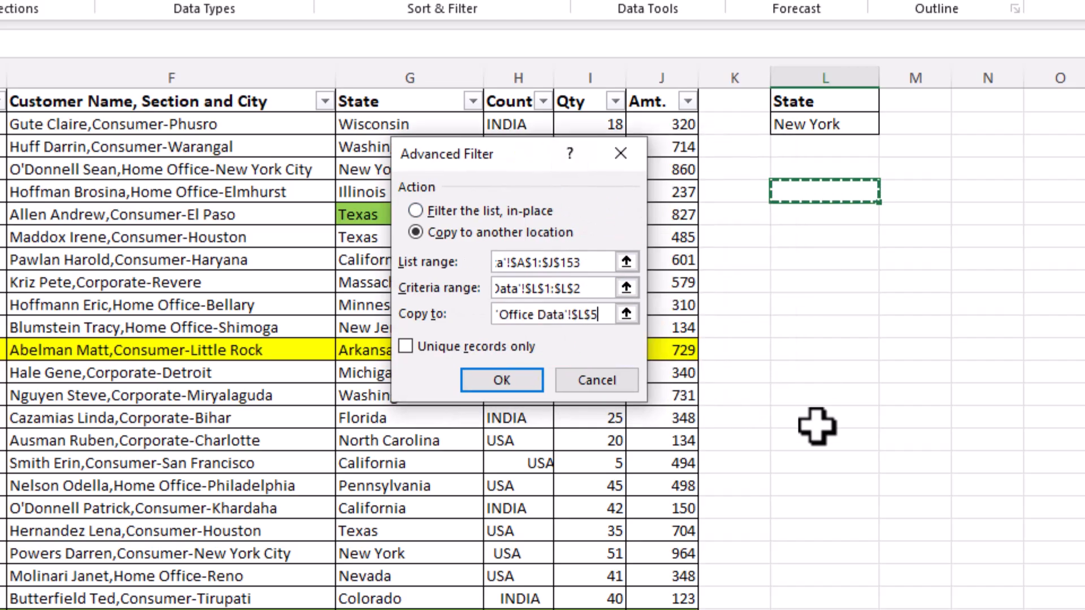
pyautogui.click(501, 381)
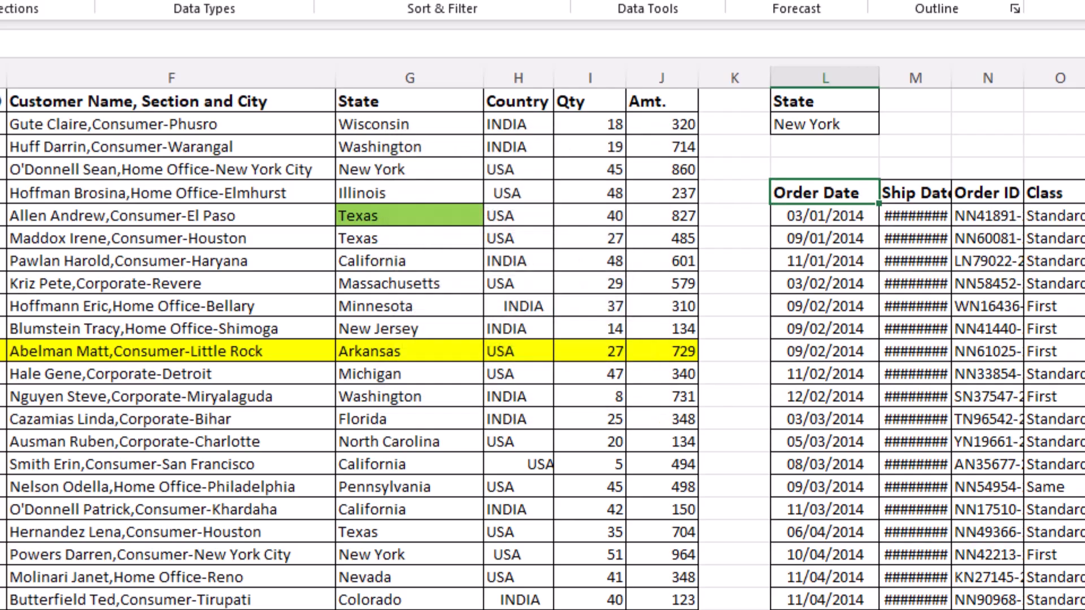
# Look through the extracted New York rows and delete their contents from L5 onward, keeping the State criteria.
pyautogui.hscroll(1, 542, 339)
pyautogui.scroll(-3, 942, 363)
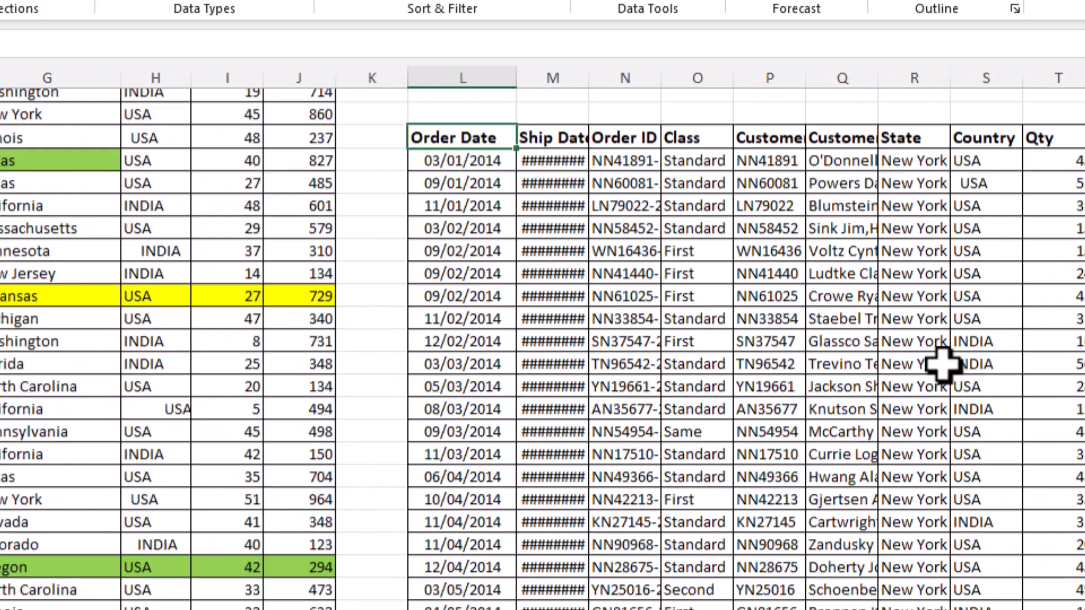
pyautogui.scroll(3, 922, 423)
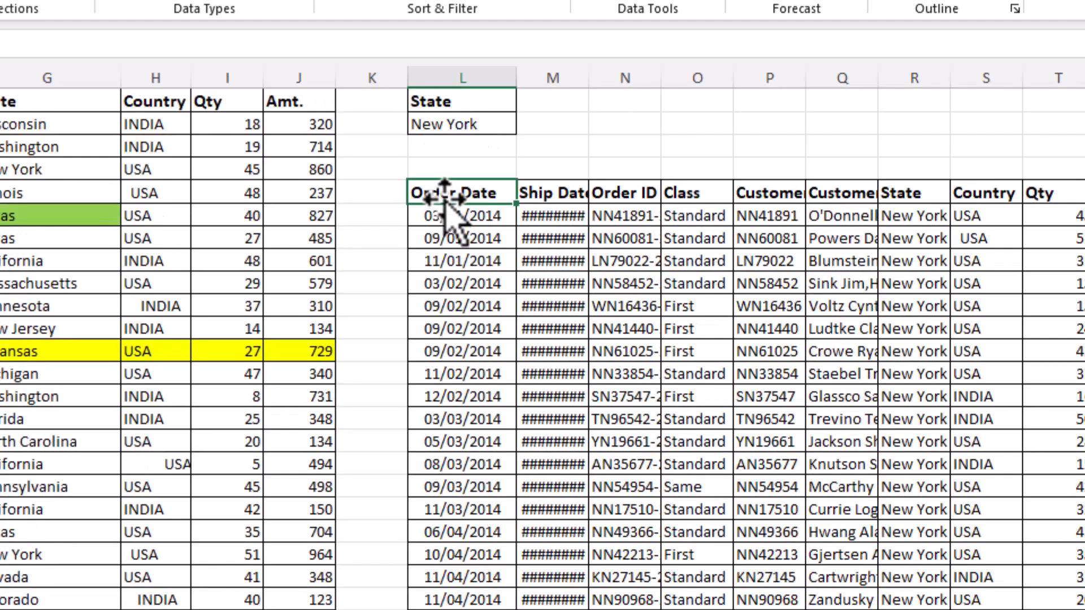
pyautogui.moveTo(442, 195); pyautogui.dragTo(1062, 609)
pyautogui.press('Delete')
pyautogui.scroll(2, 755, 445)
pyautogui.click(625, 351)
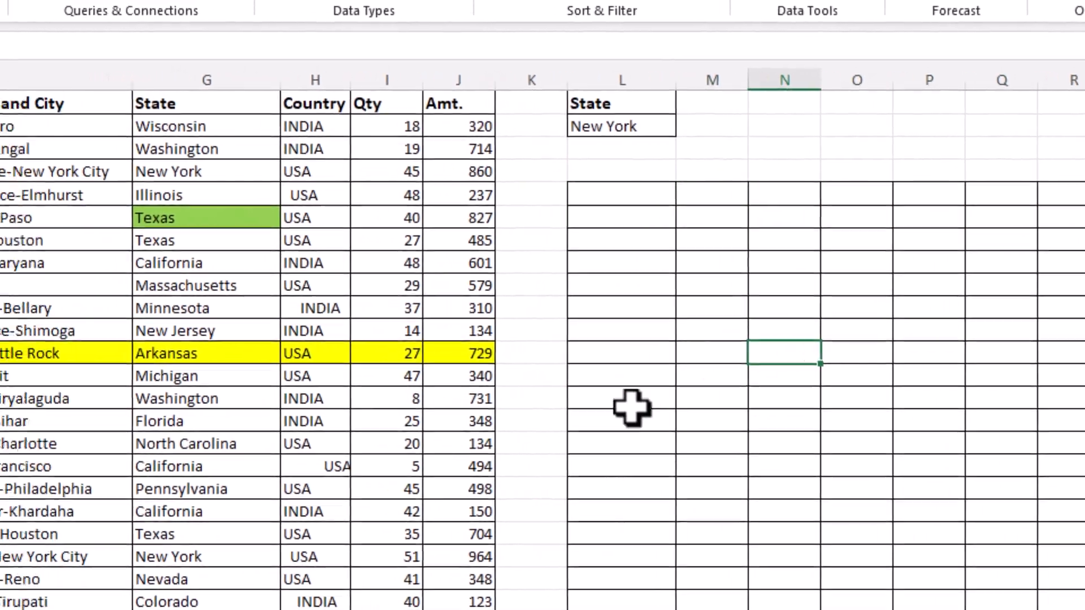
# Switch to the blank Sheet2 and select an empty cell in column E.
pyautogui.hotkey('ctrl', 'pagedown')
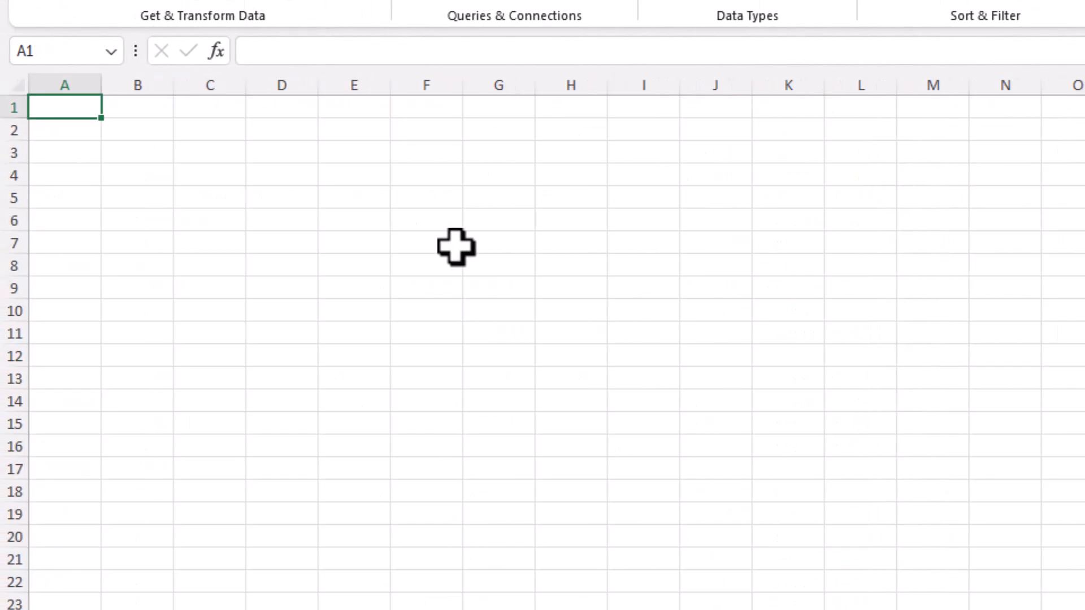
pyautogui.click(344, 206)
pyautogui.click(230, 172)
pyautogui.click(232, 407)
pyautogui.click(910, 307)
pyautogui.click(400, 220)
pyautogui.click(379, 331)
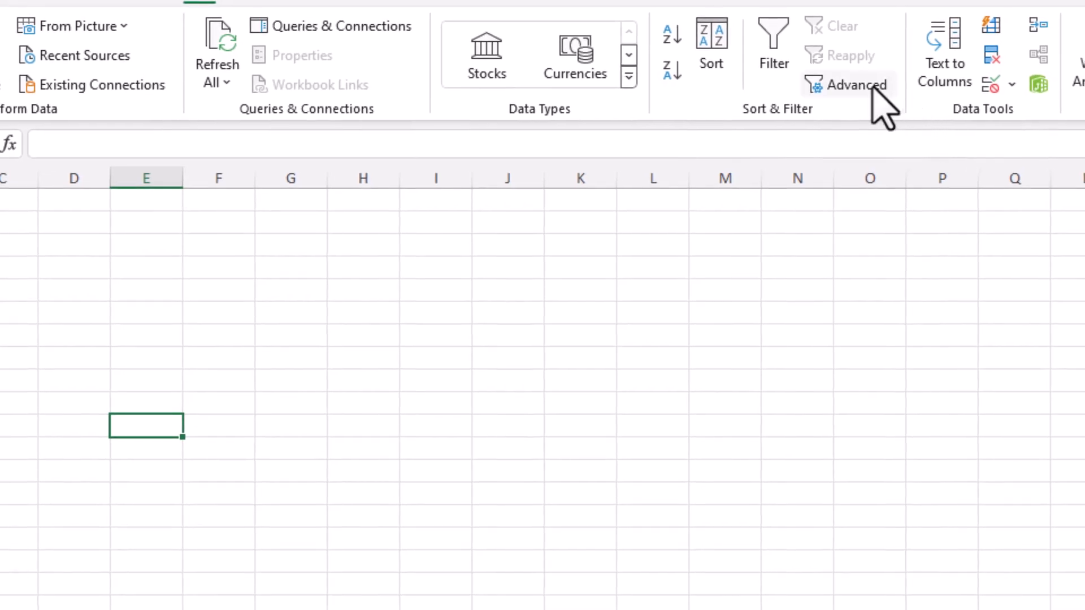
# Start an Advanced Filter that copies to another location, with D1:J153 on Office Data as the list range.
pyautogui.click(872, 86)
pyautogui.click(750, 333)
pyautogui.click(894, 362)
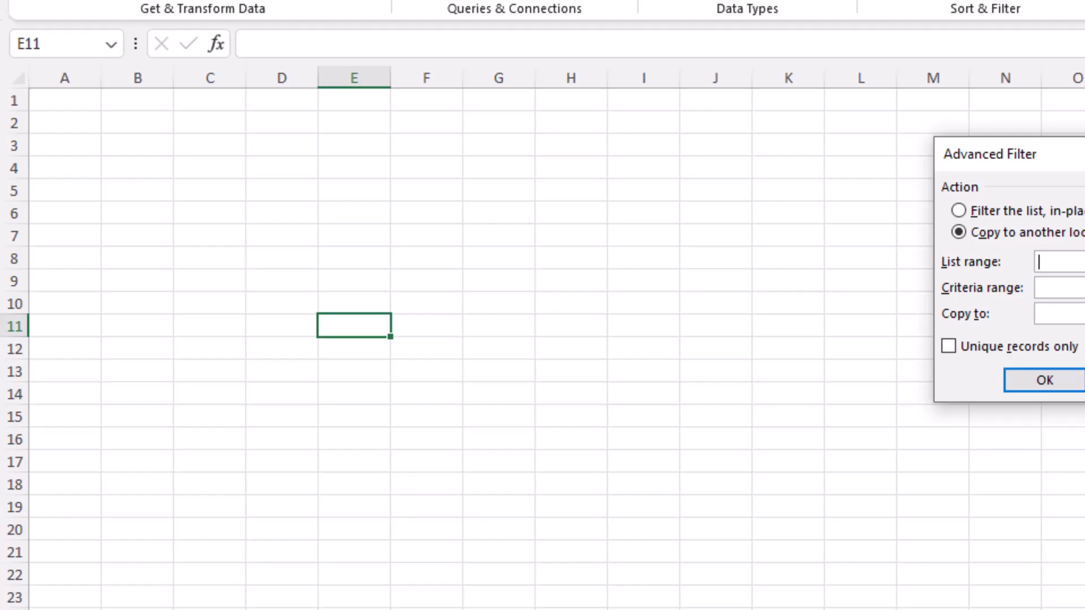
pyautogui.click(683, 609)
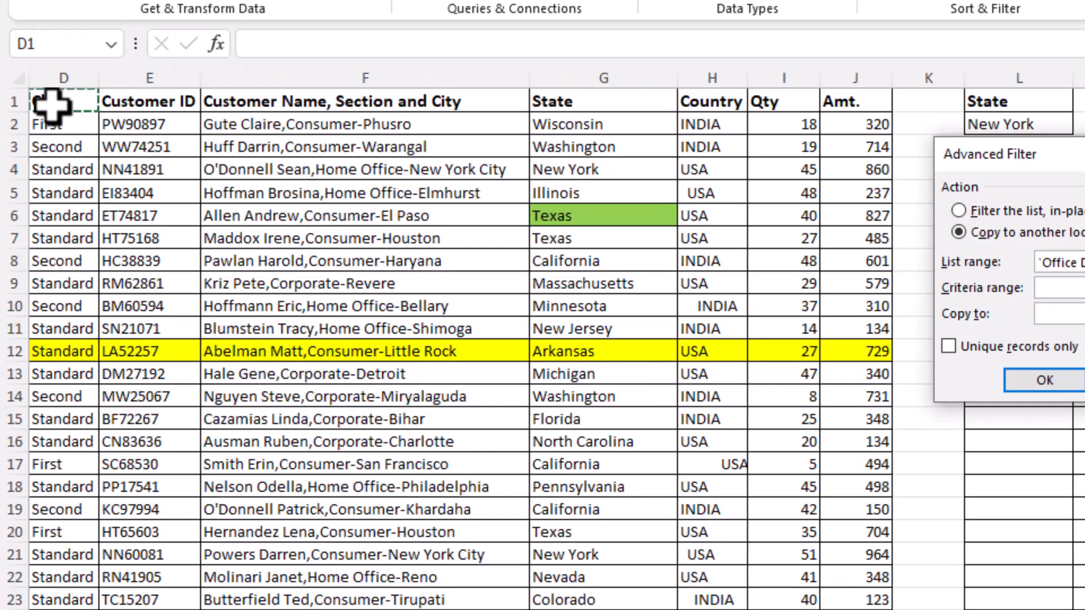
pyautogui.hotkey('ctrl', 'shift', 'Right')
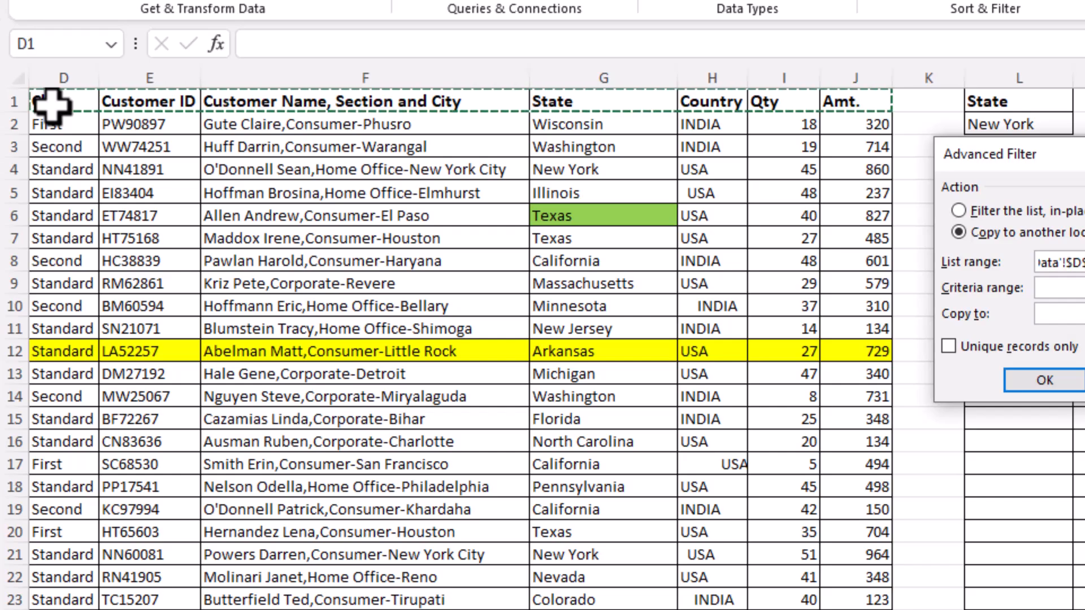
pyautogui.hotkey('ctrl', 'shift', 'Down')
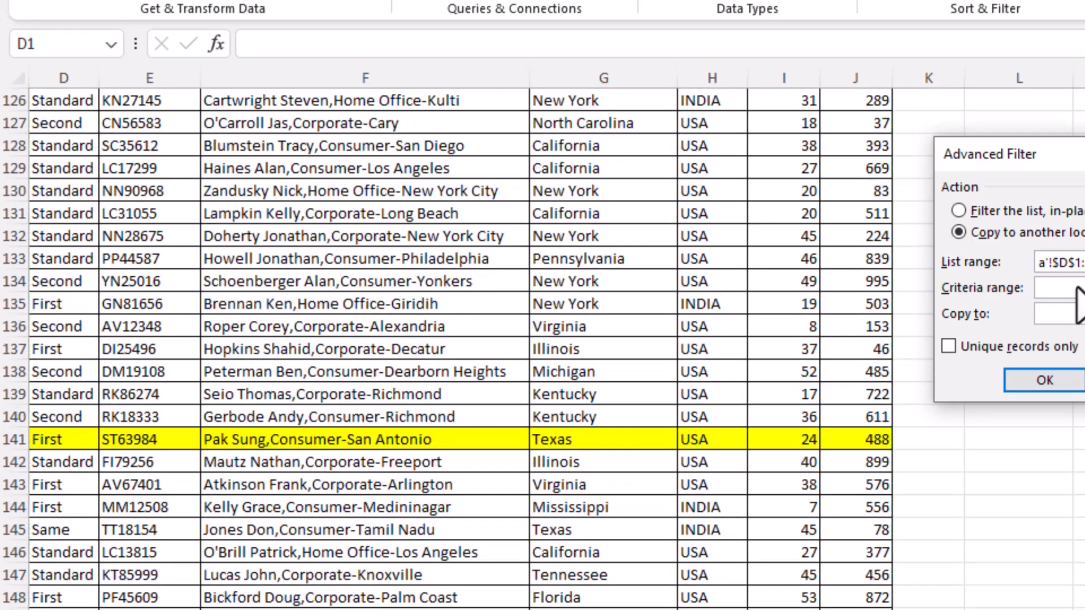
# Set the criteria range to the State and New York cells, L1:L2, on Office Data.
pyautogui.click(1080, 291)
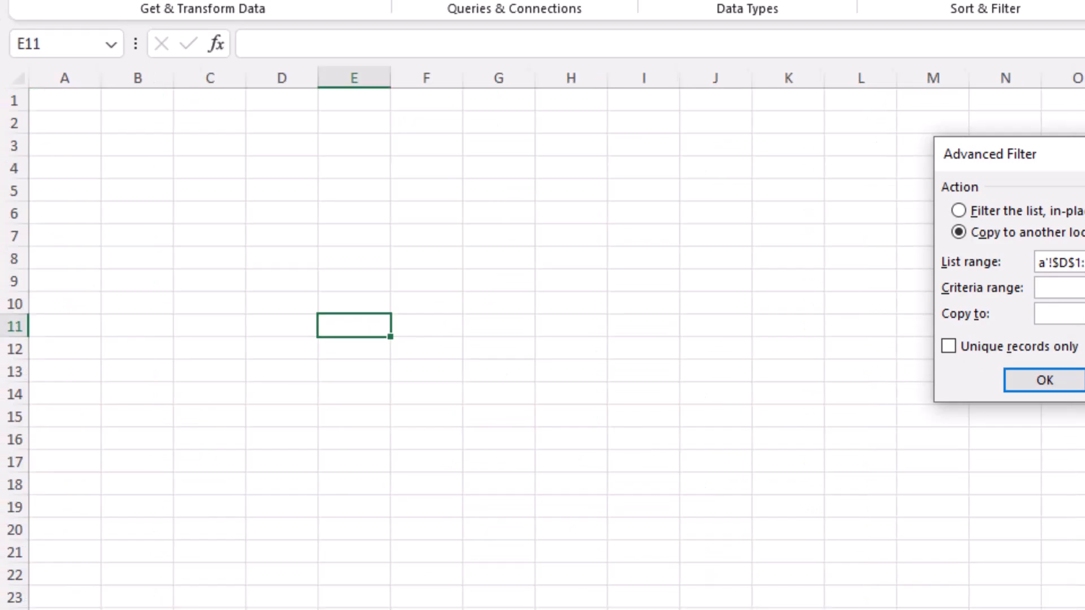
pyautogui.click(685, 609)
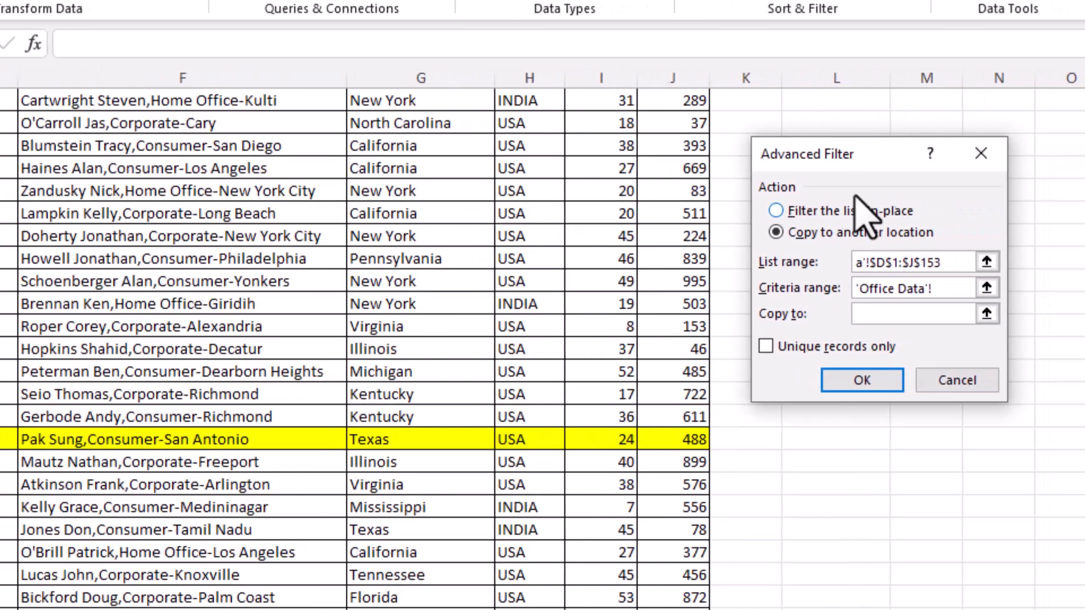
pyautogui.scroll(10, 600, 449)
pyautogui.scroll(15, 597, 458)
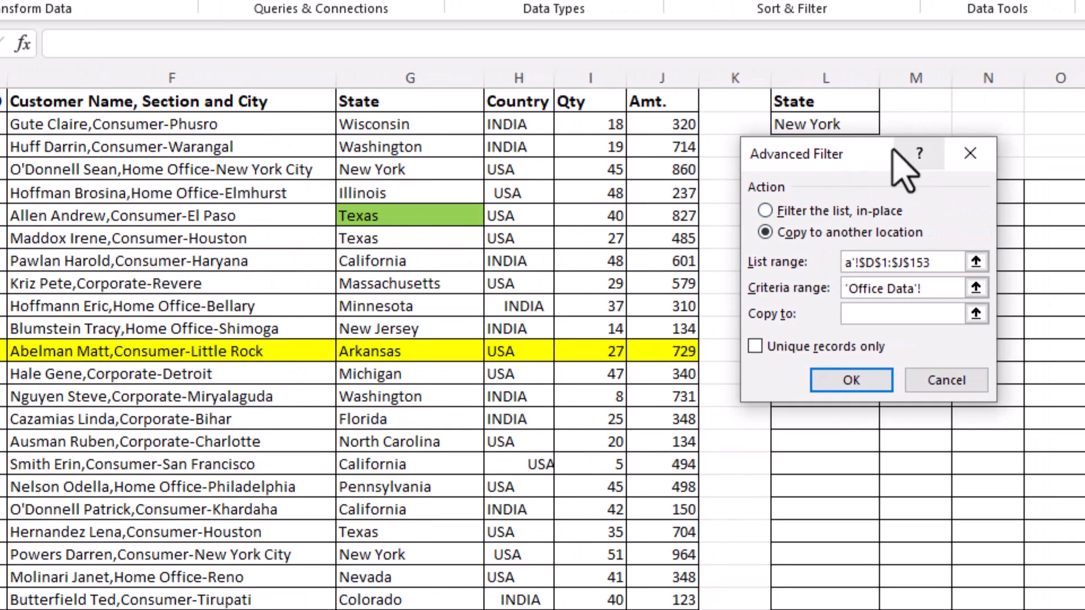
pyautogui.moveTo(873, 169); pyautogui.dragTo(878, 197)
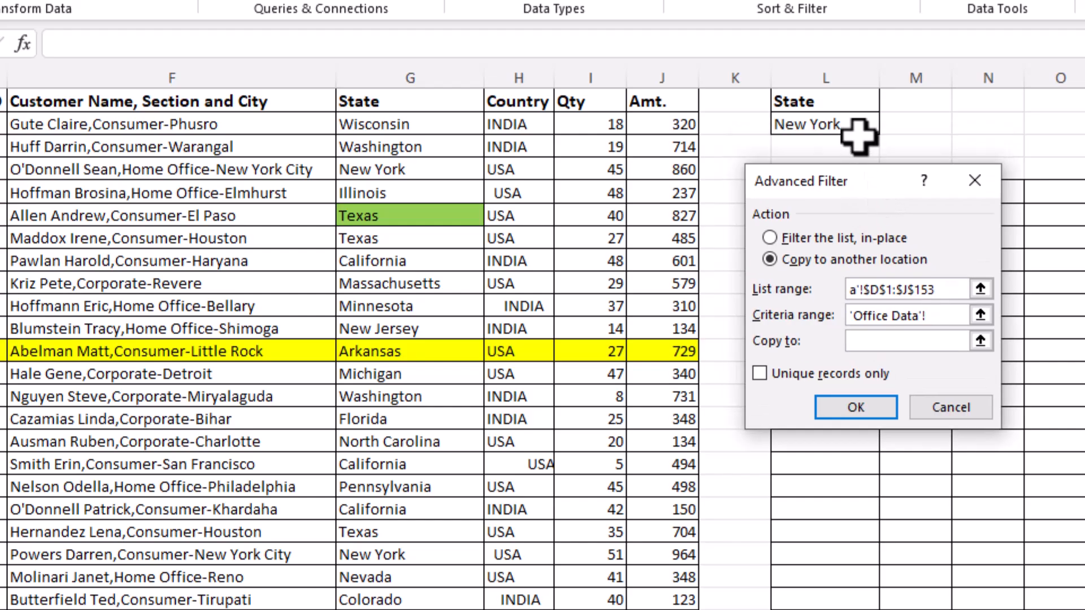
pyautogui.moveTo(845, 108); pyautogui.dragTo(849, 116)
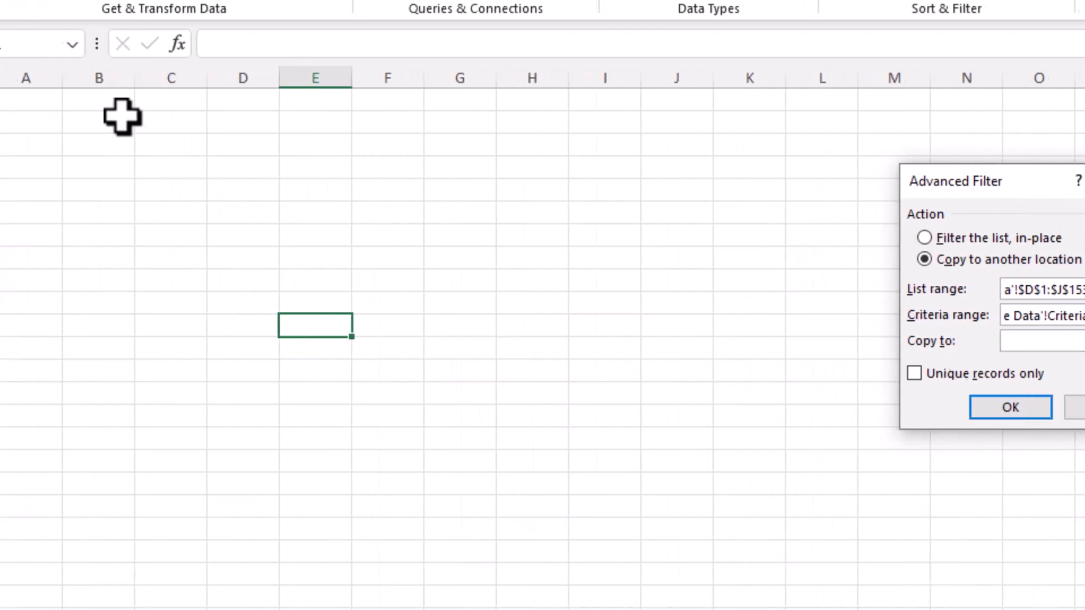
# Set the copy destination to A1 on Sheet2, run the Advanced Filter and check the extracted State column.
pyautogui.click(74, 104)
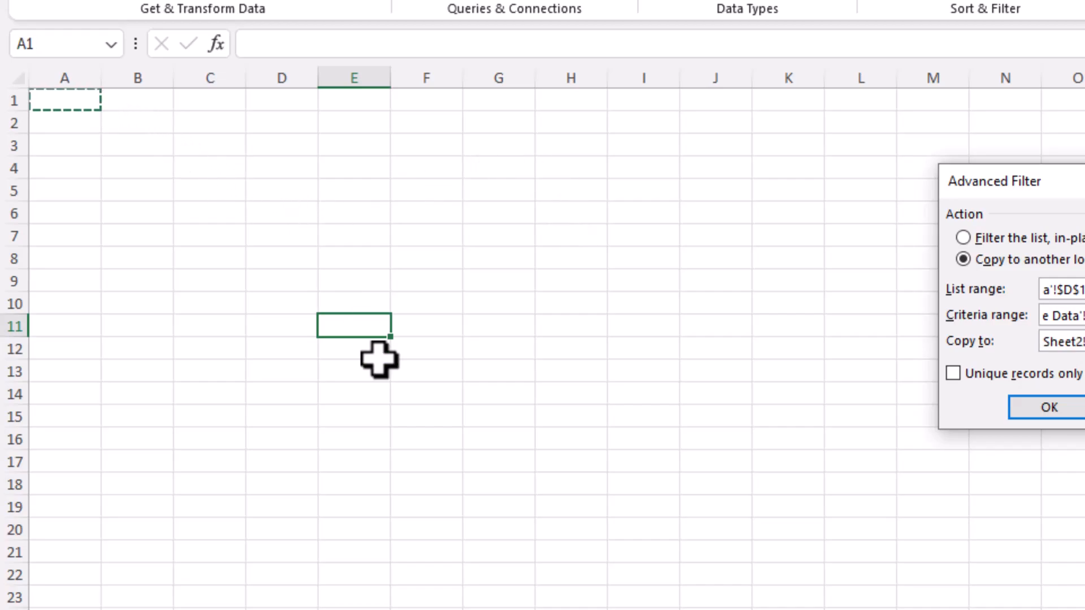
pyautogui.moveTo(1078, 181); pyautogui.dragTo(536, 129)
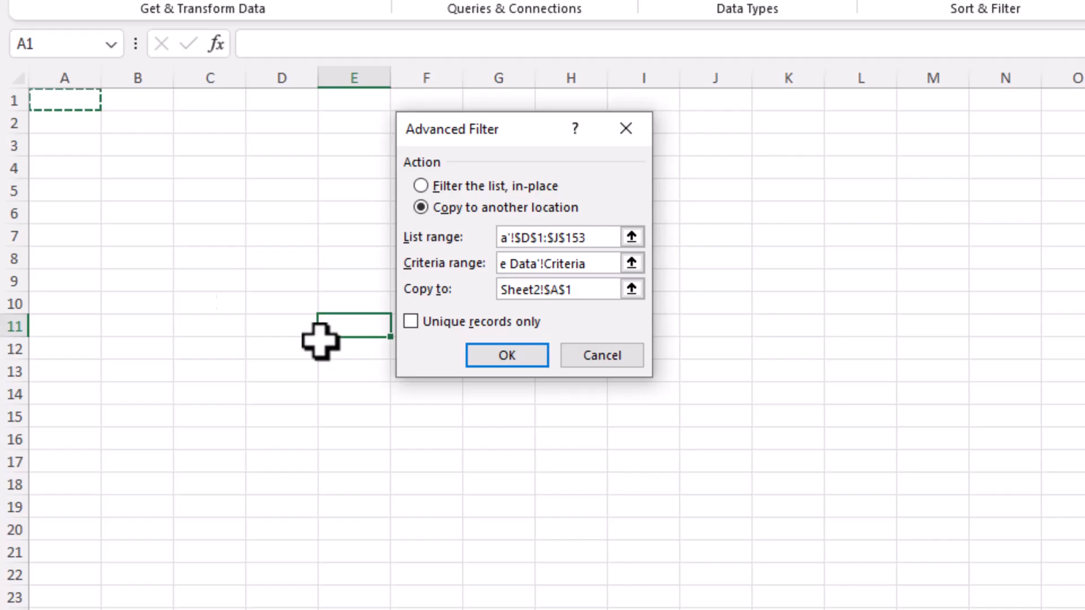
pyautogui.click(504, 361)
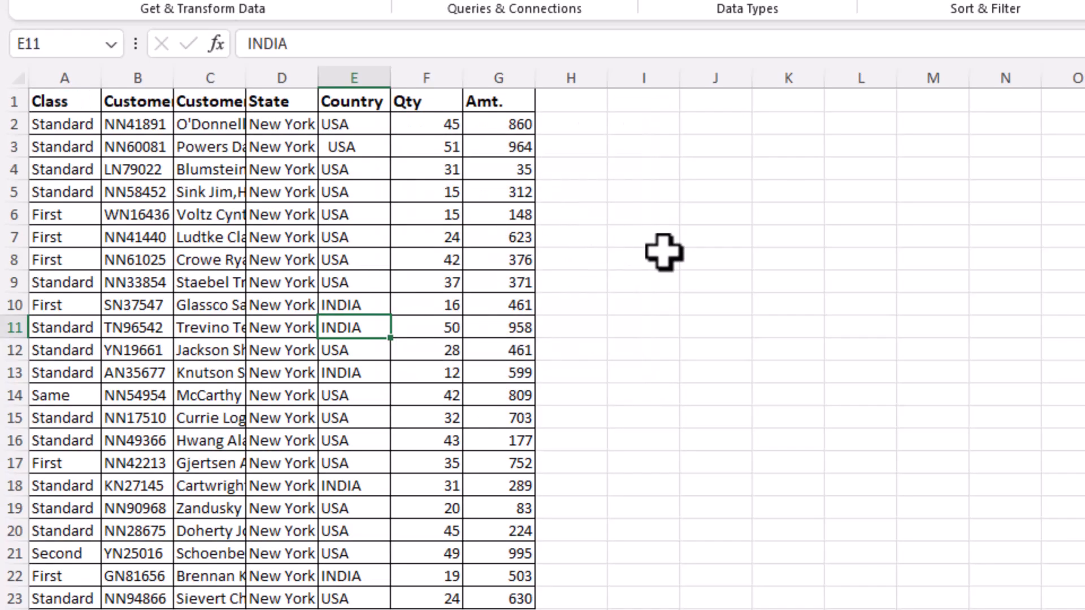
pyautogui.moveTo(279, 120); pyautogui.dragTo(288, 485)
# Return to Office Data and copy the order table's header and first record, A1:J2, over the old criteria at L1.
pyautogui.hotkey('ctrl', 'pageup')
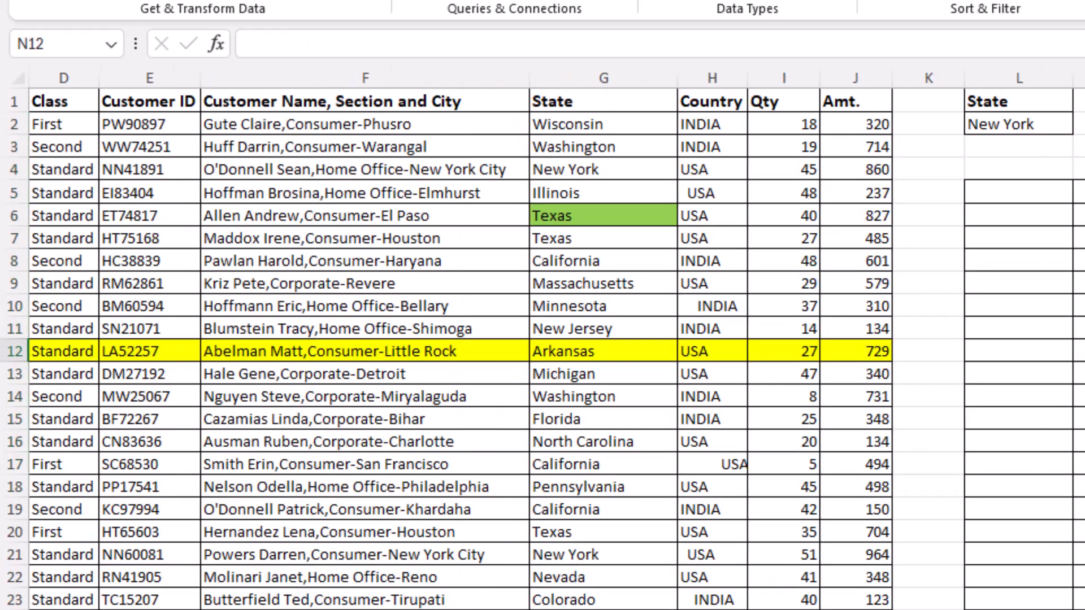
pyautogui.click(1037, 124)
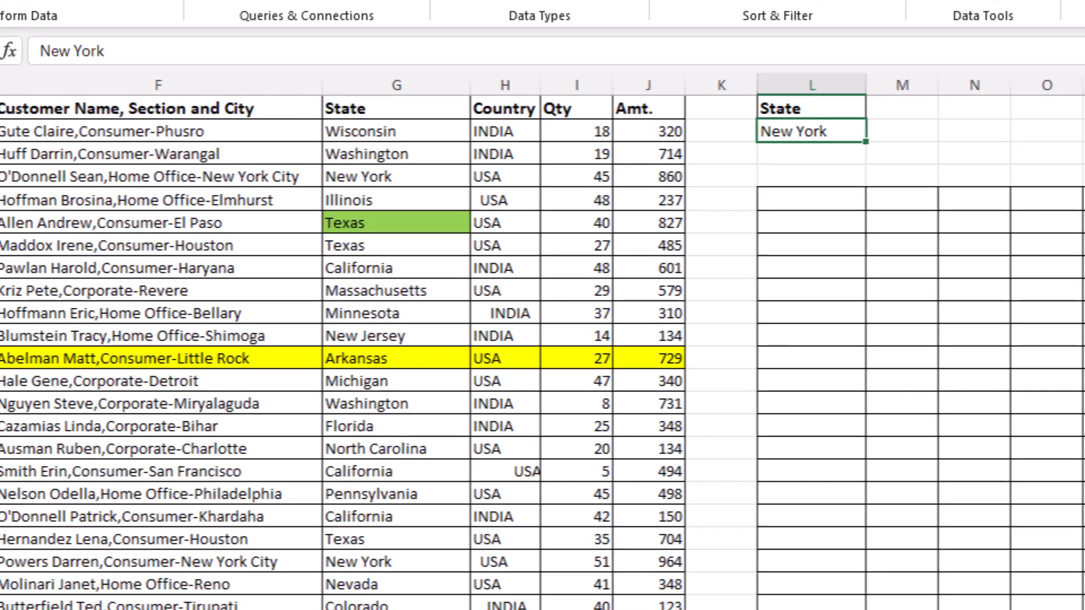
pyautogui.hscroll(-3, 543, 339)
pyautogui.moveTo(42, 102); pyautogui.dragTo(988, 119)
pyautogui.hotkey('ctrl', 'c')
pyautogui.click(1084, 108)
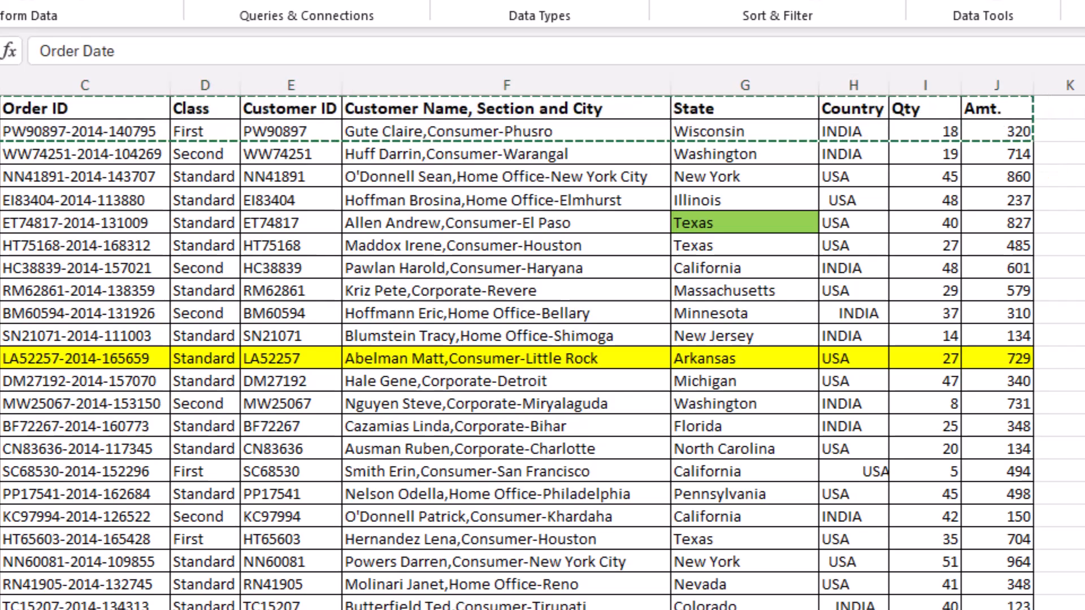
pyautogui.hscroll(3, 542, 350)
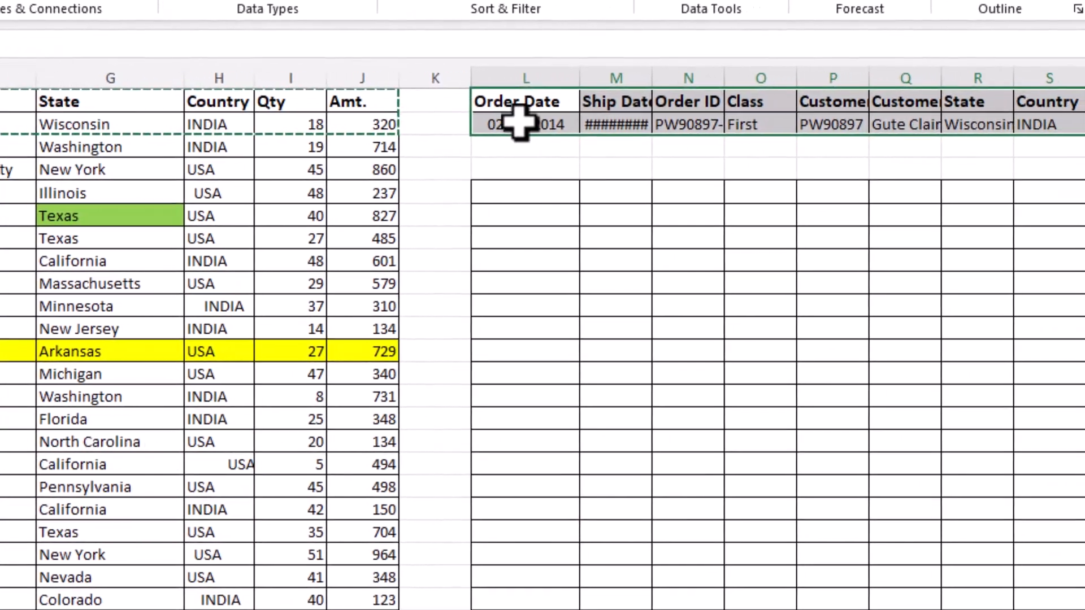
# Clear the Order Date, Ship Date and Order ID values in row 2 of the copied criteria block.
pyautogui.click(708, 127)
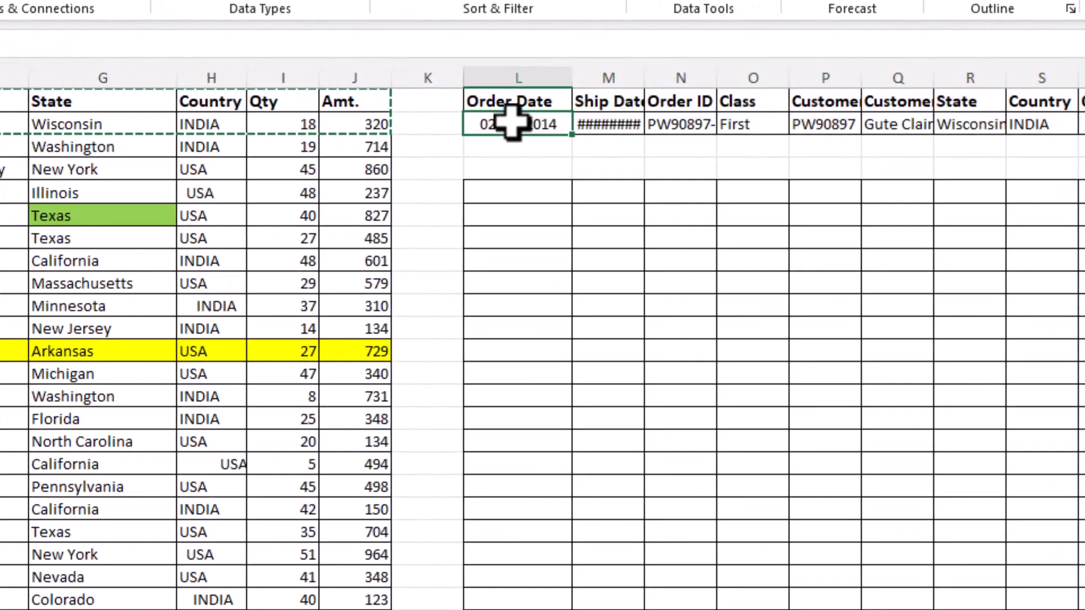
pyautogui.press('Delete')
pyautogui.click(621, 123)
pyautogui.press('Delete')
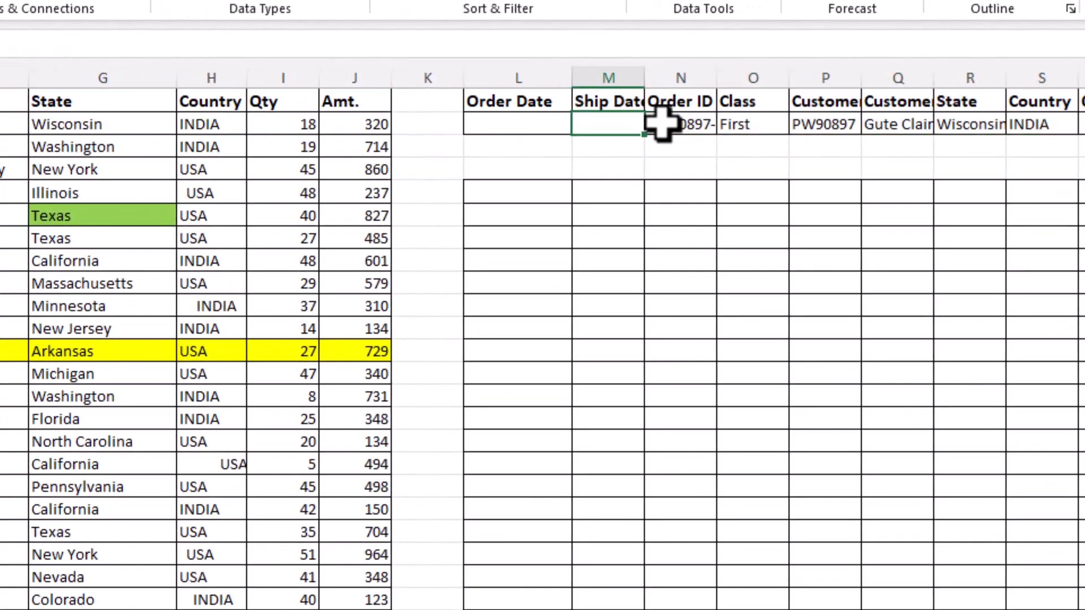
pyautogui.click(667, 123)
pyautogui.press('Delete')
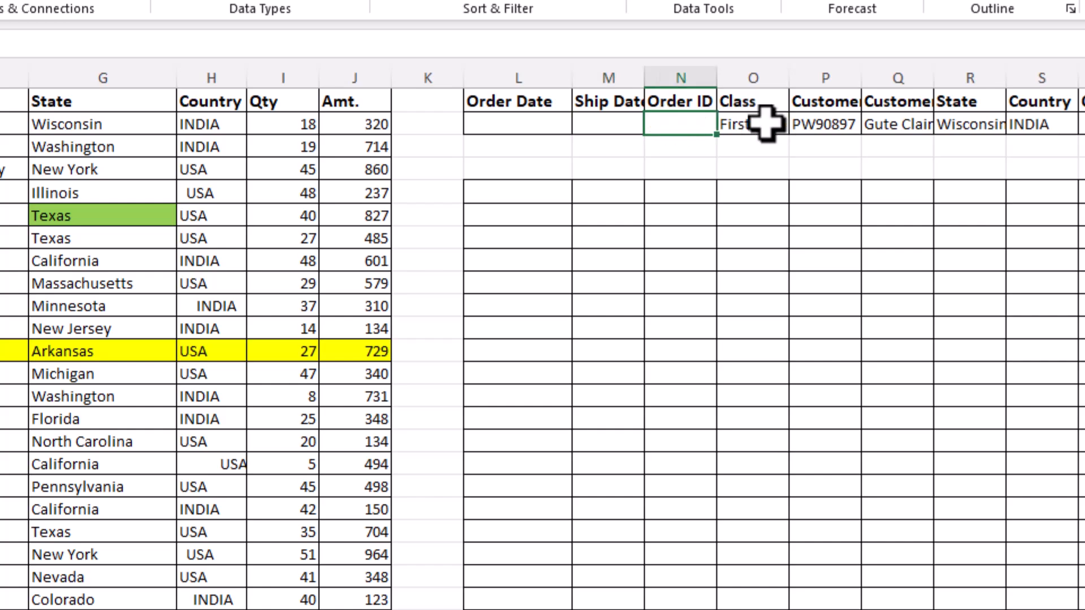
# Clear the customer, Country, Qty and Amt. values in the criteria row, keeping only Class and State.
pyautogui.moveTo(830, 123); pyautogui.dragTo(889, 125)
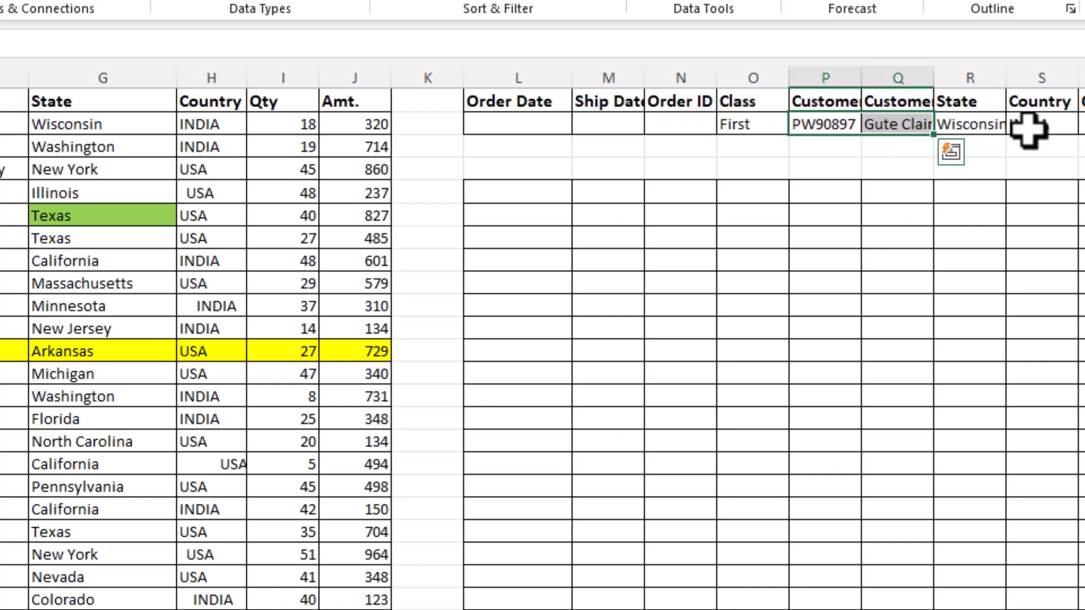
pyautogui.press('Delete')
pyautogui.click(1028, 125)
pyautogui.press('Delete')
pyautogui.click(1017, 124)
pyautogui.press('Delete')
pyautogui.click(1051, 128)
pyautogui.press('Delete')
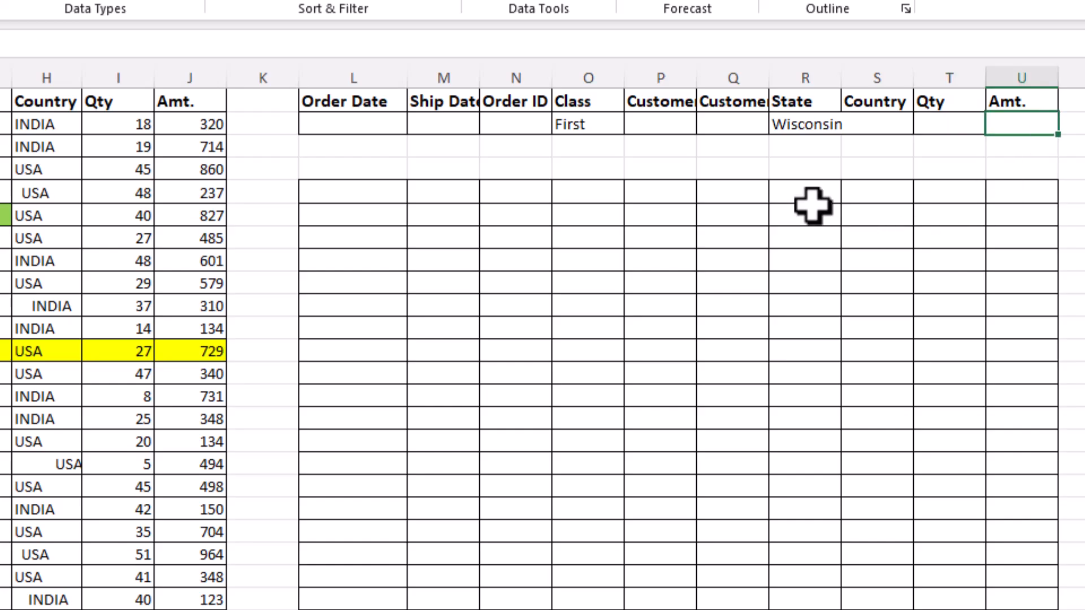
# Widen column R slightly and set the State criterion in R2 to illinois, leaving First as the Class criterion.
pyautogui.moveTo(841, 79); pyautogui.dragTo(863, 82)
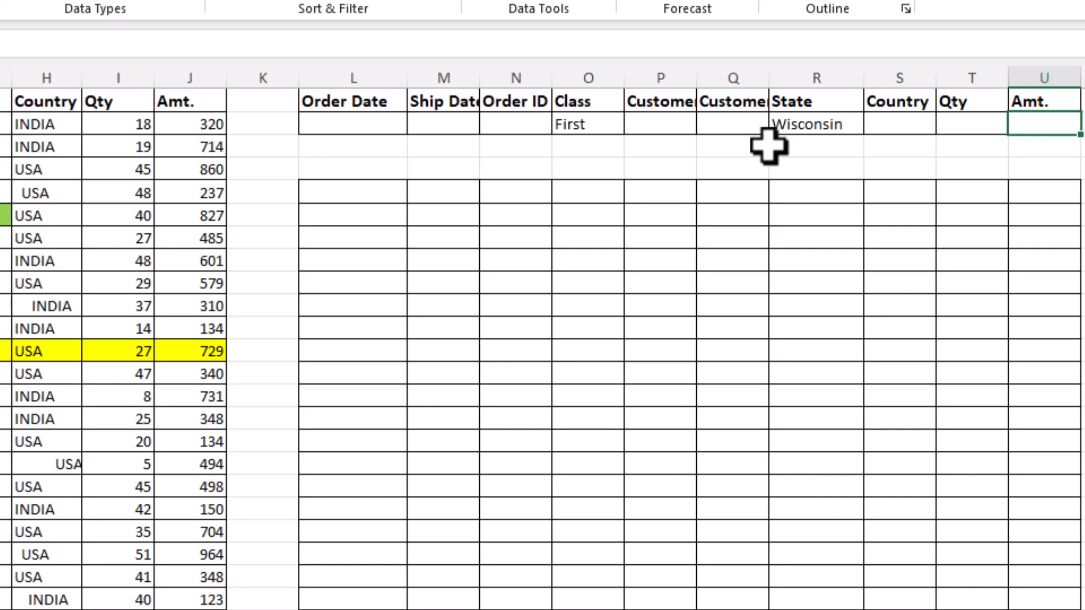
pyautogui.click(586, 126)
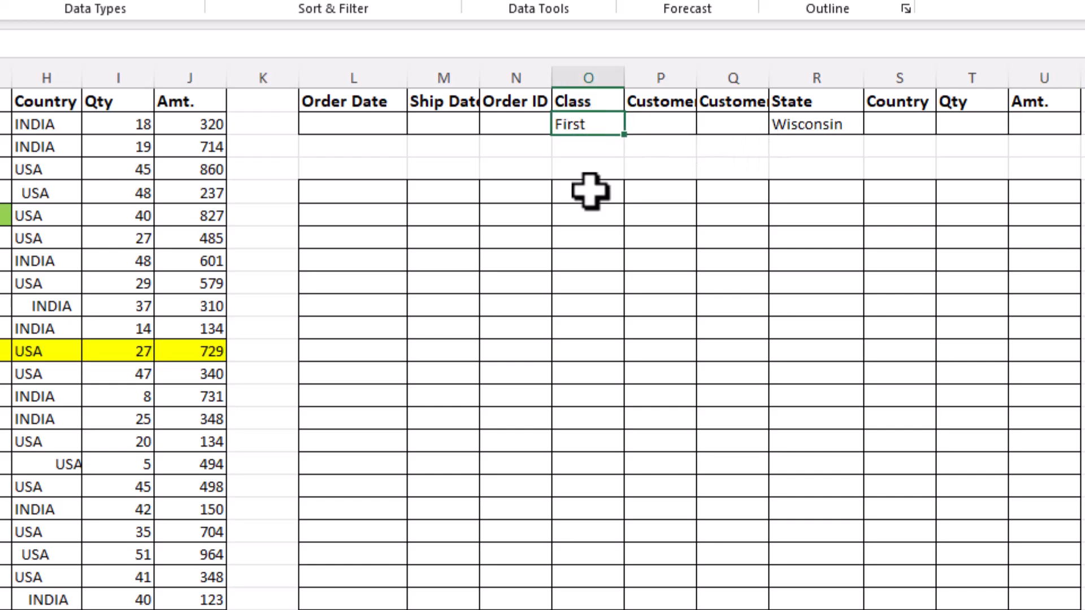
pyautogui.click(801, 129)
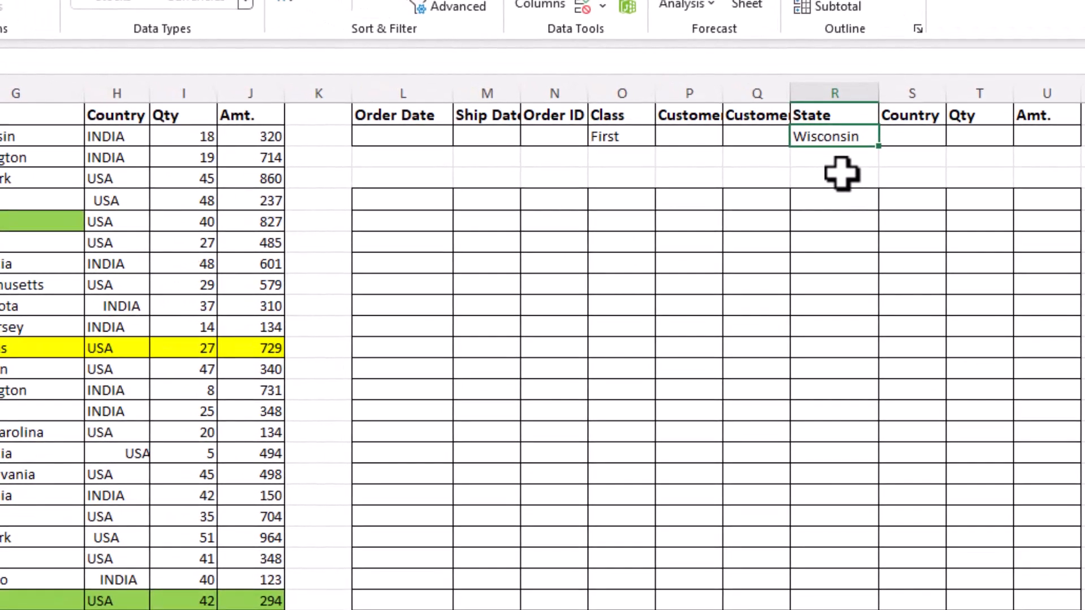
pyautogui.write('illinois')
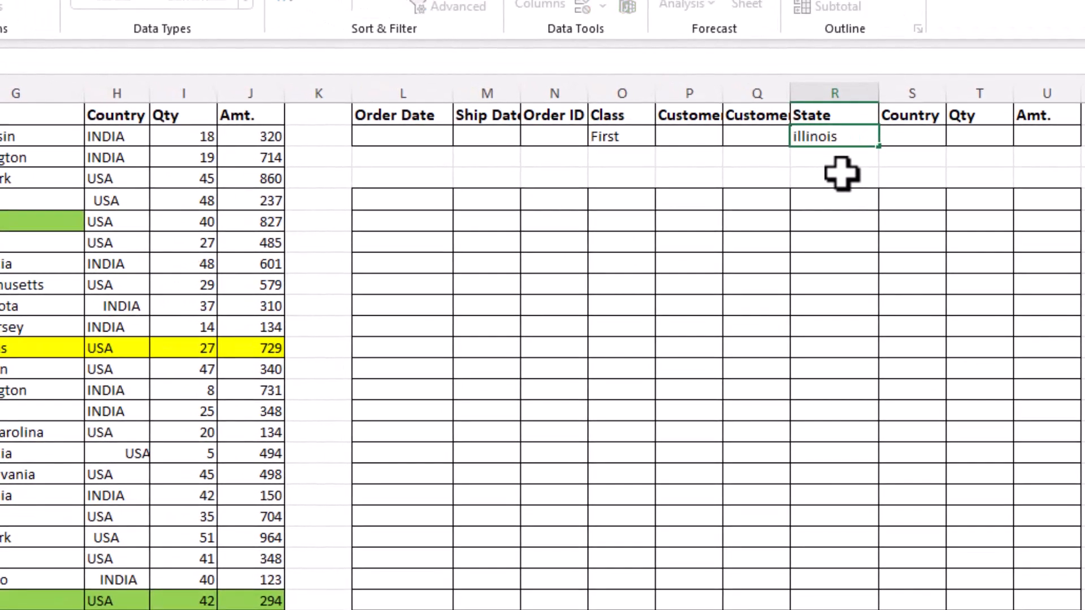
pyautogui.press('Return')
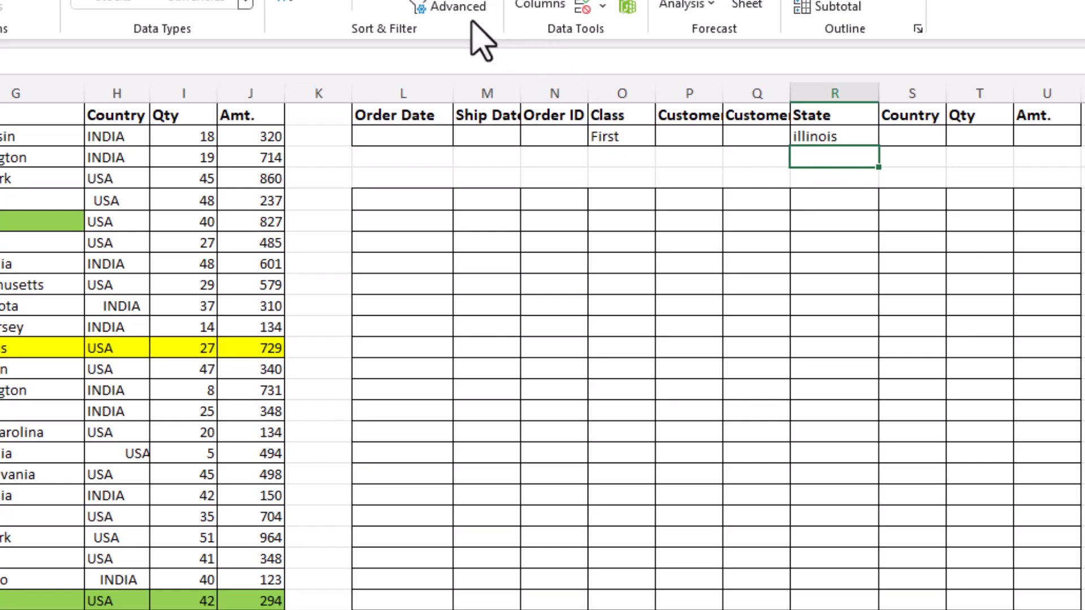
# Start an Advanced Filter copying A1:J153 to another location, with L1:U2 as the criteria range.
pyautogui.click(451, 8)
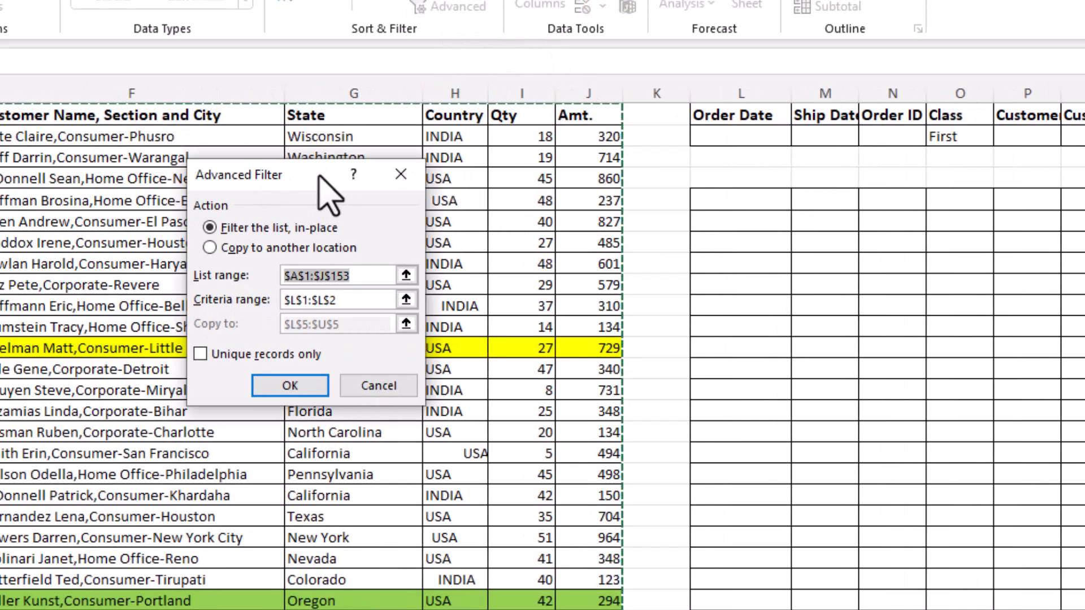
pyautogui.moveTo(308, 178); pyautogui.dragTo(422, 174)
pyautogui.click(324, 243)
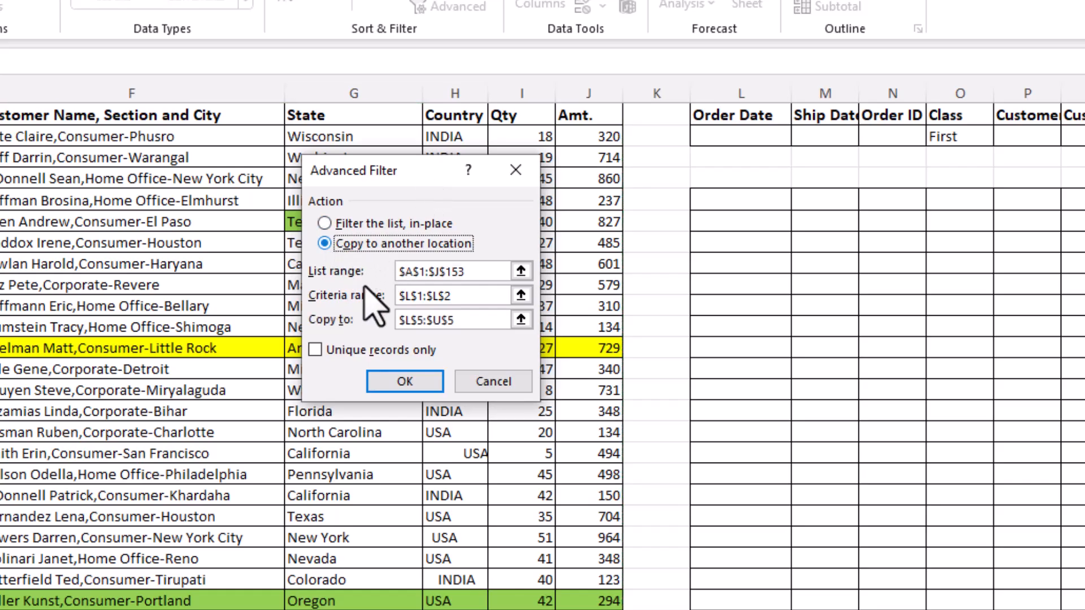
pyautogui.click(481, 272)
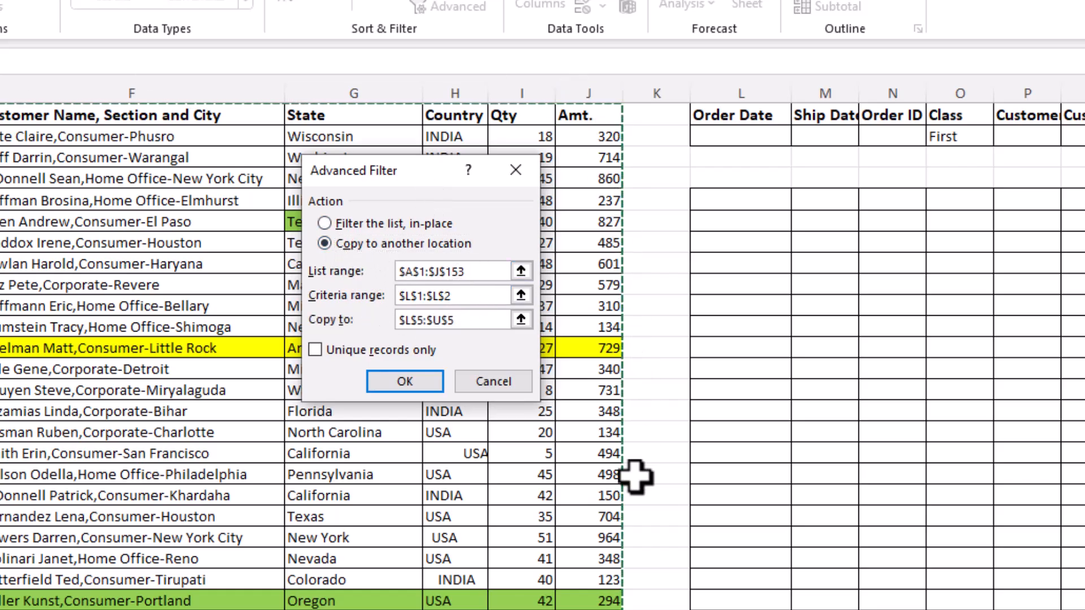
pyautogui.click(458, 296)
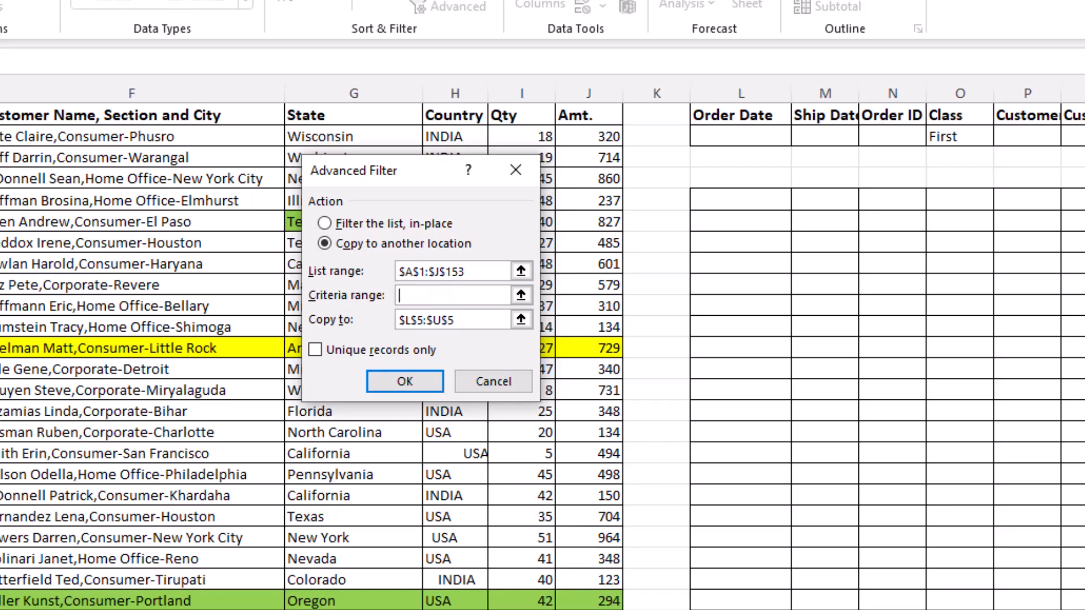
pyautogui.hscroll(3, 542, 356)
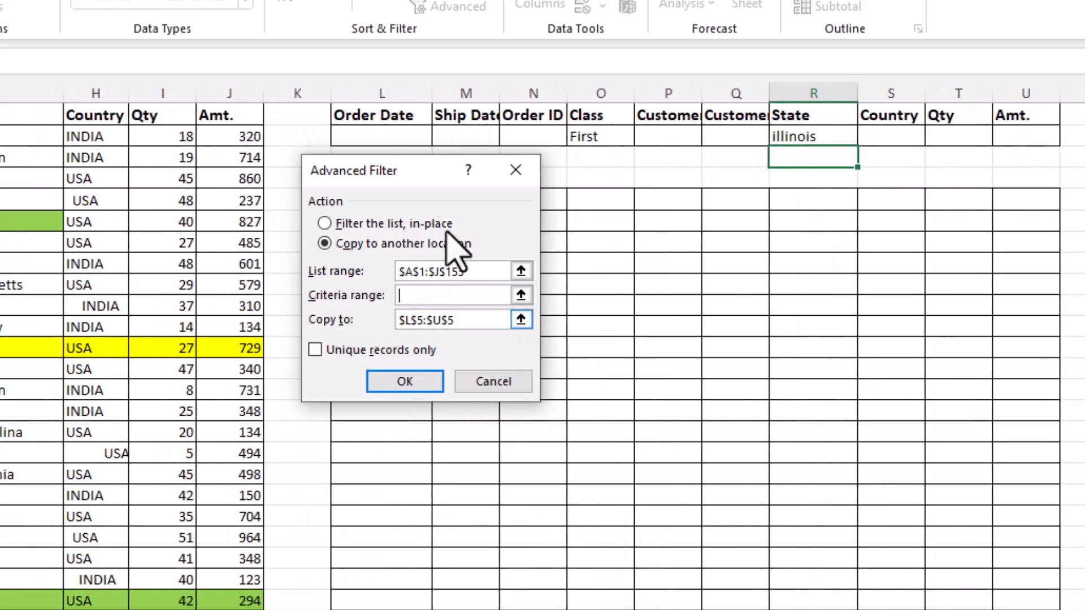
pyautogui.moveTo(388, 112); pyautogui.dragTo(1038, 128)
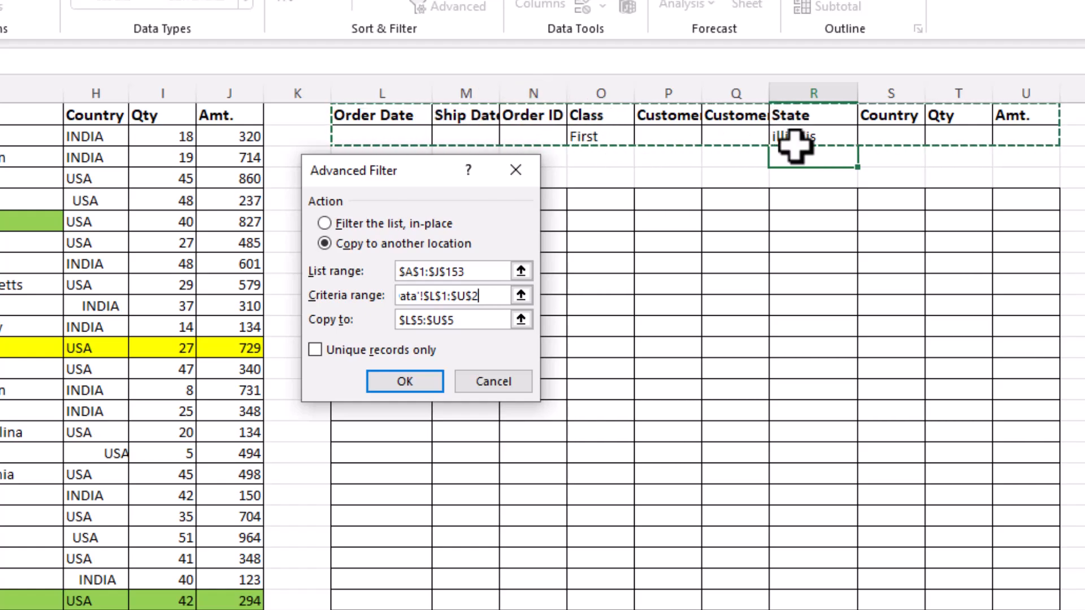
# Replace the copy destination with L5 on Office Data and run the Advanced Filter.
pyautogui.click(478, 319)
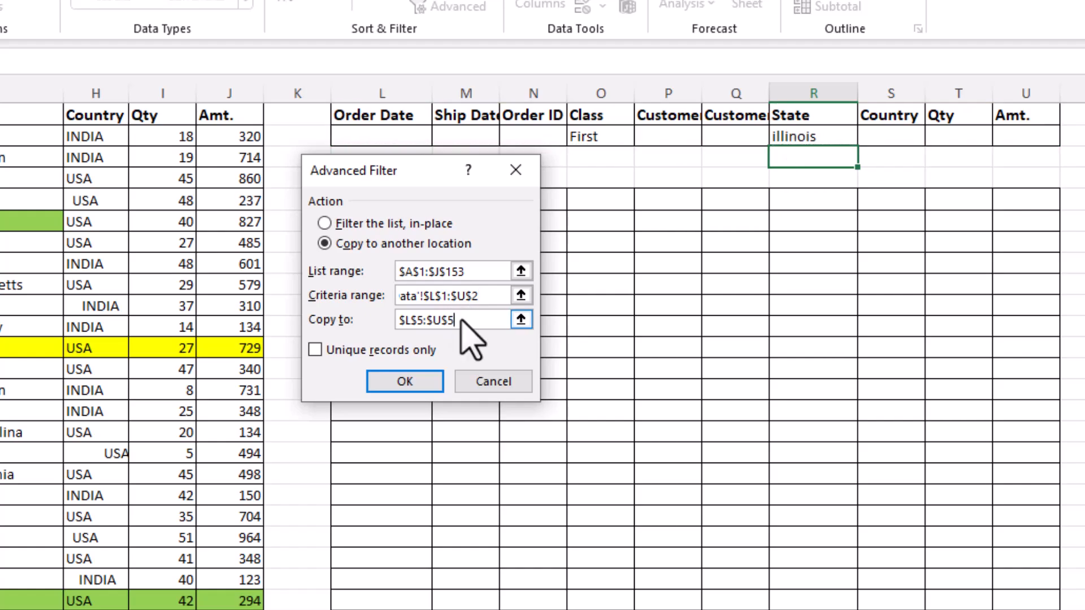
pyautogui.press('BackSpace')
pyautogui.press('BackSpace')
pyautogui.press('BackSpace')
pyautogui.press('BackSpace')
pyautogui.press('BackSpace')
pyautogui.press('BackSpace')
pyautogui.press('BackSpace')
pyautogui.press('BackSpace')
pyautogui.moveTo(433, 182); pyautogui.dragTo(196, 173)
pyautogui.click(368, 204)
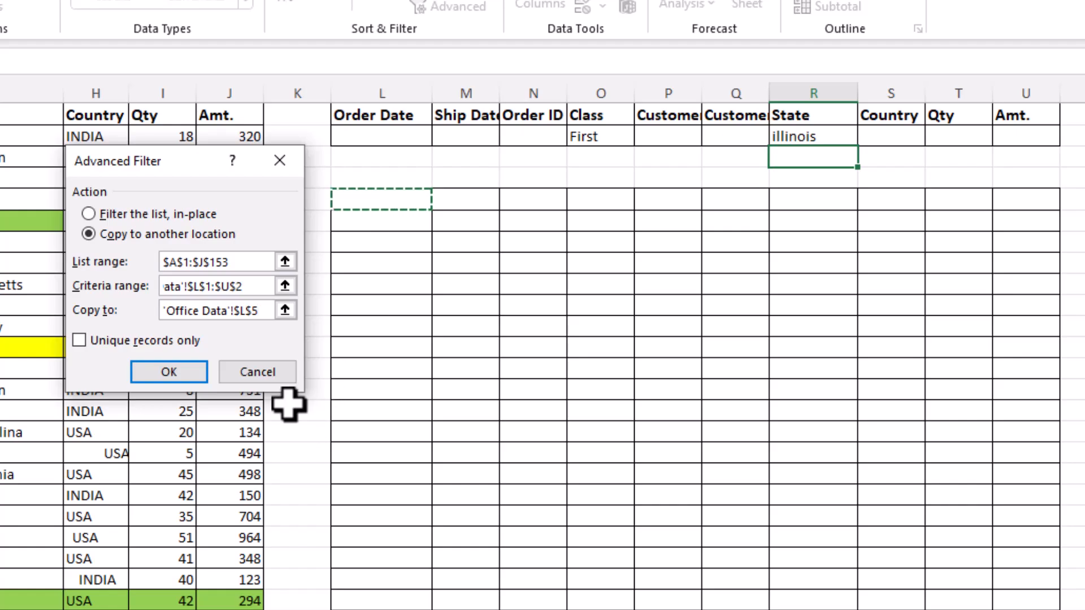
pyautogui.click(168, 372)
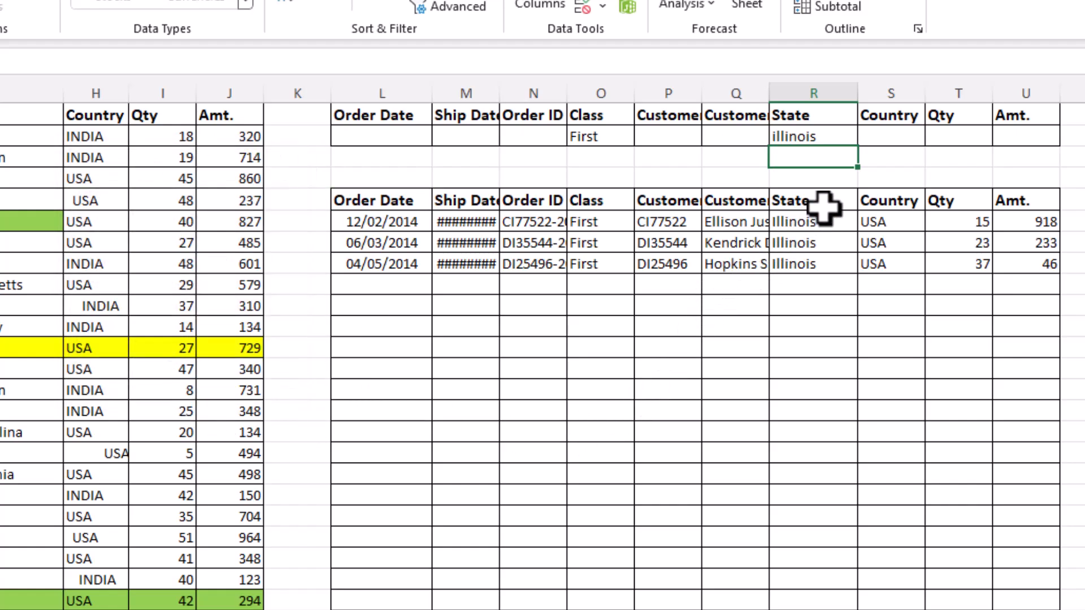
# Enter >1-3-2014 as the Ship Date criterion in M2 and auto-fit the width of column M.
pyautogui.moveTo(587, 223); pyautogui.dragTo(588, 286)
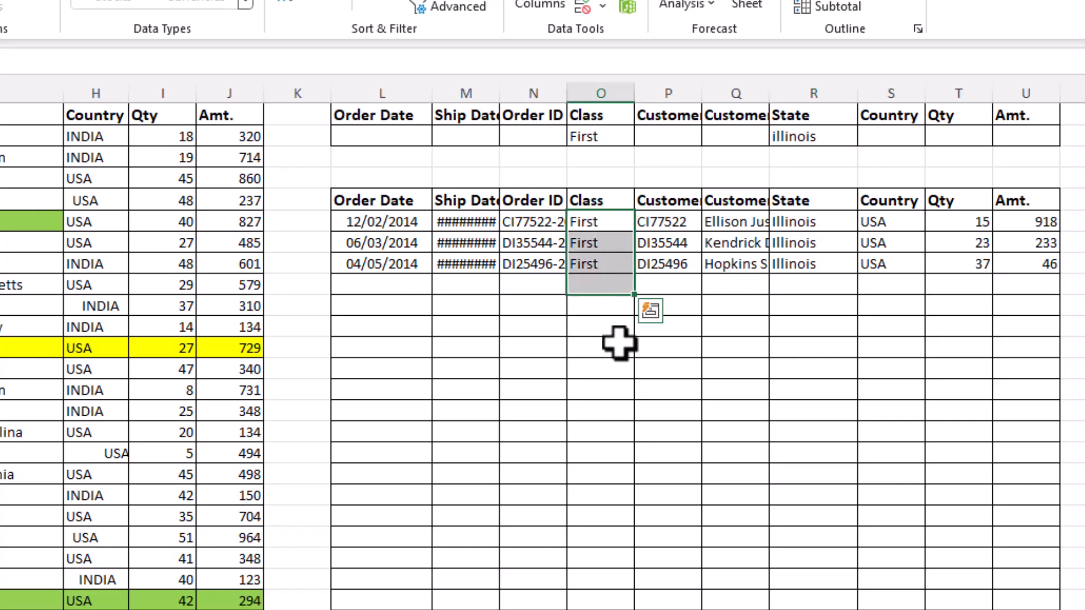
pyautogui.click(653, 230)
pyautogui.click(383, 131)
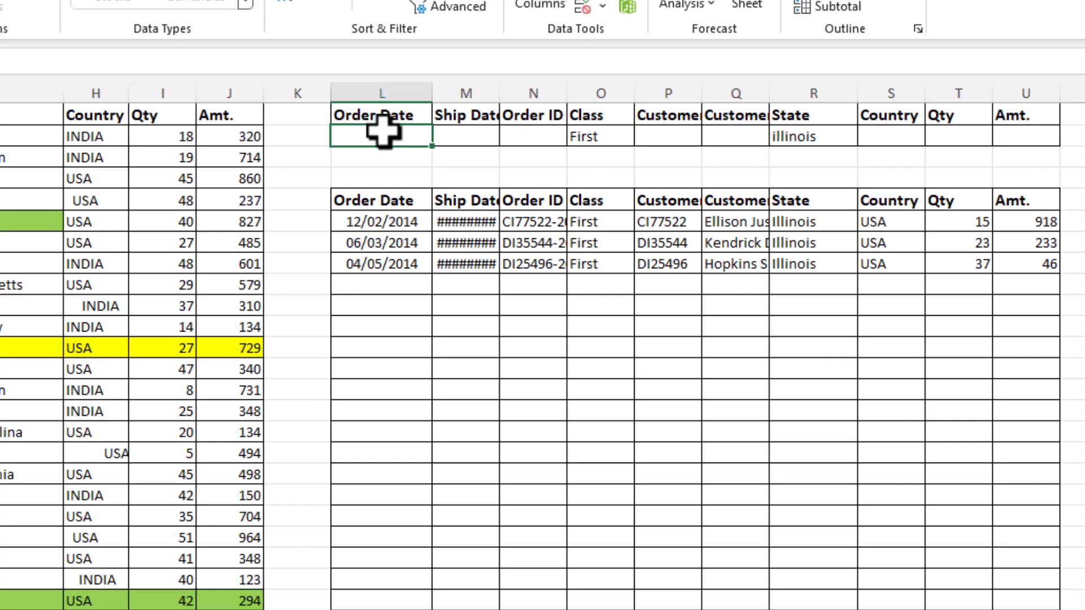
pyautogui.click(483, 135)
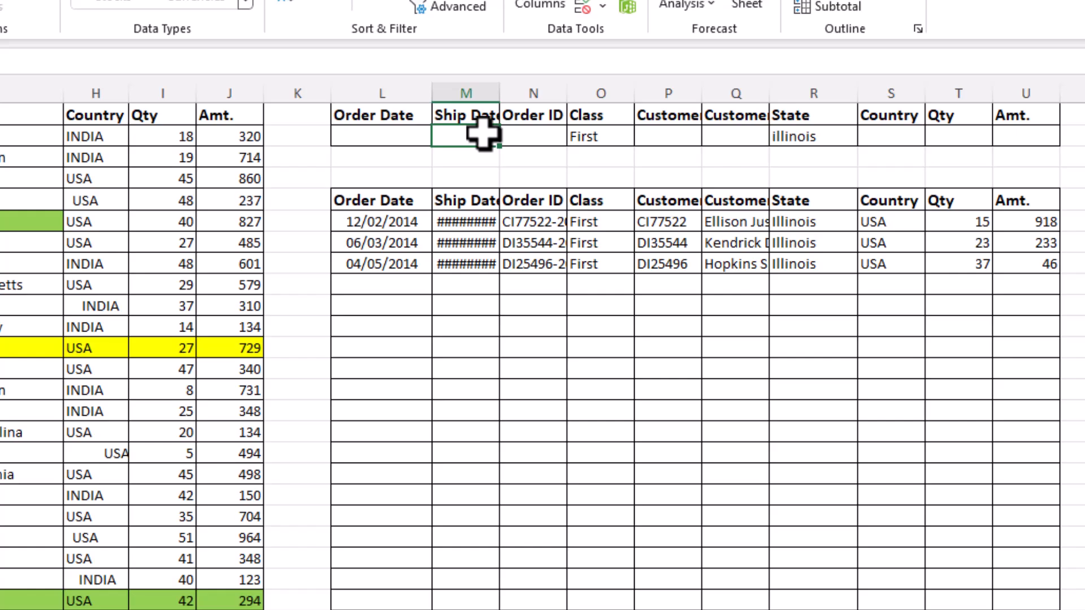
pyautogui.write('>1-3-')
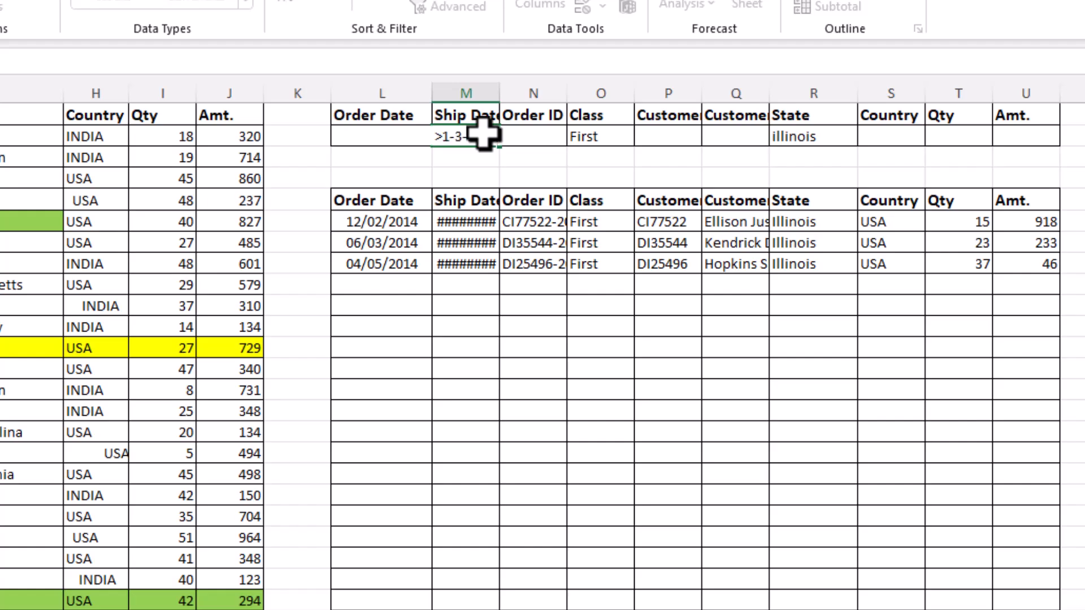
pyautogui.write('2014')
pyautogui.press('Return')
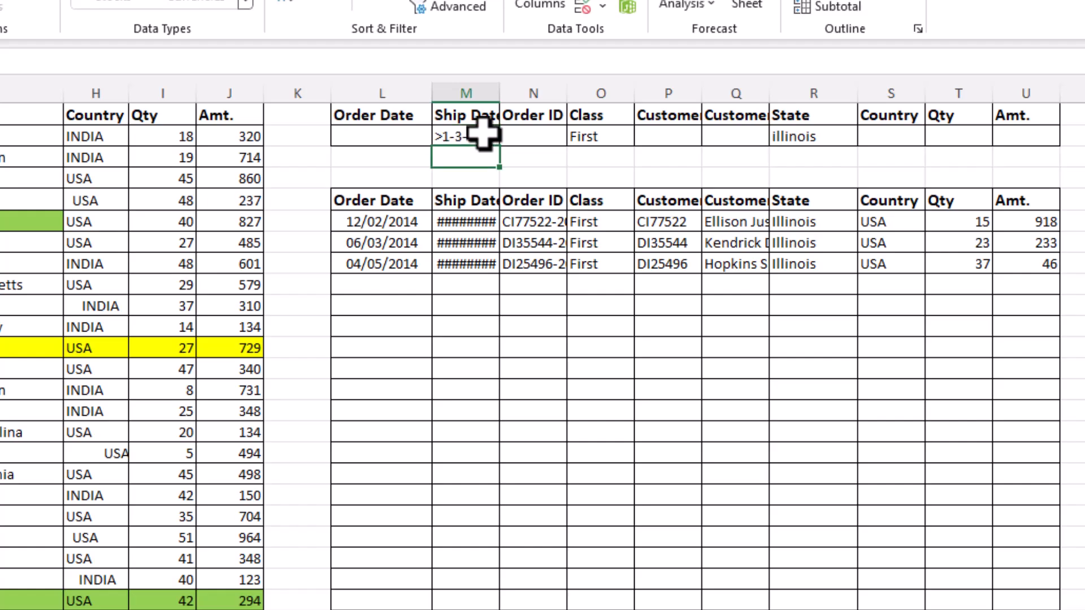
pyautogui.doubleClick(499, 91)
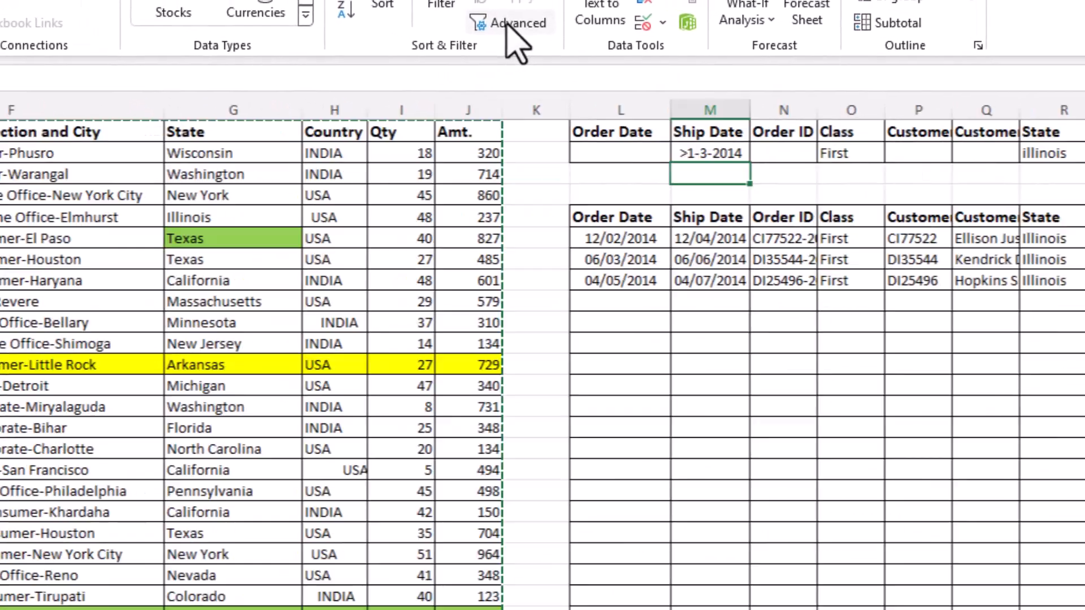
# Run an Advanced Filter copying A1:J153 to L5:U5, with L1:U2 as the criteria range.
pyautogui.click(449, 6)
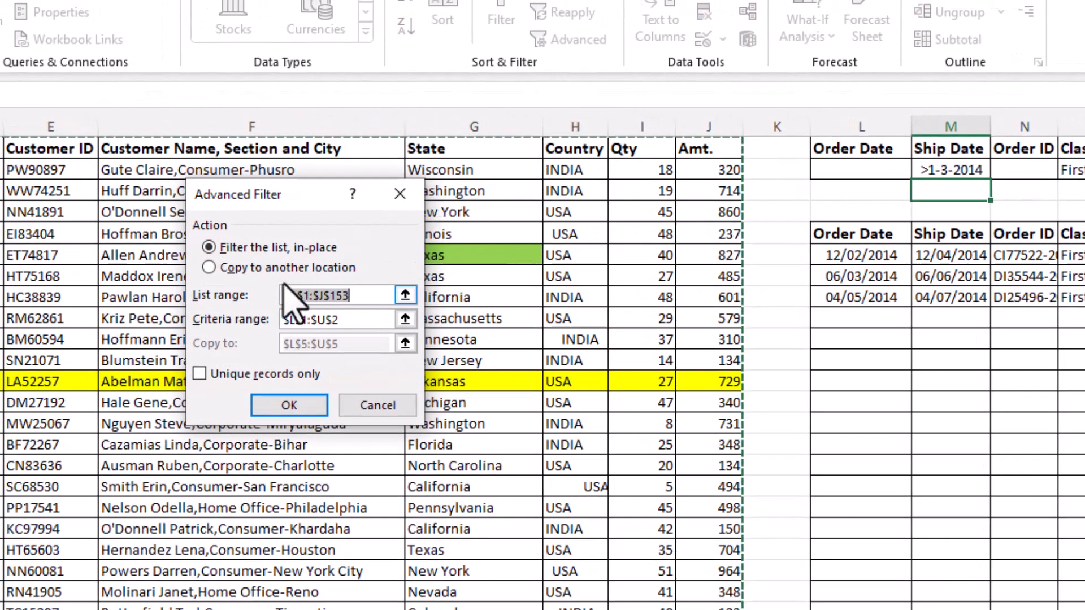
pyautogui.click(208, 267)
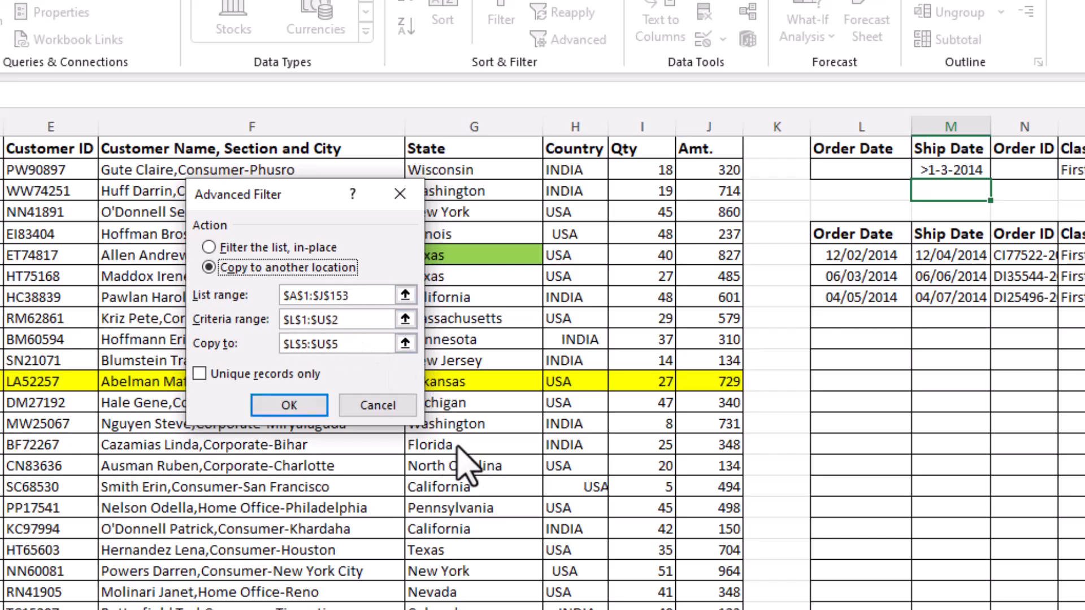
pyautogui.click(287, 404)
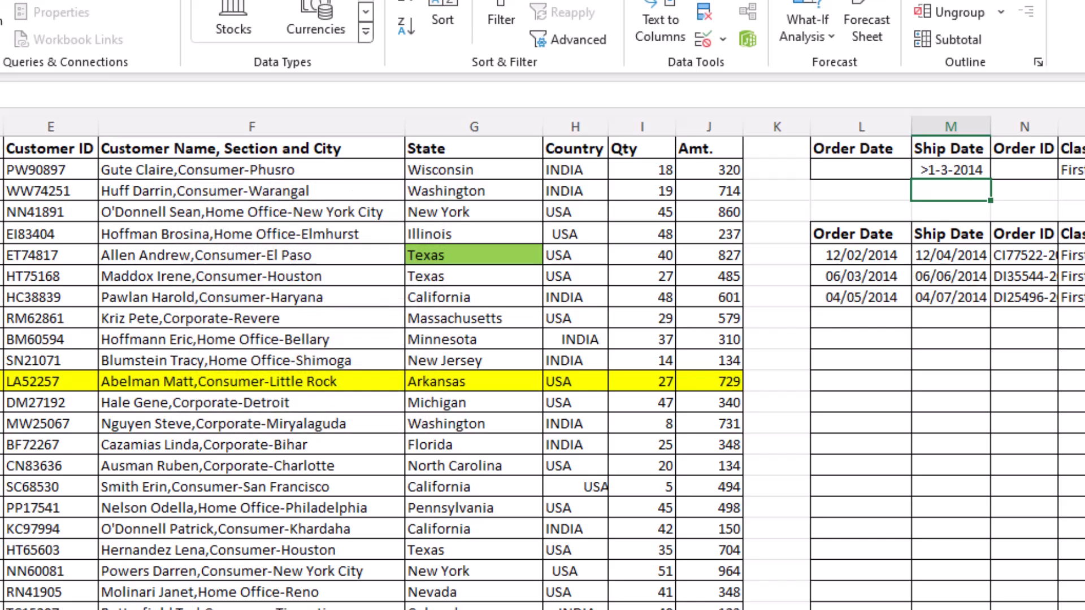
pyautogui.hscroll(3, 542, 361)
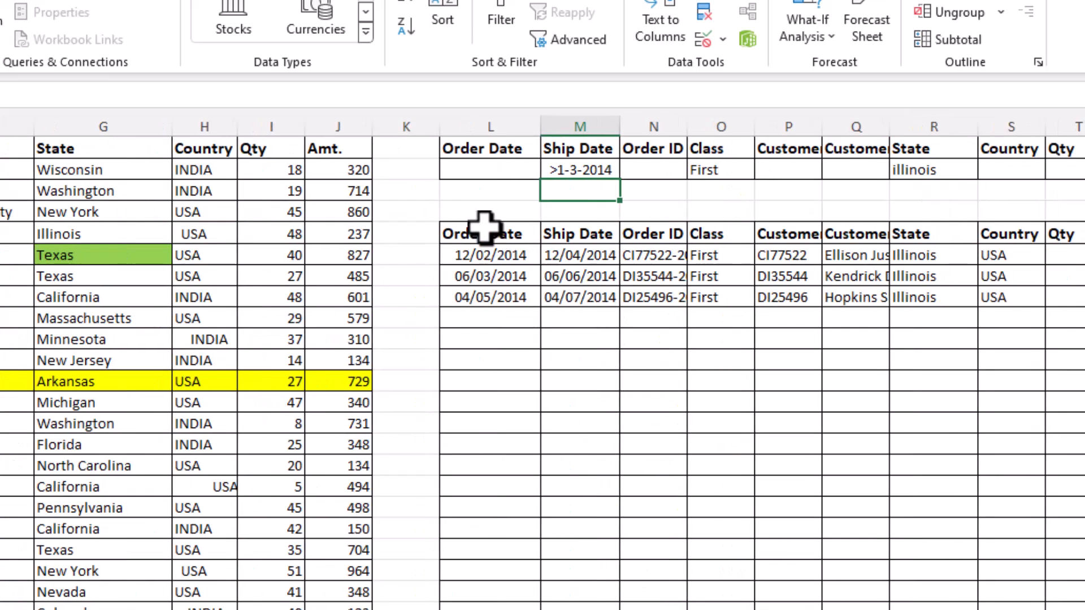
# Clear the extracted table in L5:V9 and rerun the Advanced Filter to the same copy destination, L5:U5.
pyautogui.moveTo(484, 233); pyautogui.dragTo(642, 319)
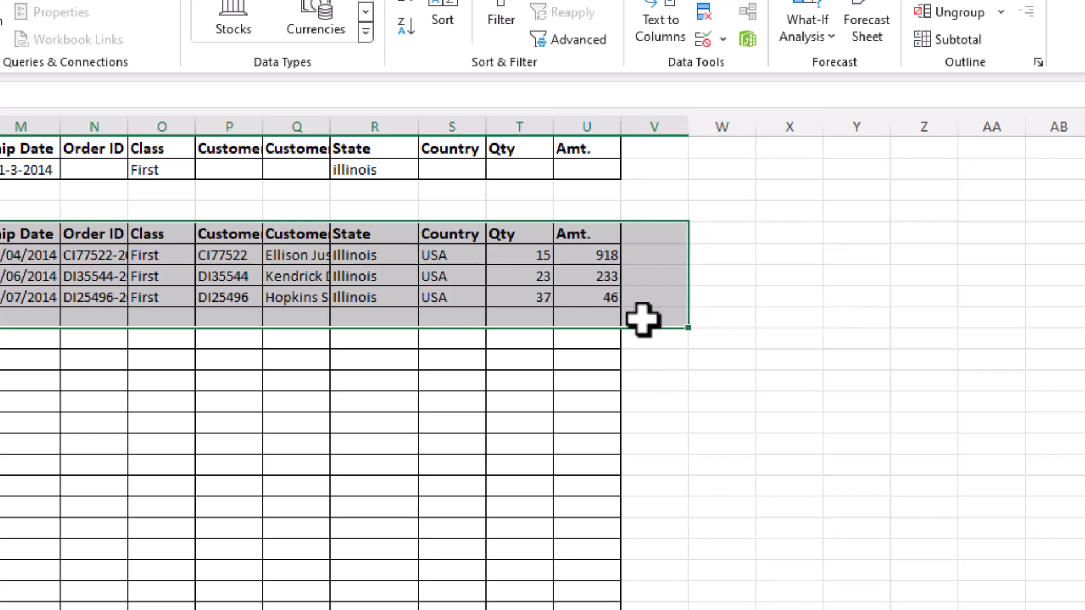
pyautogui.press('Delete')
pyautogui.hscroll(-3, 870, 390)
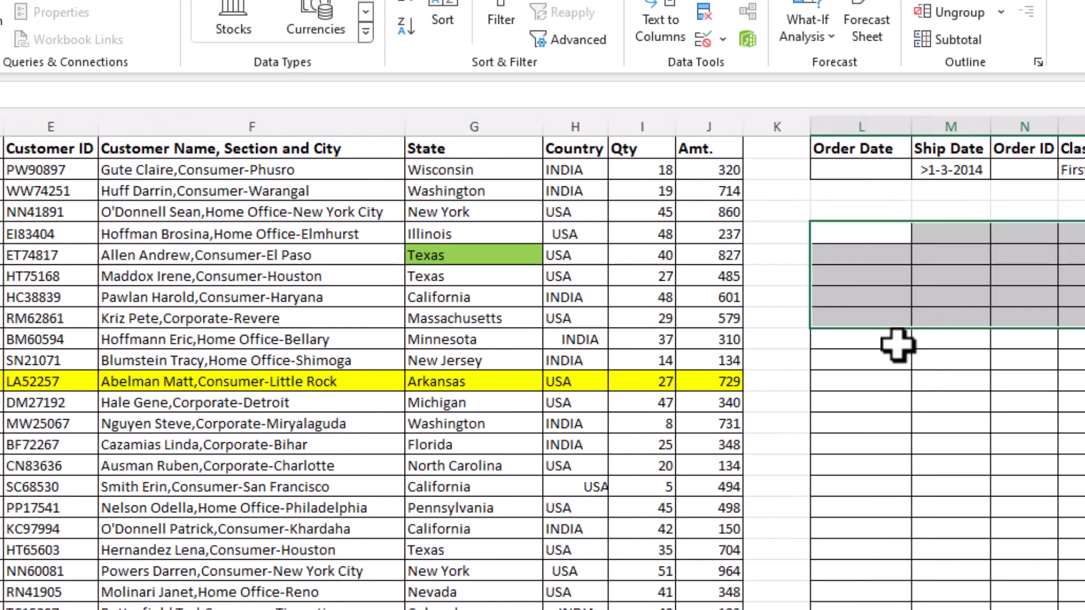
pyautogui.click(572, 40)
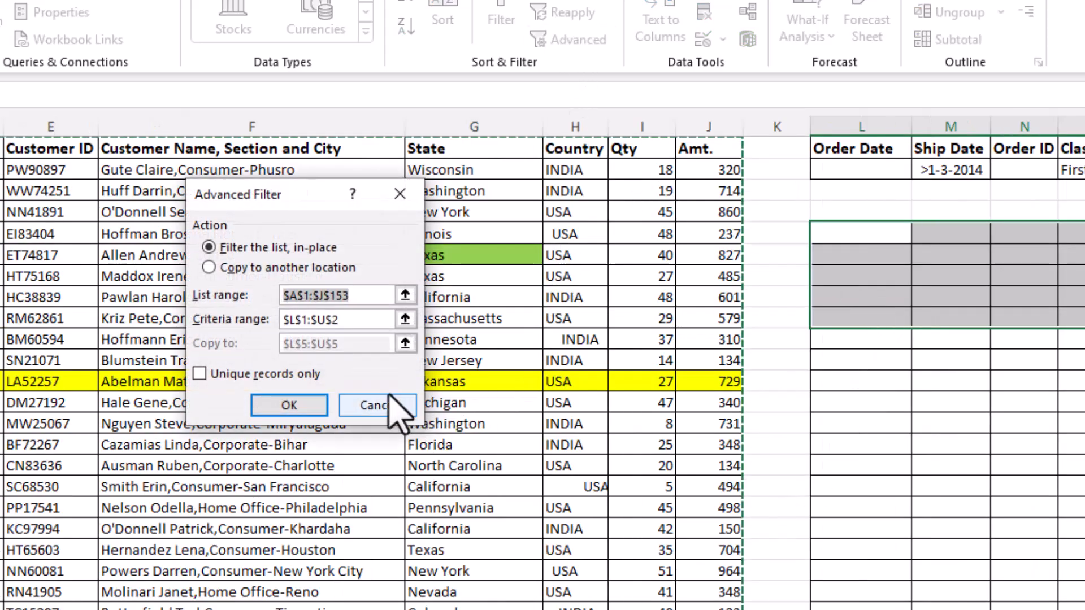
pyautogui.click(243, 267)
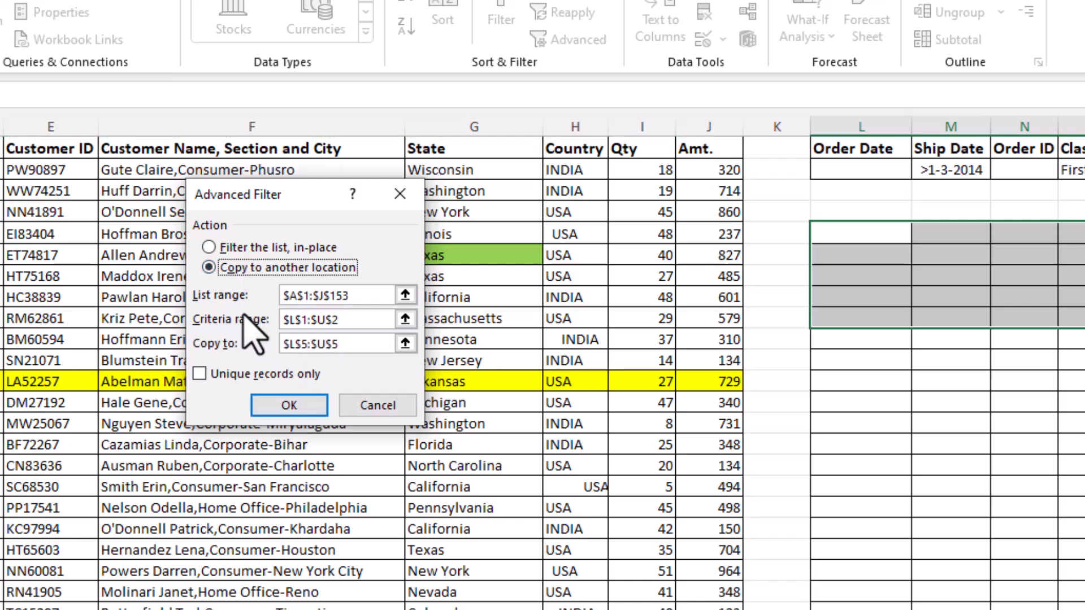
pyautogui.click(288, 406)
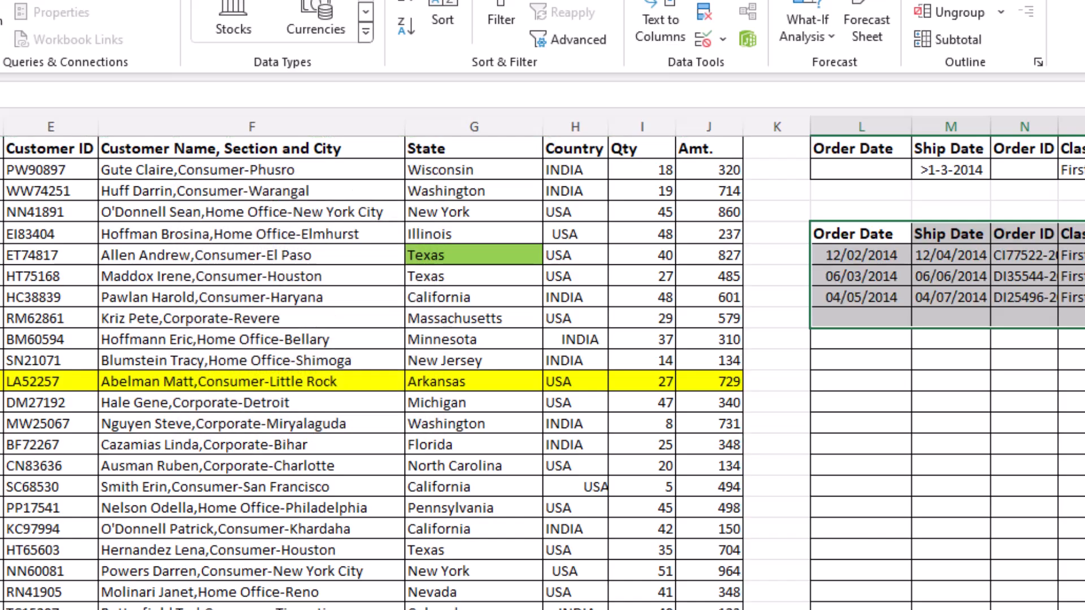
pyautogui.hscroll(3, 543, 362)
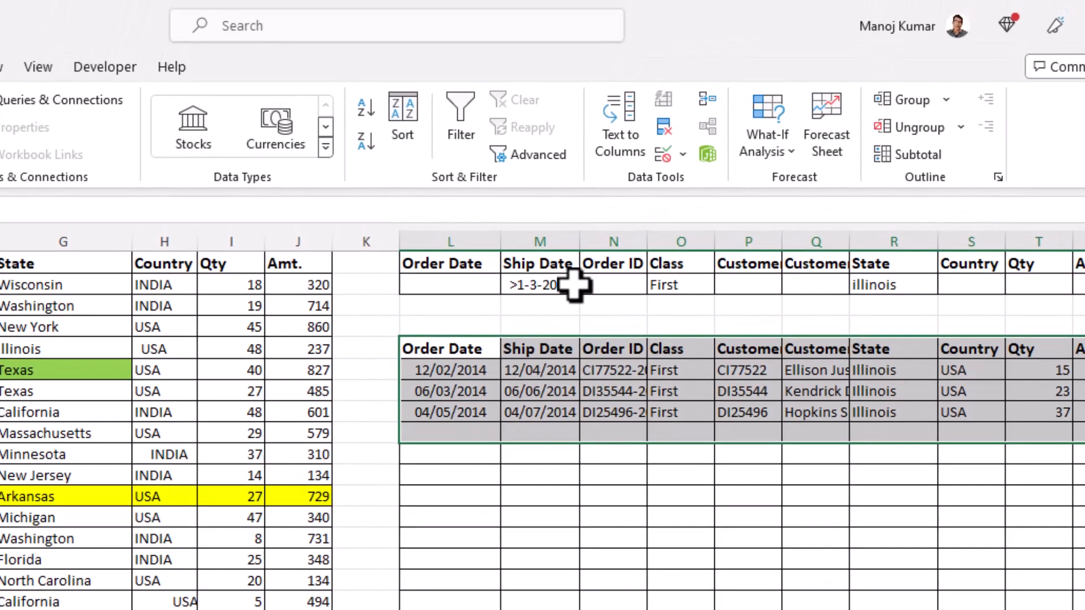
# Rewrite the Ship Date criterion in M2 as >01/03/2014 and run the Advanced Filter copying to L5:U5 again.
pyautogui.click(572, 285)
pyautogui.doubleClick(554, 285)
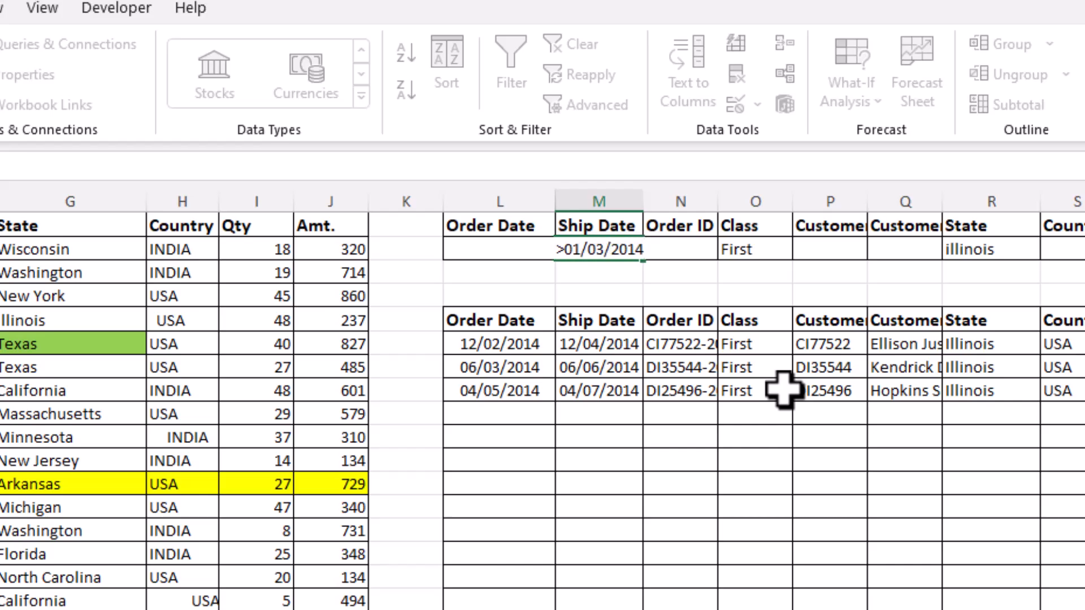
pyautogui.press('Return')
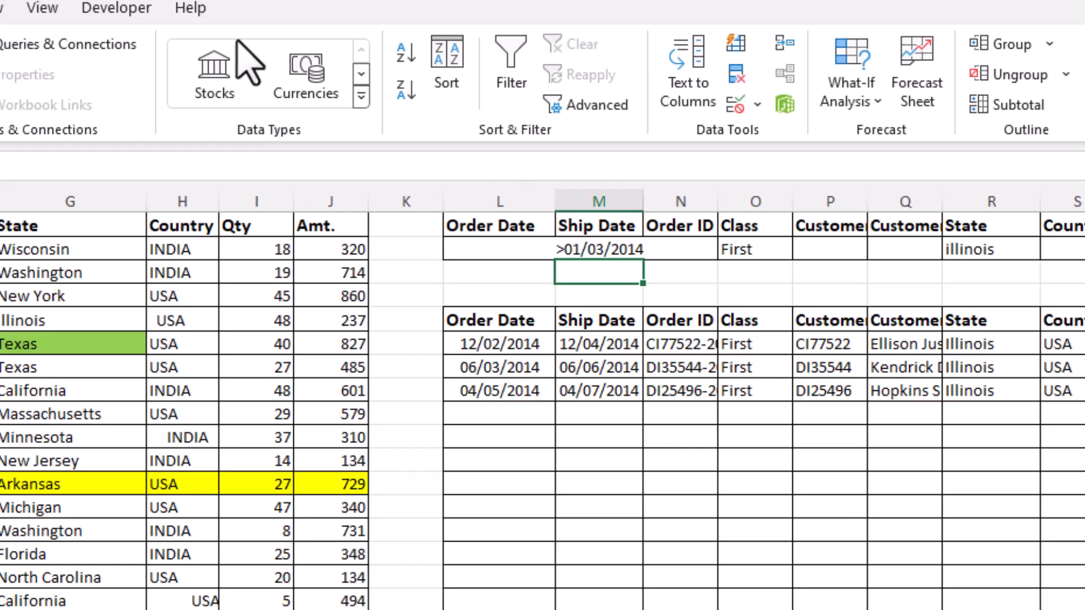
pyautogui.click(574, 107)
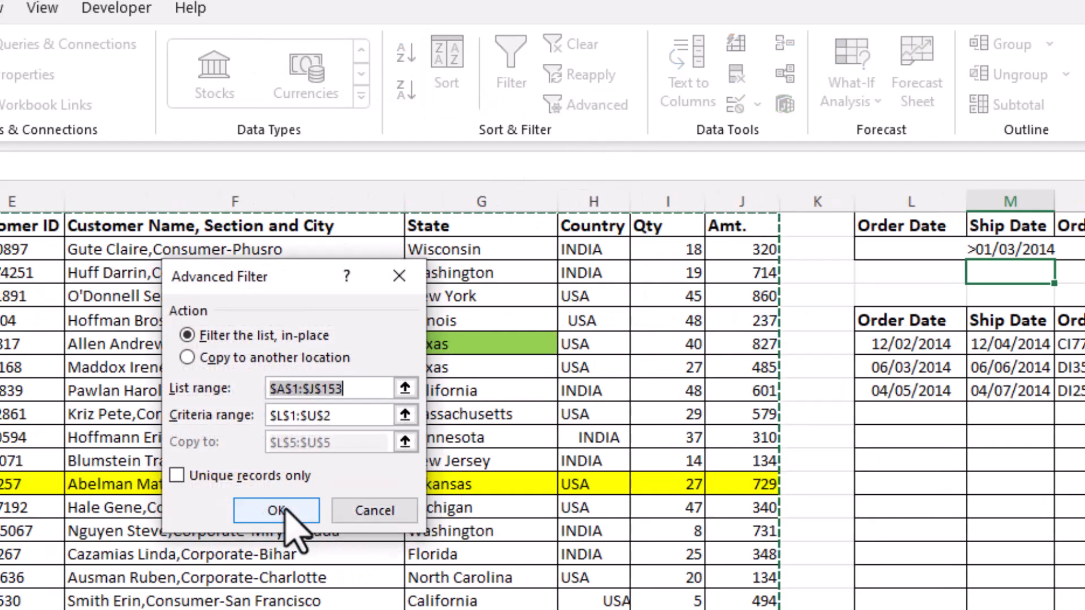
pyautogui.click(188, 357)
pyautogui.click(277, 510)
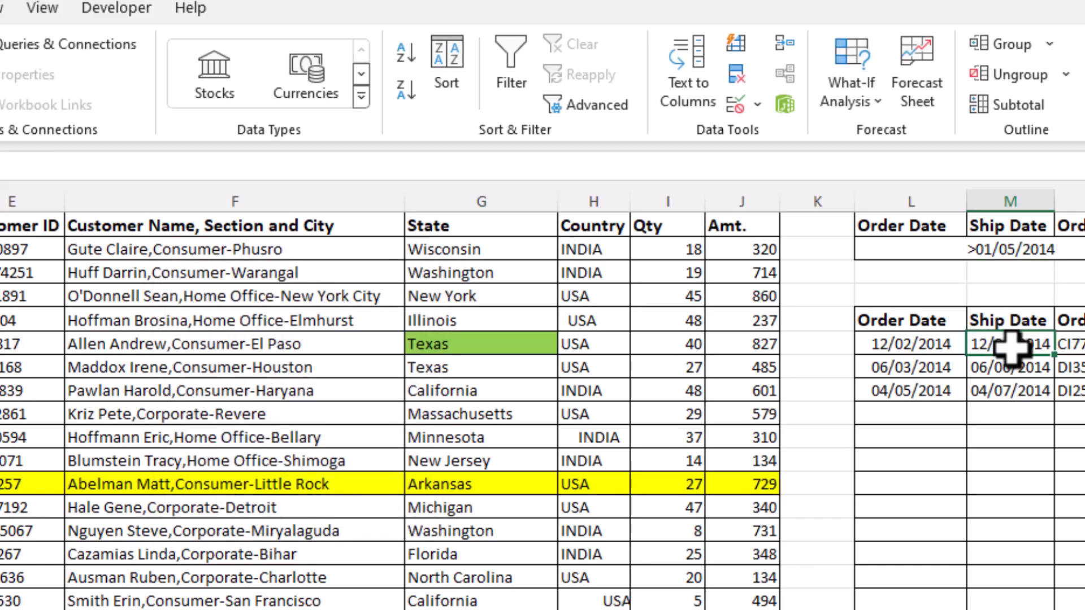
# Check the Ship Date values of the extracted rows in M6:M8 against the Ship Date criterion.
pyautogui.click(1012, 370)
pyautogui.click(1011, 396)
pyautogui.click(1012, 367)
pyautogui.click(1011, 346)
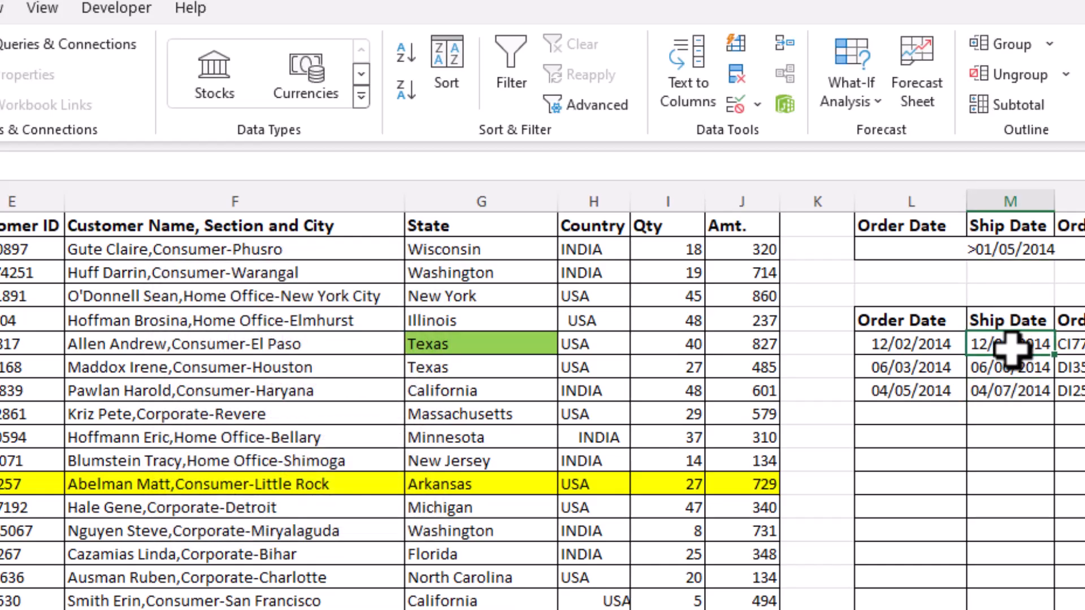
pyautogui.click(927, 346)
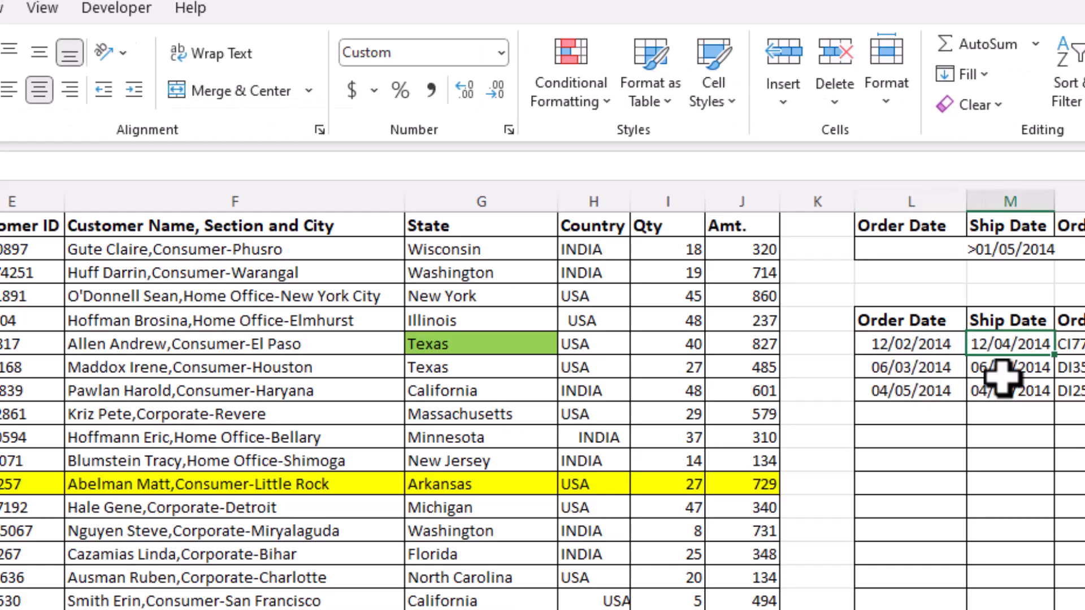
pyautogui.click(1002, 367)
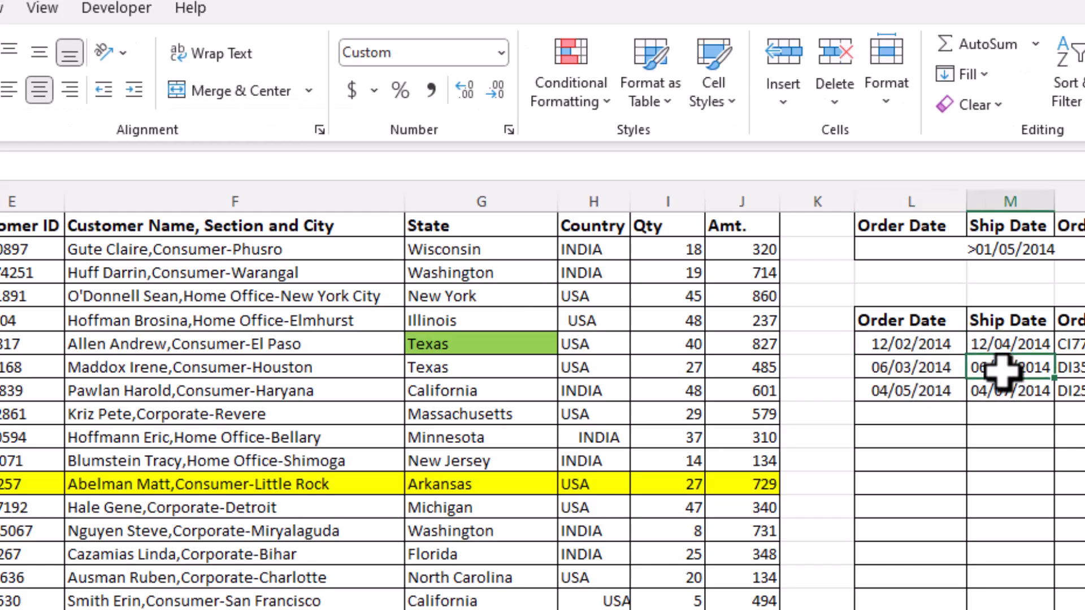
pyautogui.click(1003, 387)
# Clear the Ship Date criterion in M2 and set the Qty criterion in T2 to >20.
pyautogui.click(1006, 246)
pyautogui.press('Delete')
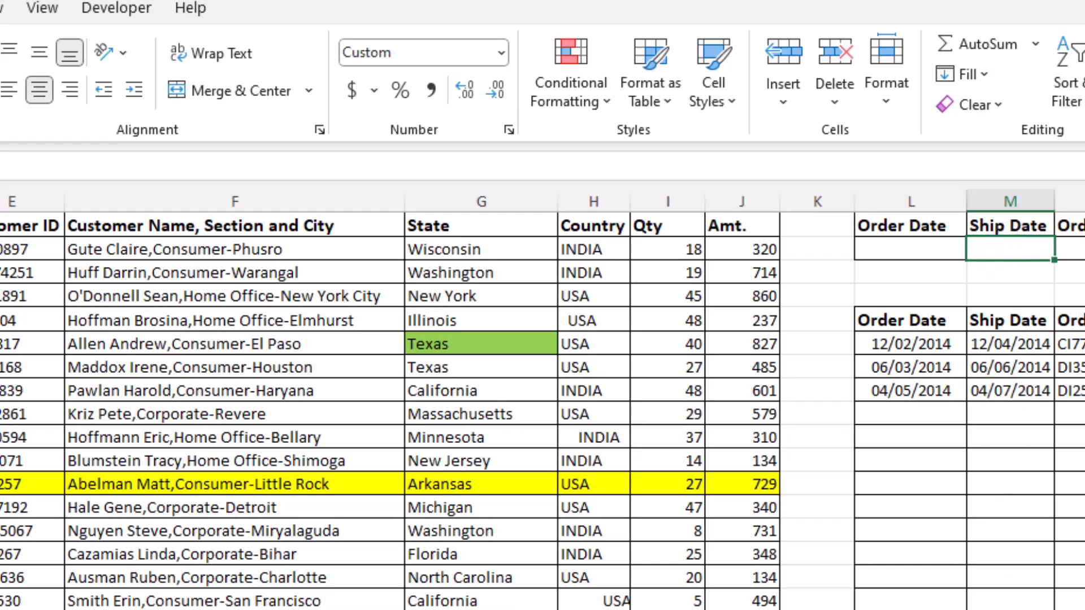
pyautogui.hscroll(3, 542, 400)
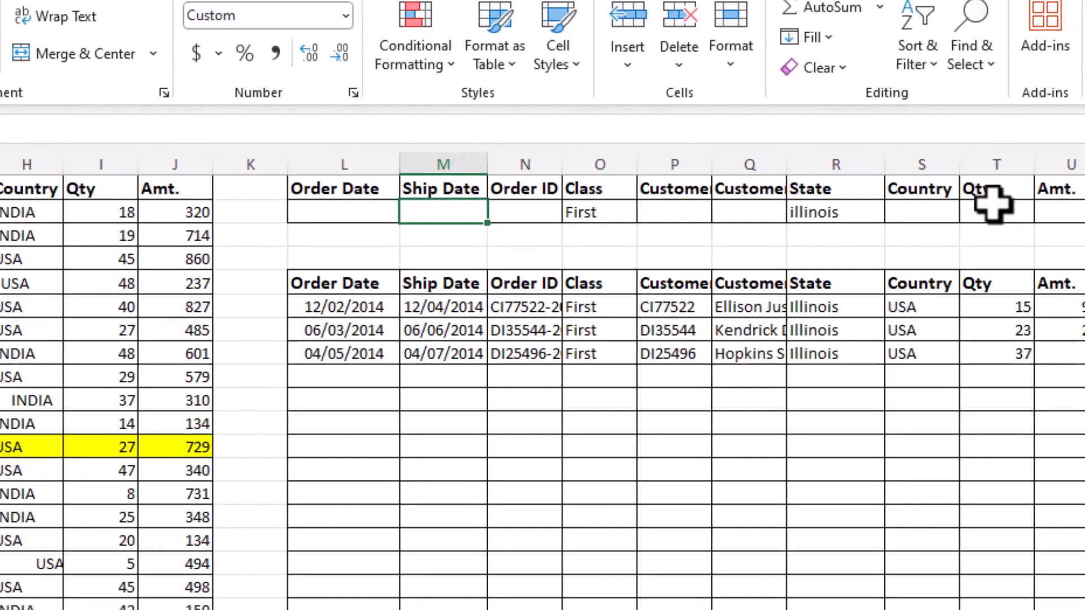
pyautogui.click(993, 204)
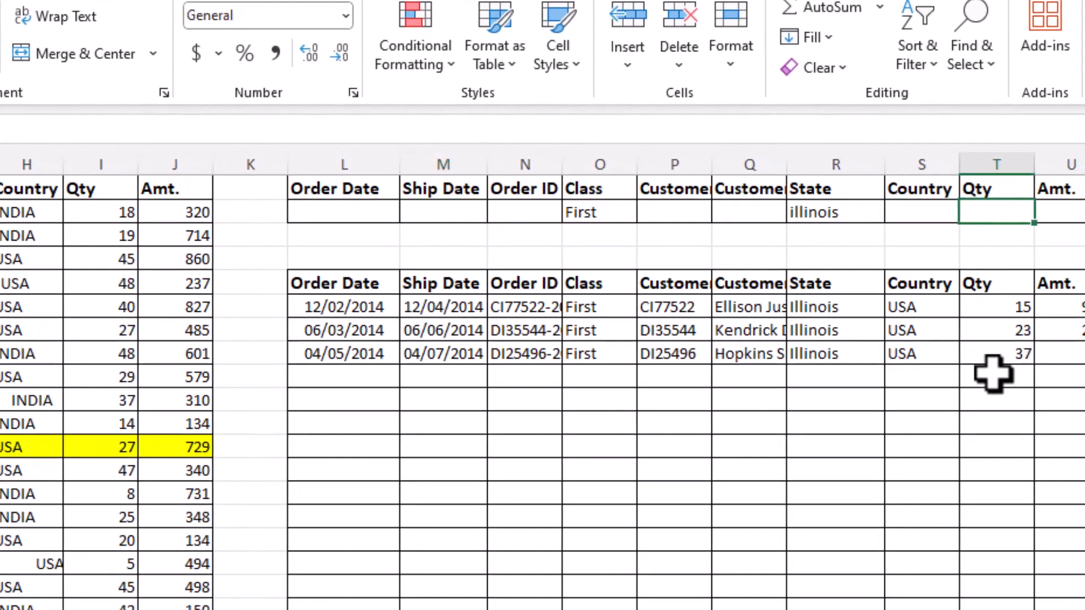
pyautogui.write('>')
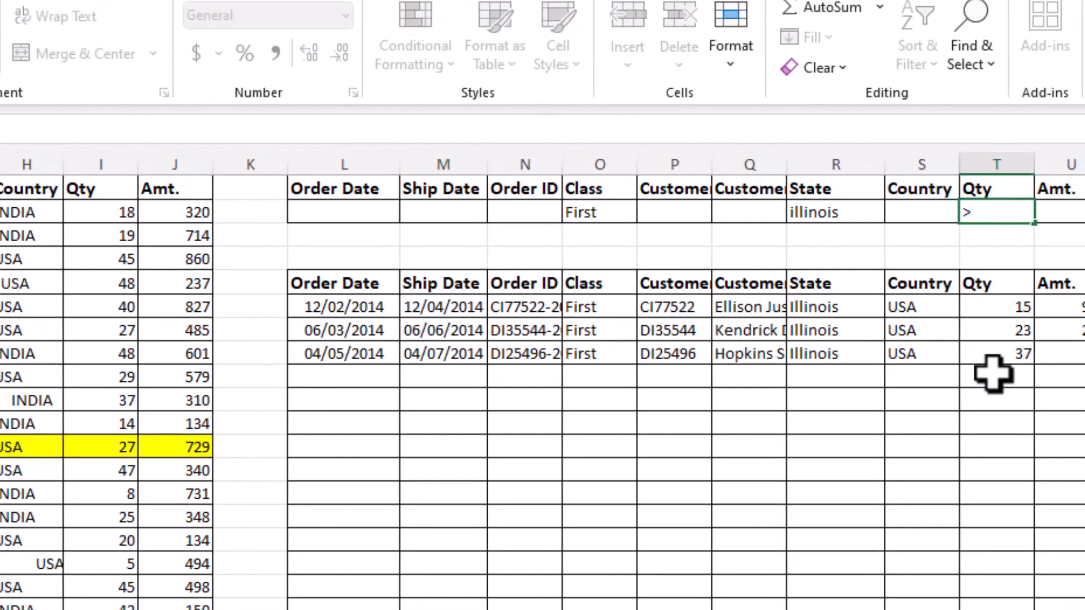
pyautogui.write('5')
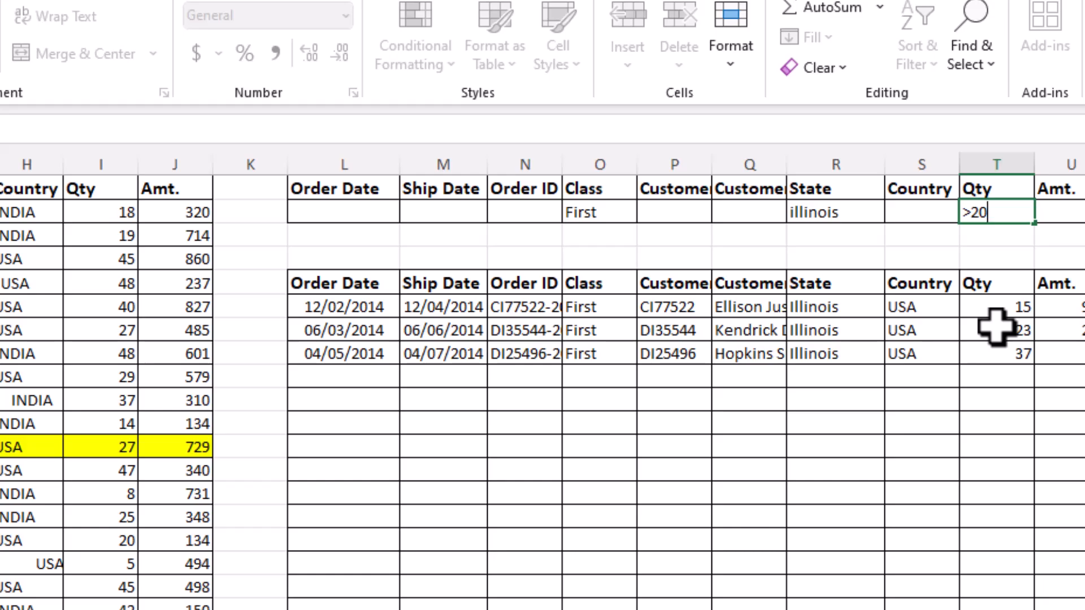
pyautogui.click(987, 235)
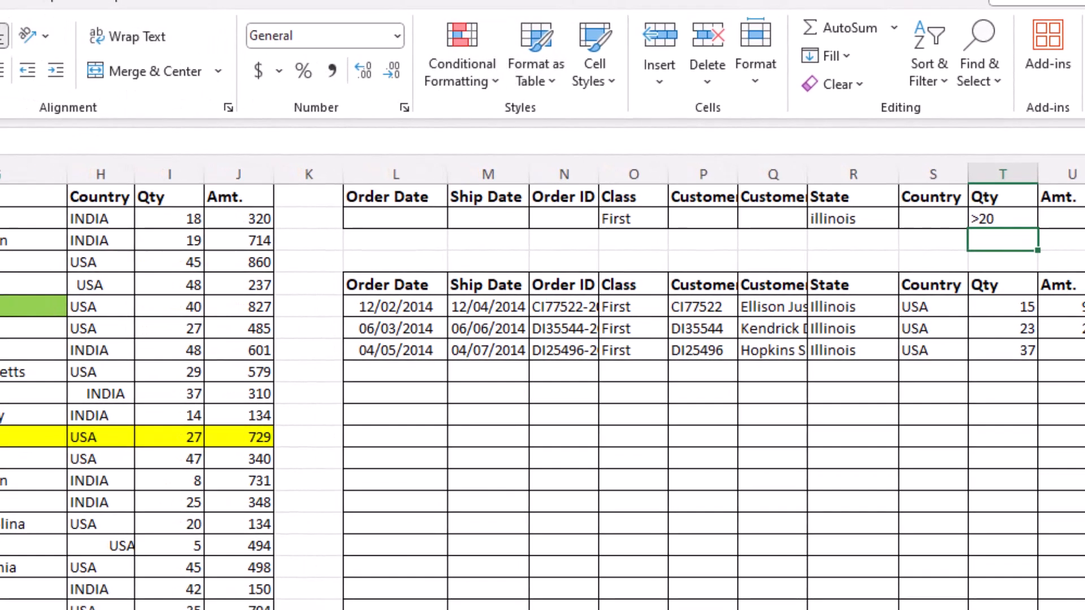
# Run the Advanced Filter by the Class, State and Qty criteria in L1:U2, copying the matches from A1:J153 to L5:U5.
pyautogui.click(2, 1)
pyautogui.click(500, 90)
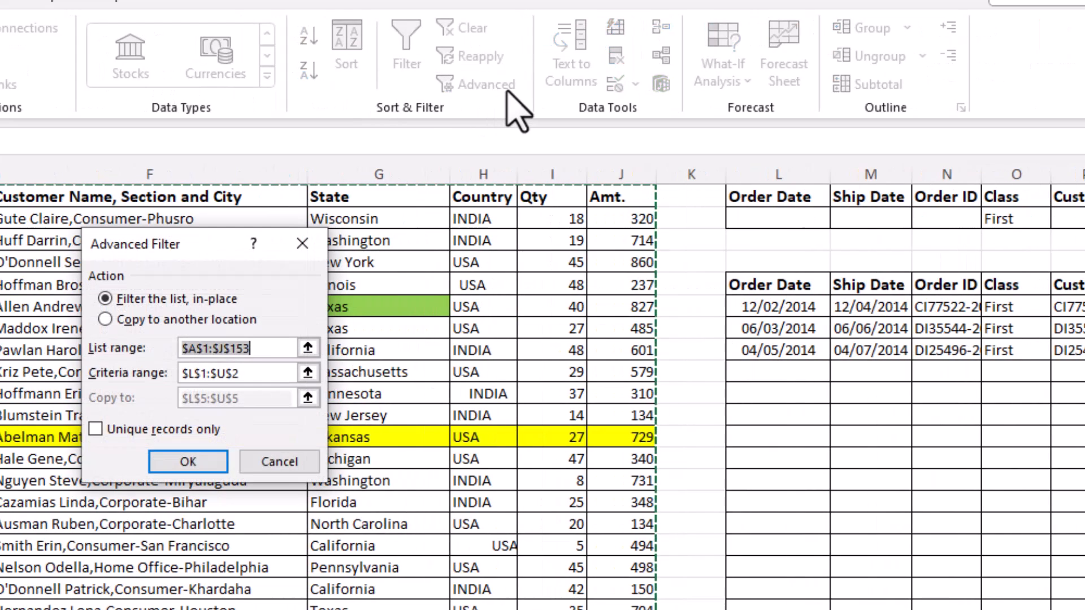
pyautogui.click(159, 321)
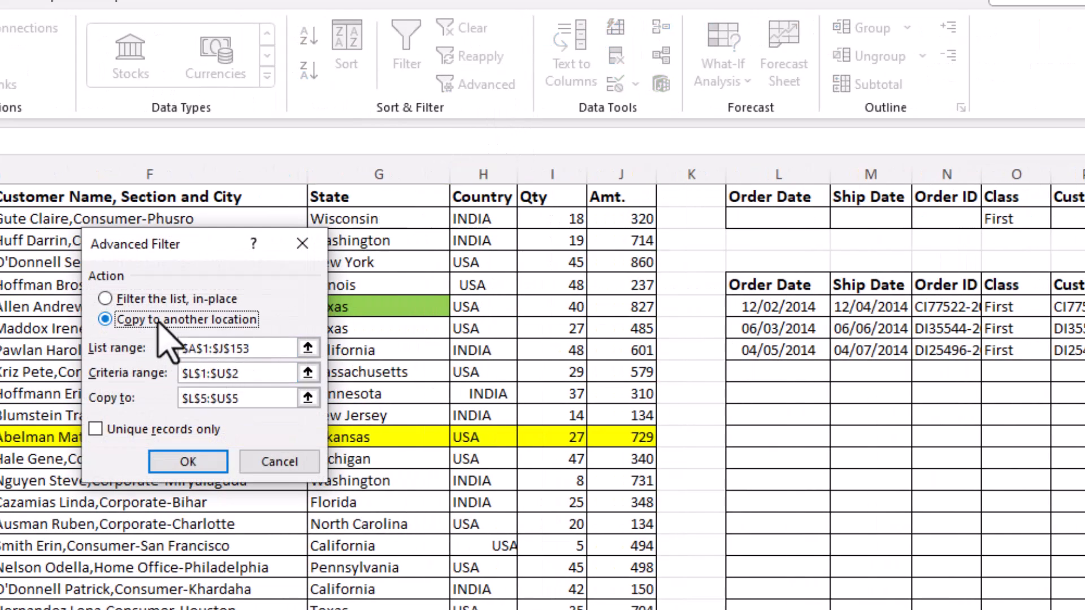
pyautogui.click(189, 462)
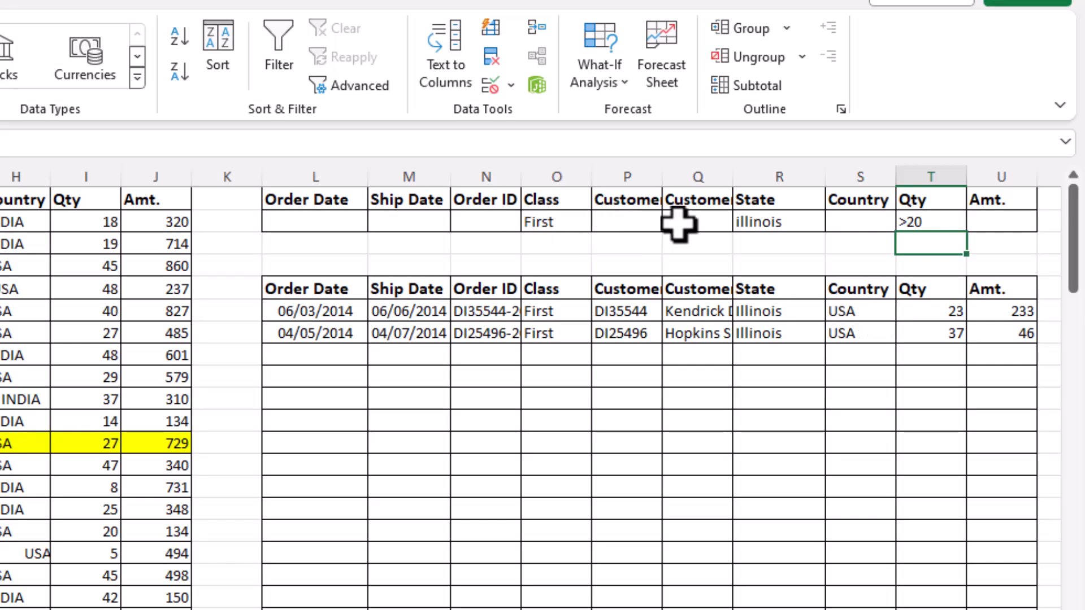
# Review the Class, State and Qty criteria against the extracted rows in L6:U7.
pyautogui.click(560, 225)
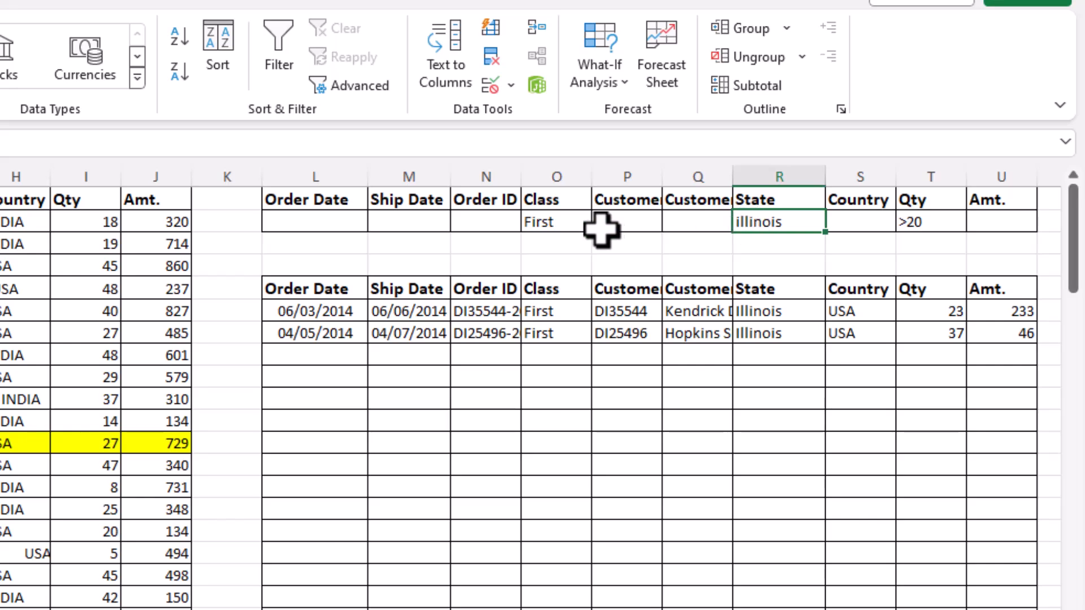
pyautogui.click(551, 226)
pyautogui.click(808, 224)
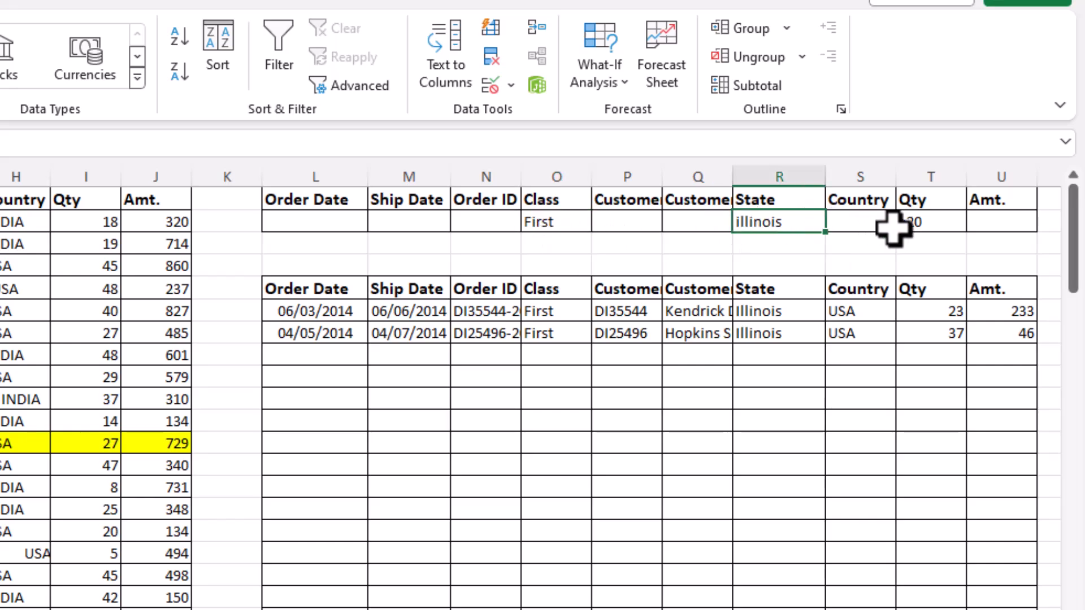
pyautogui.click(935, 221)
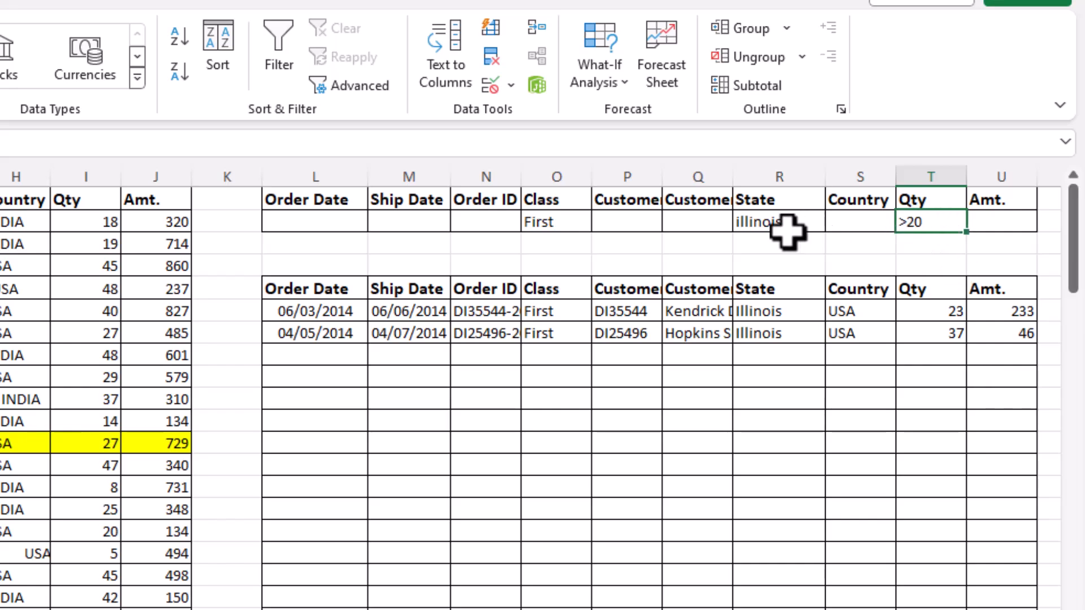
pyautogui.moveTo(344, 318); pyautogui.dragTo(1016, 339)
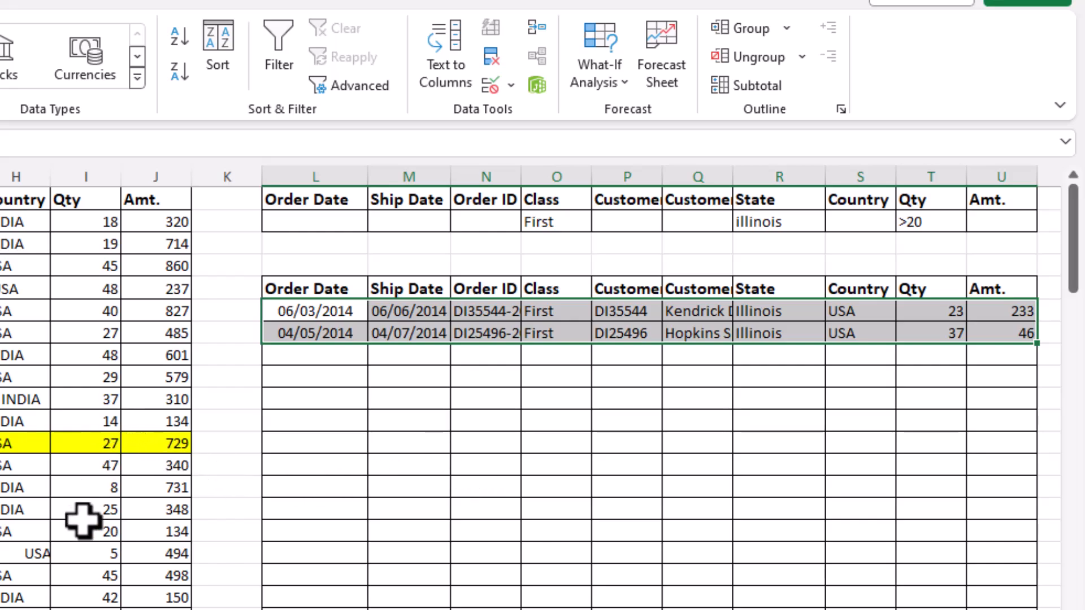
pyautogui.click(444, 375)
pyautogui.click(516, 377)
pyautogui.click(574, 377)
pyautogui.click(650, 381)
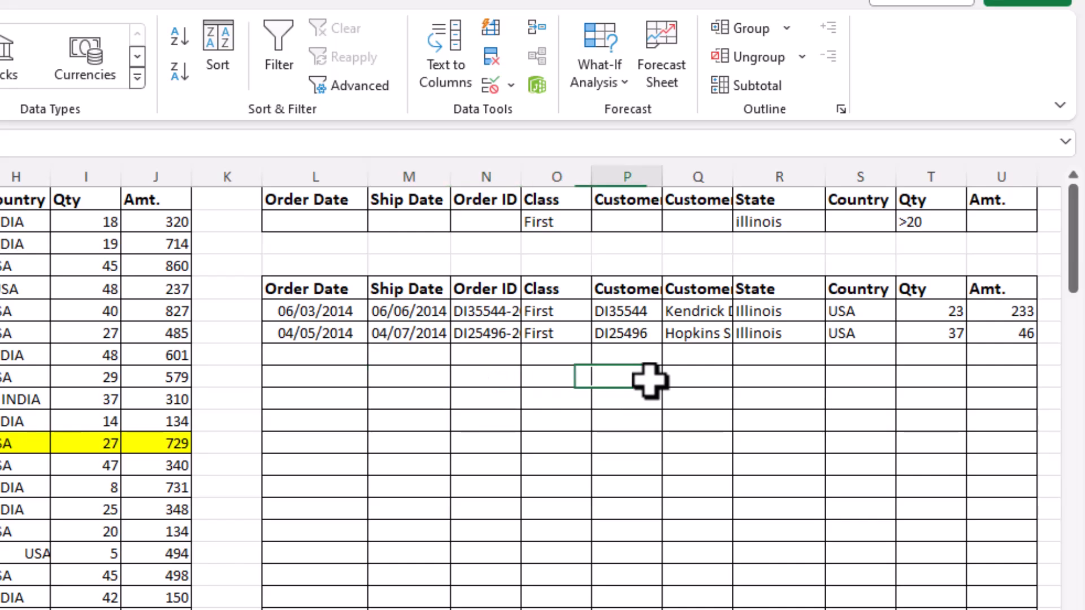
pyautogui.click(717, 375)
pyautogui.click(485, 374)
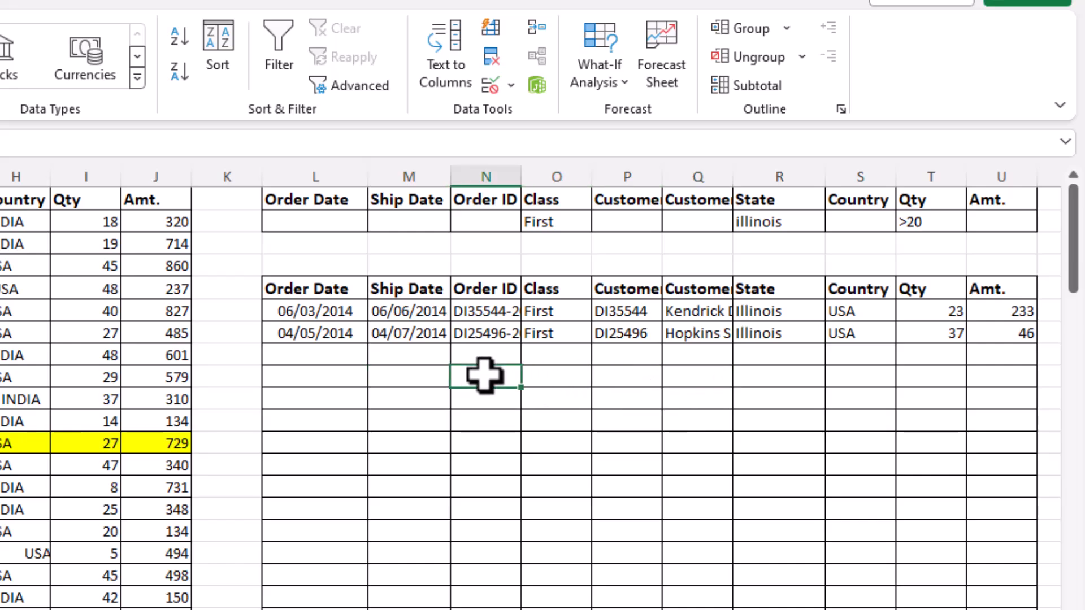
pyautogui.click(424, 377)
pyautogui.click(574, 382)
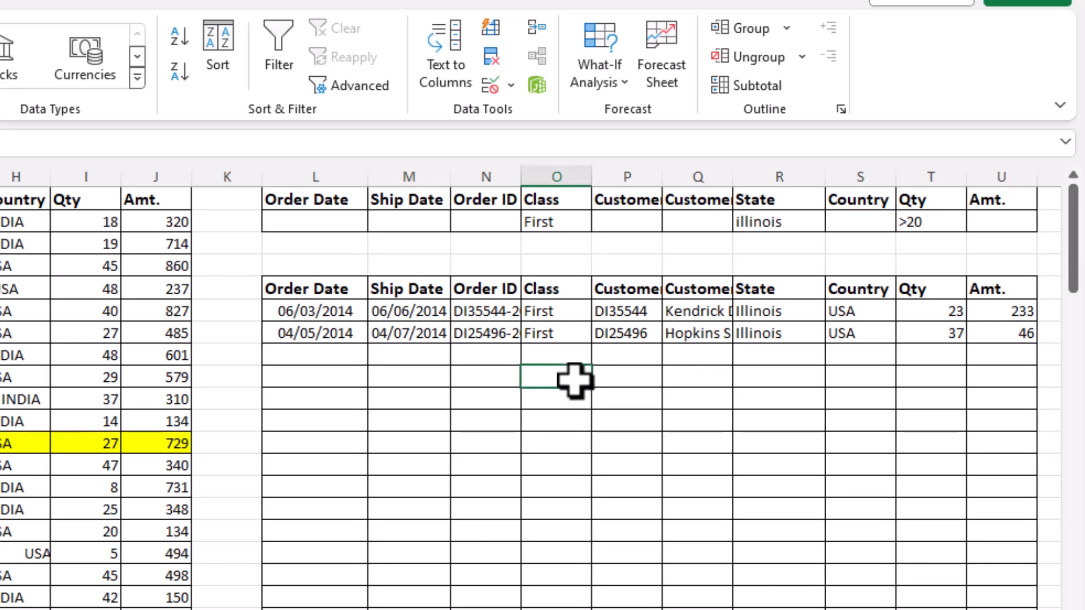